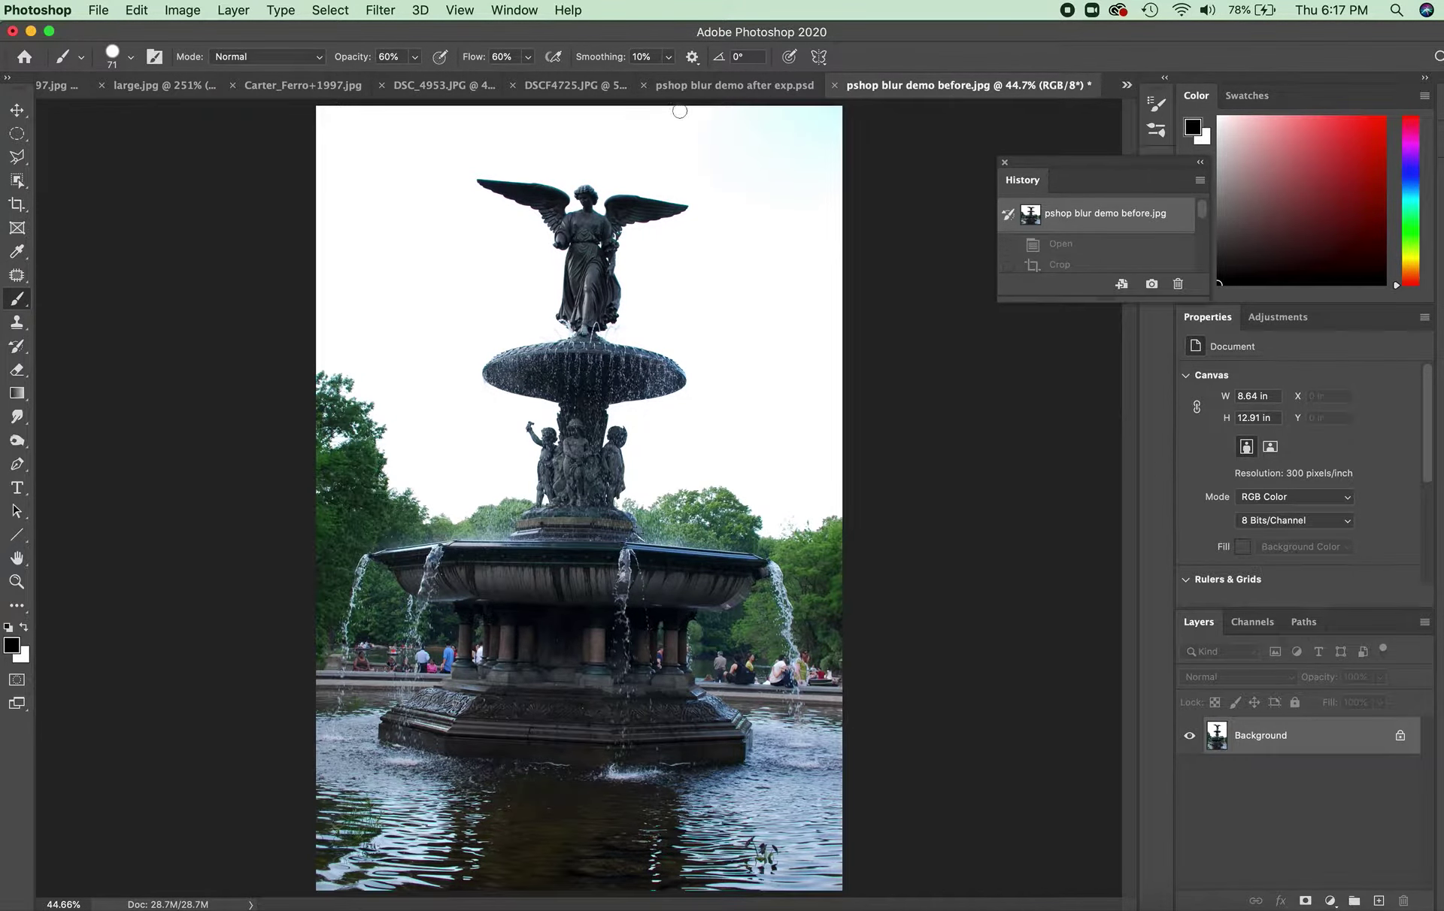
# Step: Examine the finished black-and-white version in pshop blur demo after exp.psd and return to pshop blur demo before.jpg
pyautogui.click(688, 88)
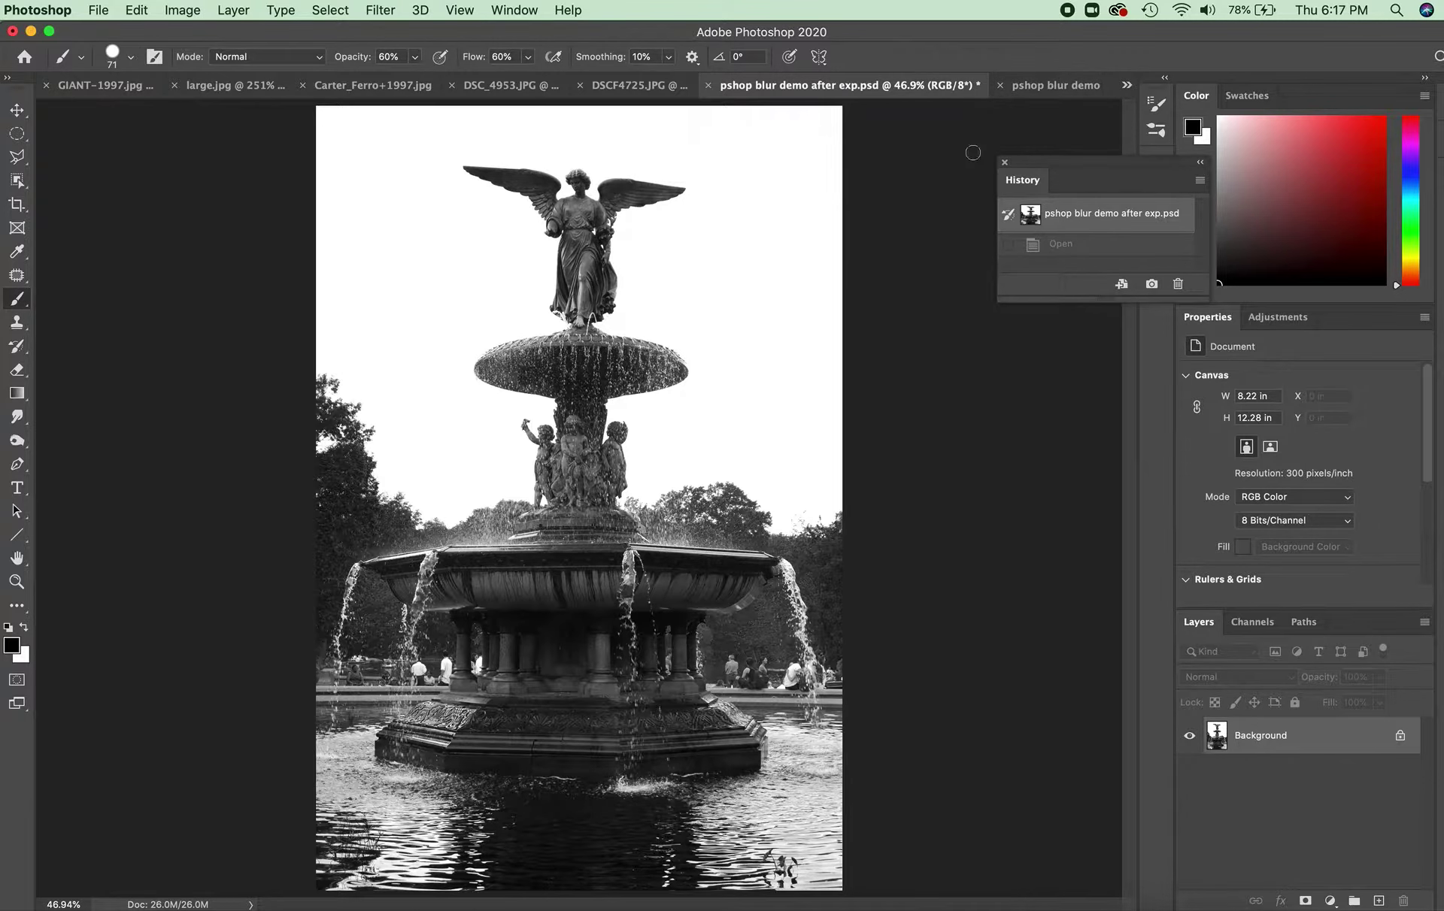
pyautogui.click(1058, 87)
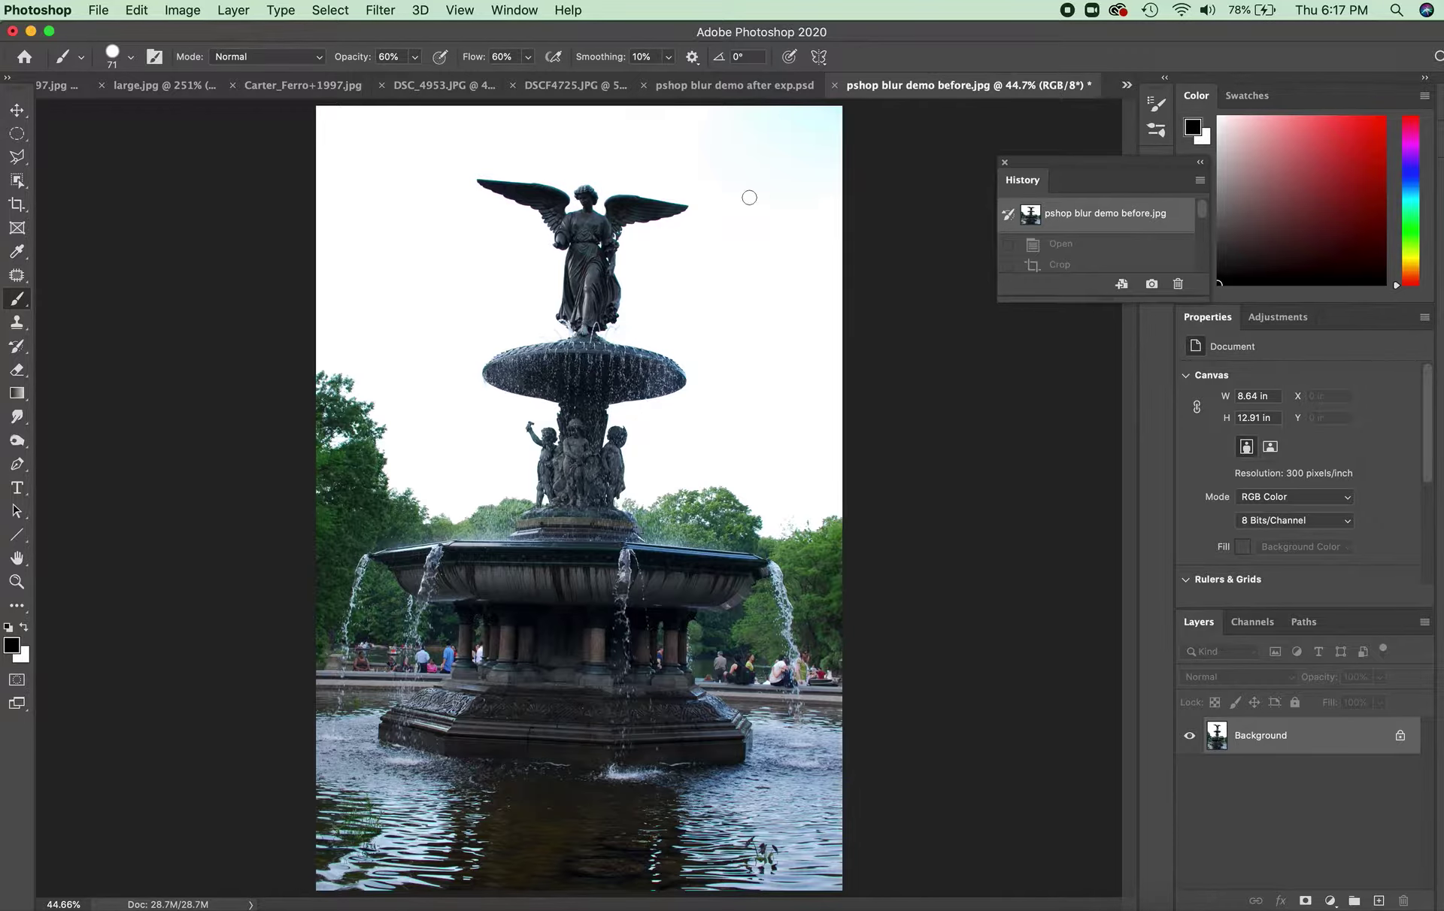
# Step: Straighten the photo with the Crop tool along the fountain's vertical axis, from the statue's head down to the base
pyautogui.click(17, 110)
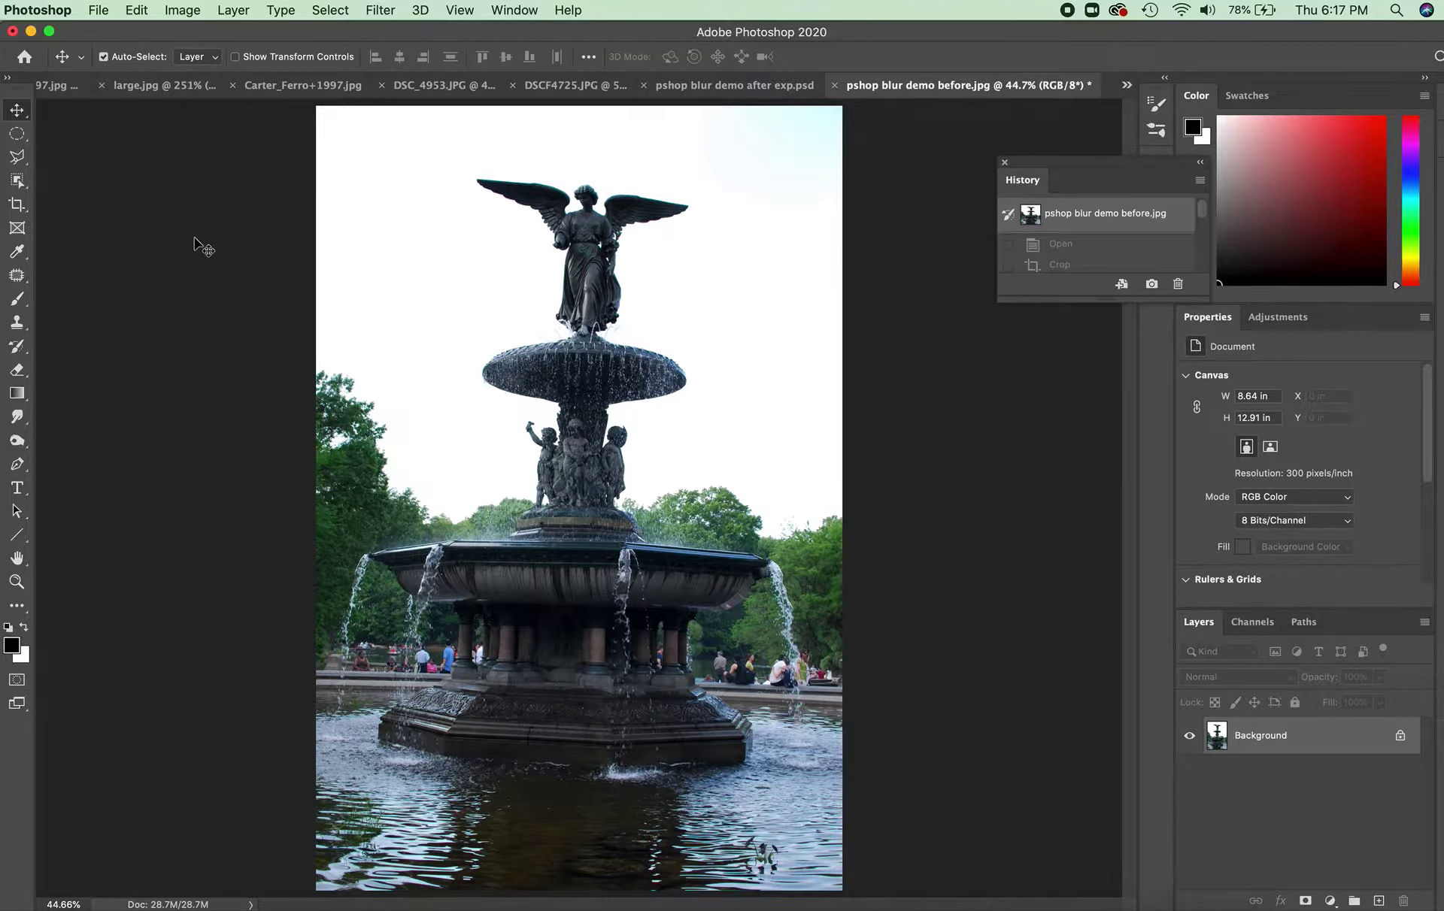
pyautogui.click(18, 206)
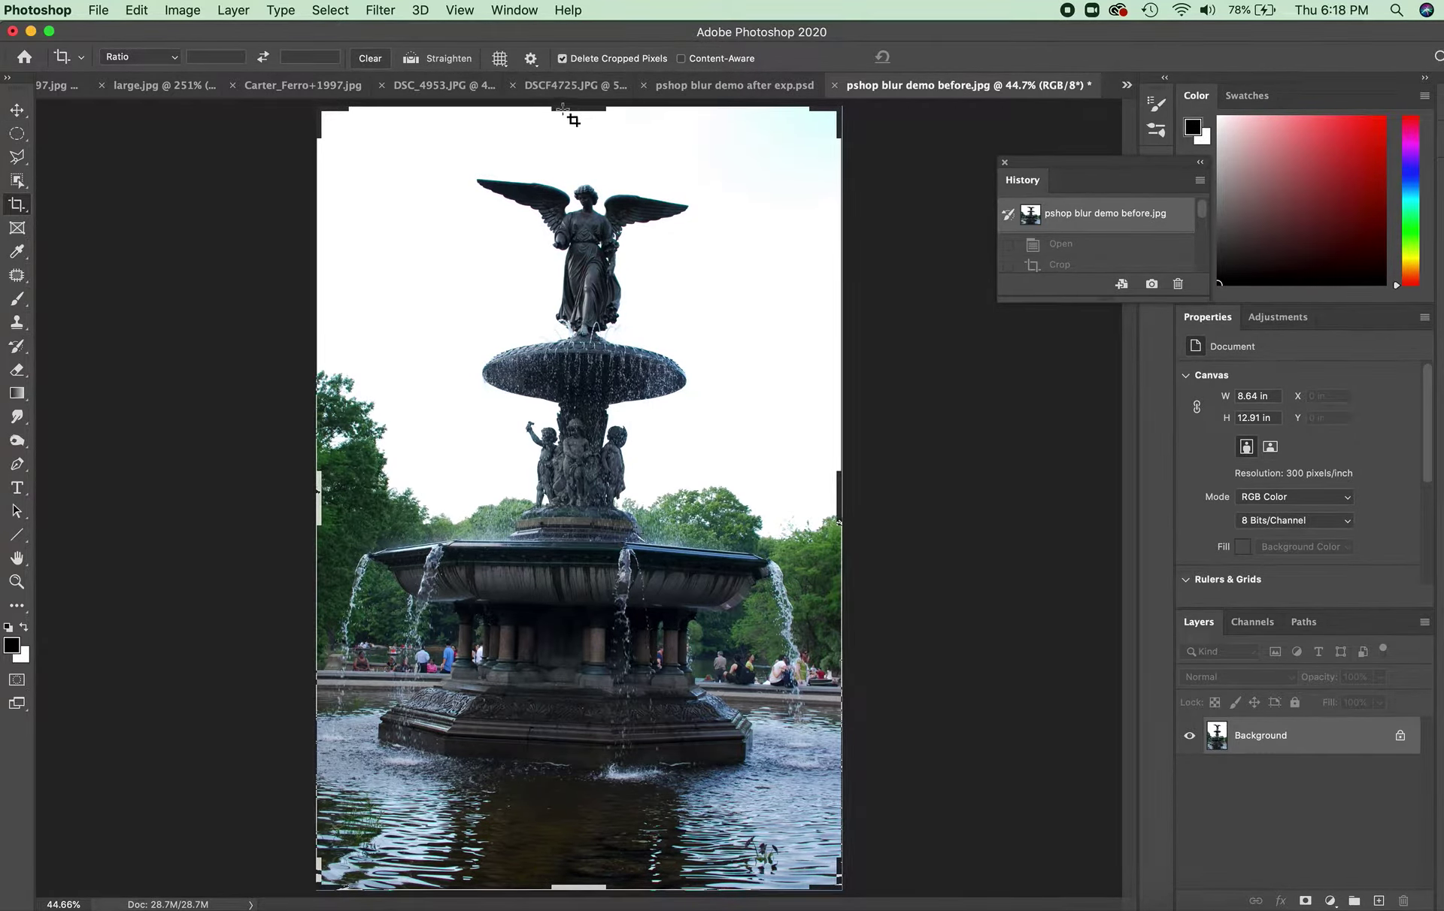
pyautogui.click(430, 58)
pyautogui.moveTo(586, 189); pyautogui.dragTo(576, 628)
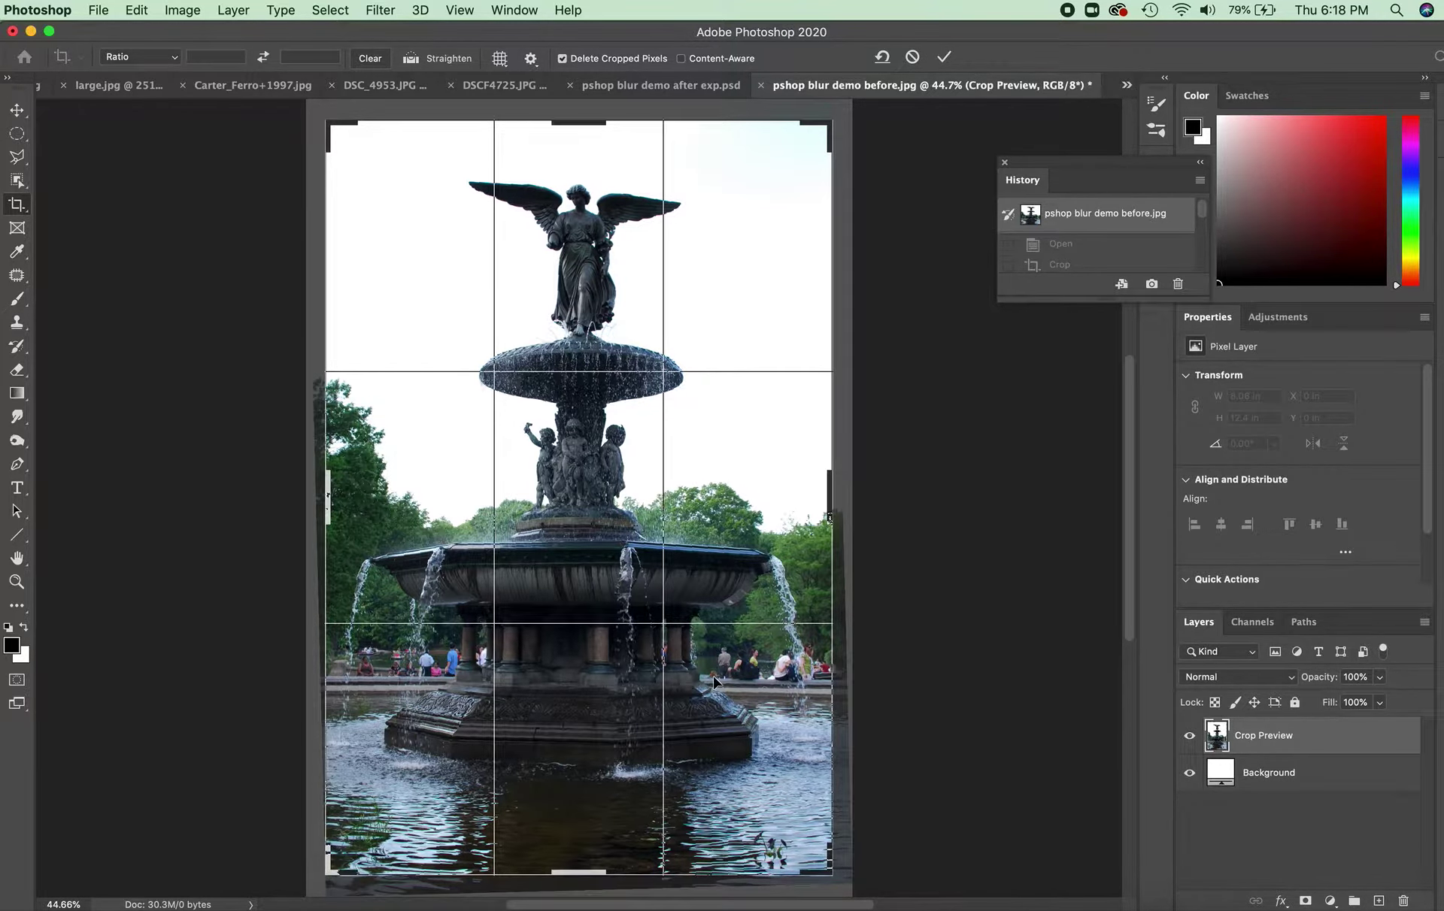
# Step: Tighten the crop's side and bottom edges around the straightened fountain and apply a crop of about 7.89 × 12.48 in
pyautogui.scroll(-3, 707, 692)
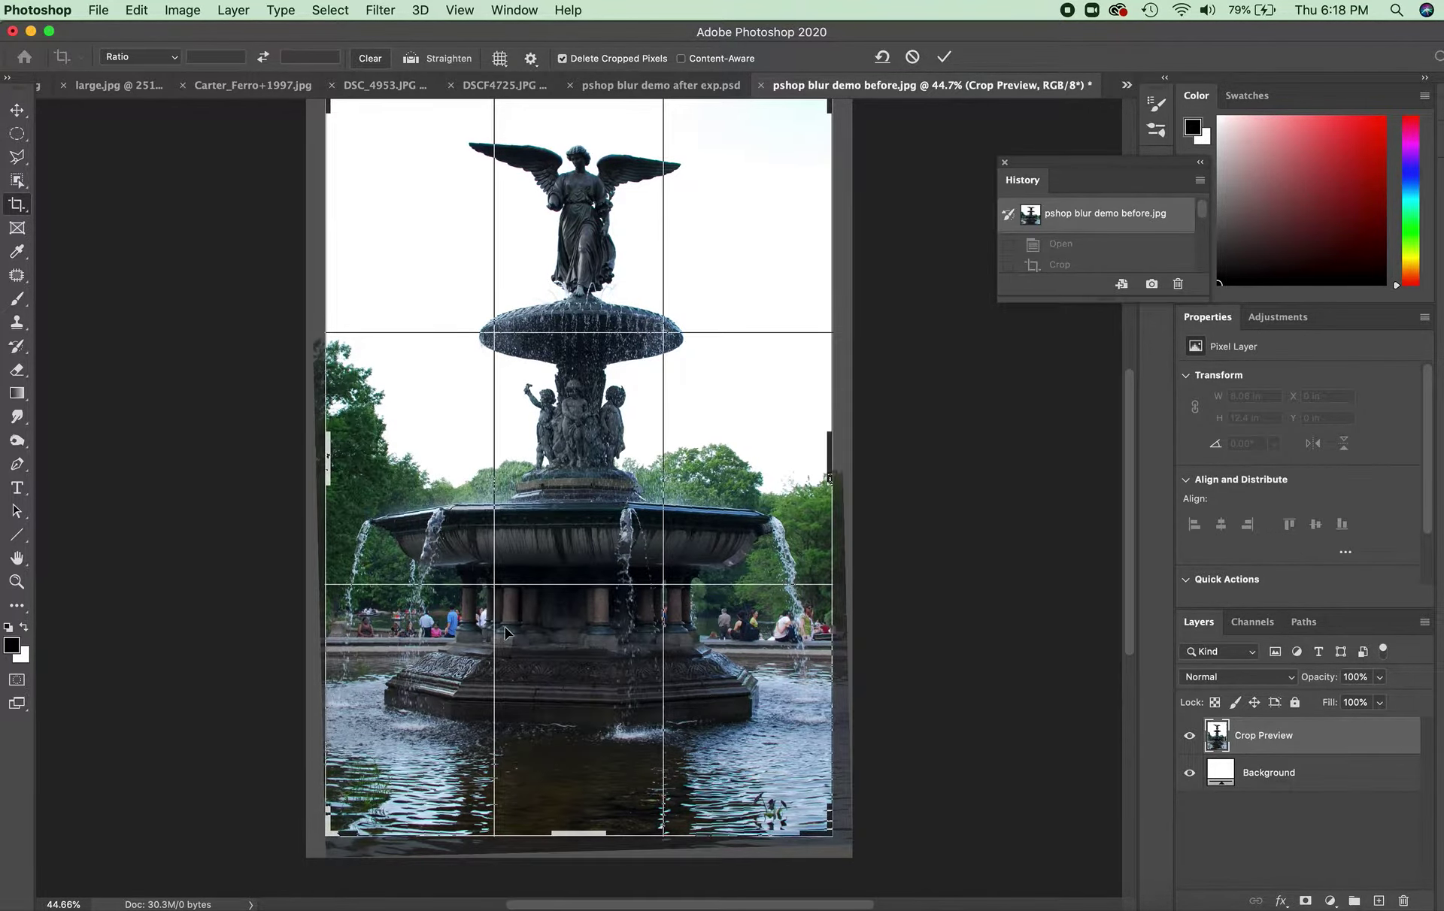
pyautogui.moveTo(329, 457); pyautogui.dragTo(306, 456)
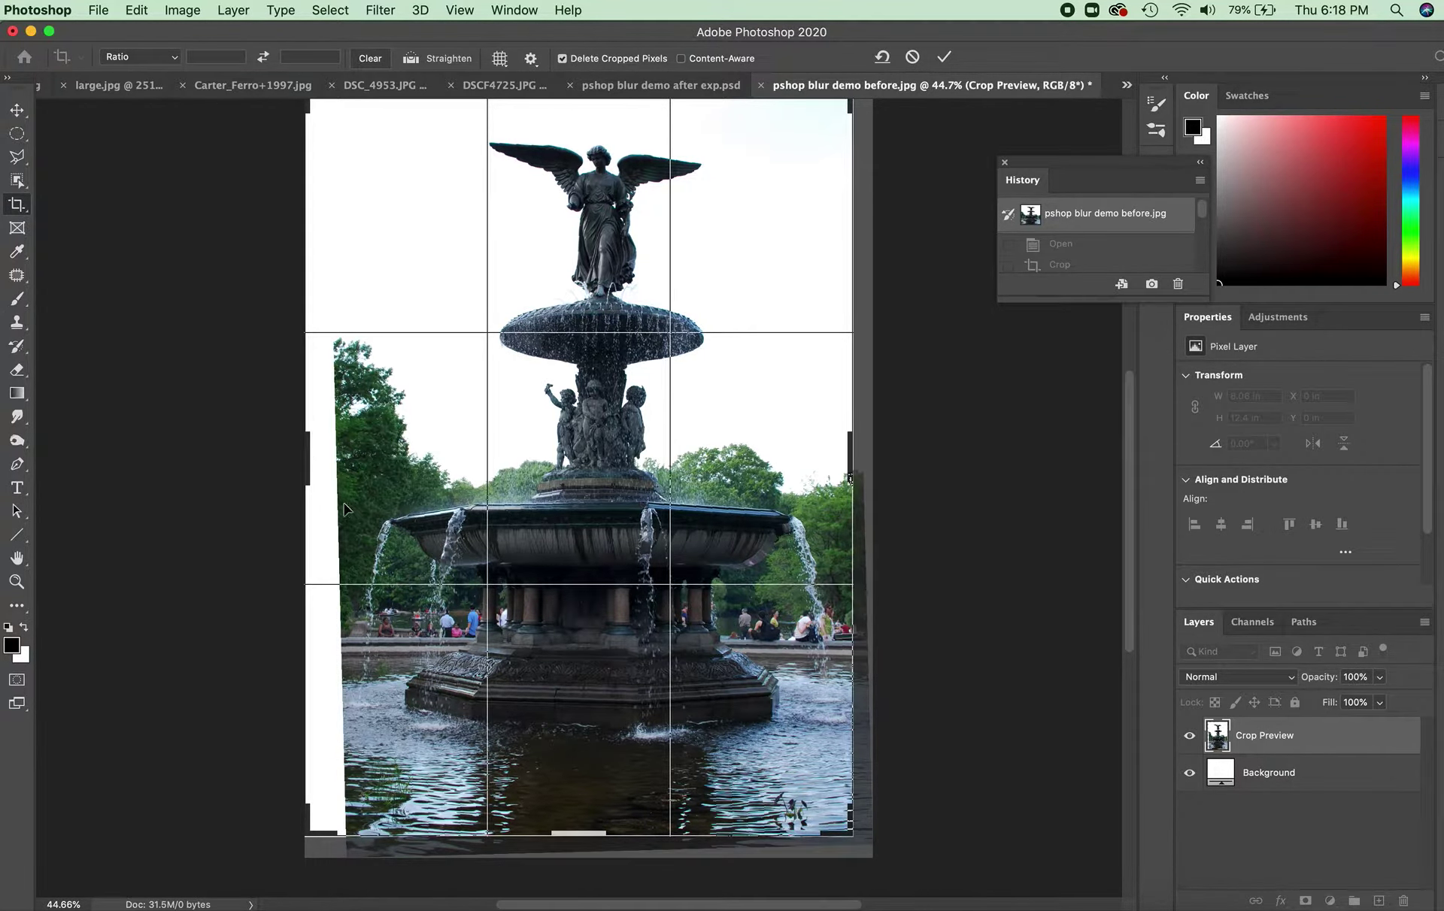
pyautogui.moveTo(309, 455); pyautogui.dragTo(332, 457)
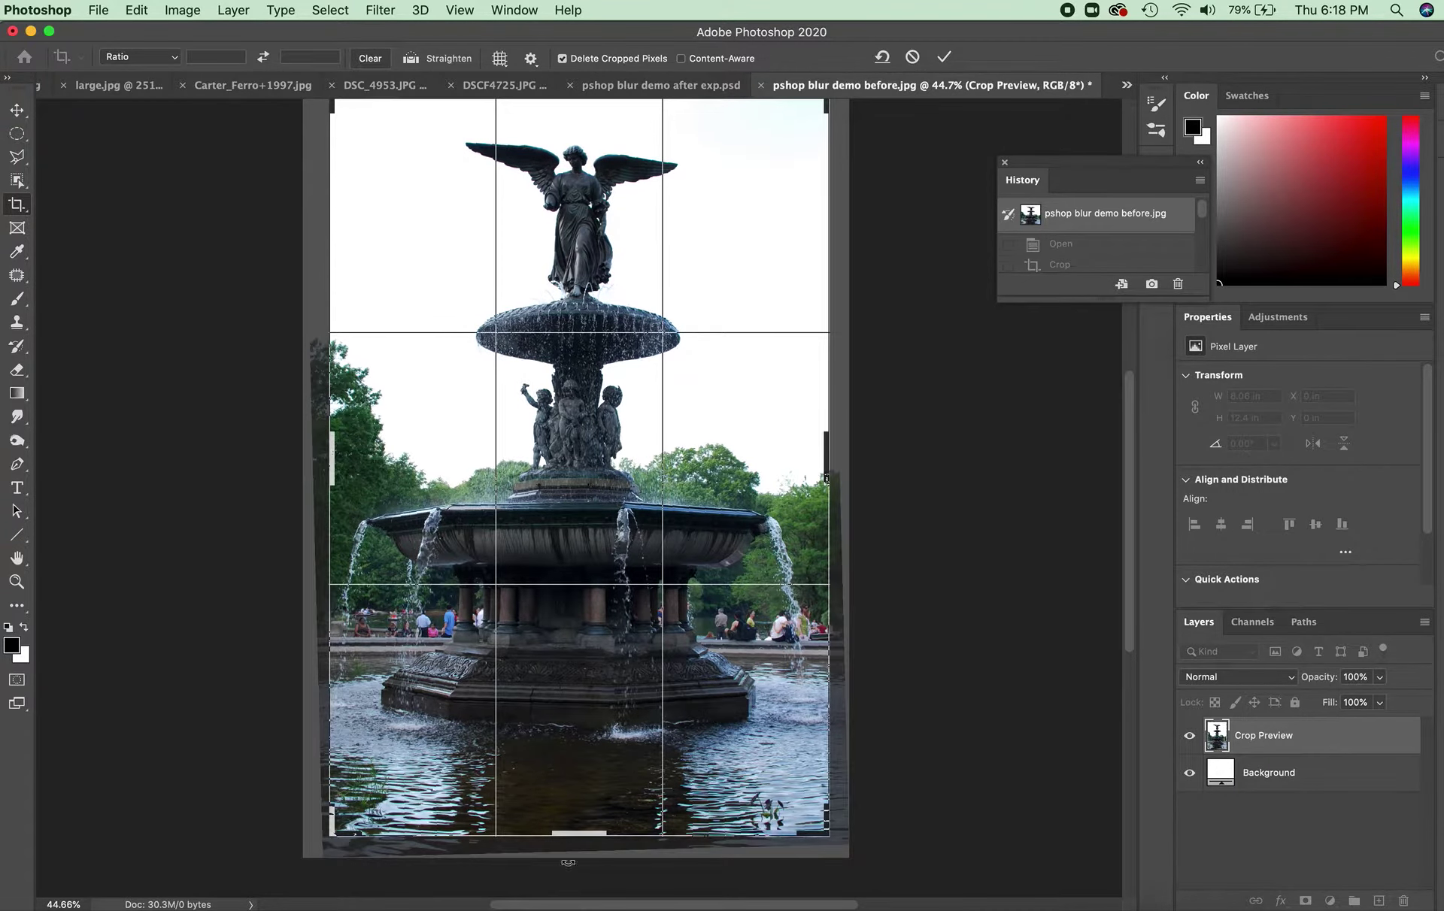
pyautogui.moveTo(573, 835); pyautogui.dragTo(572, 836)
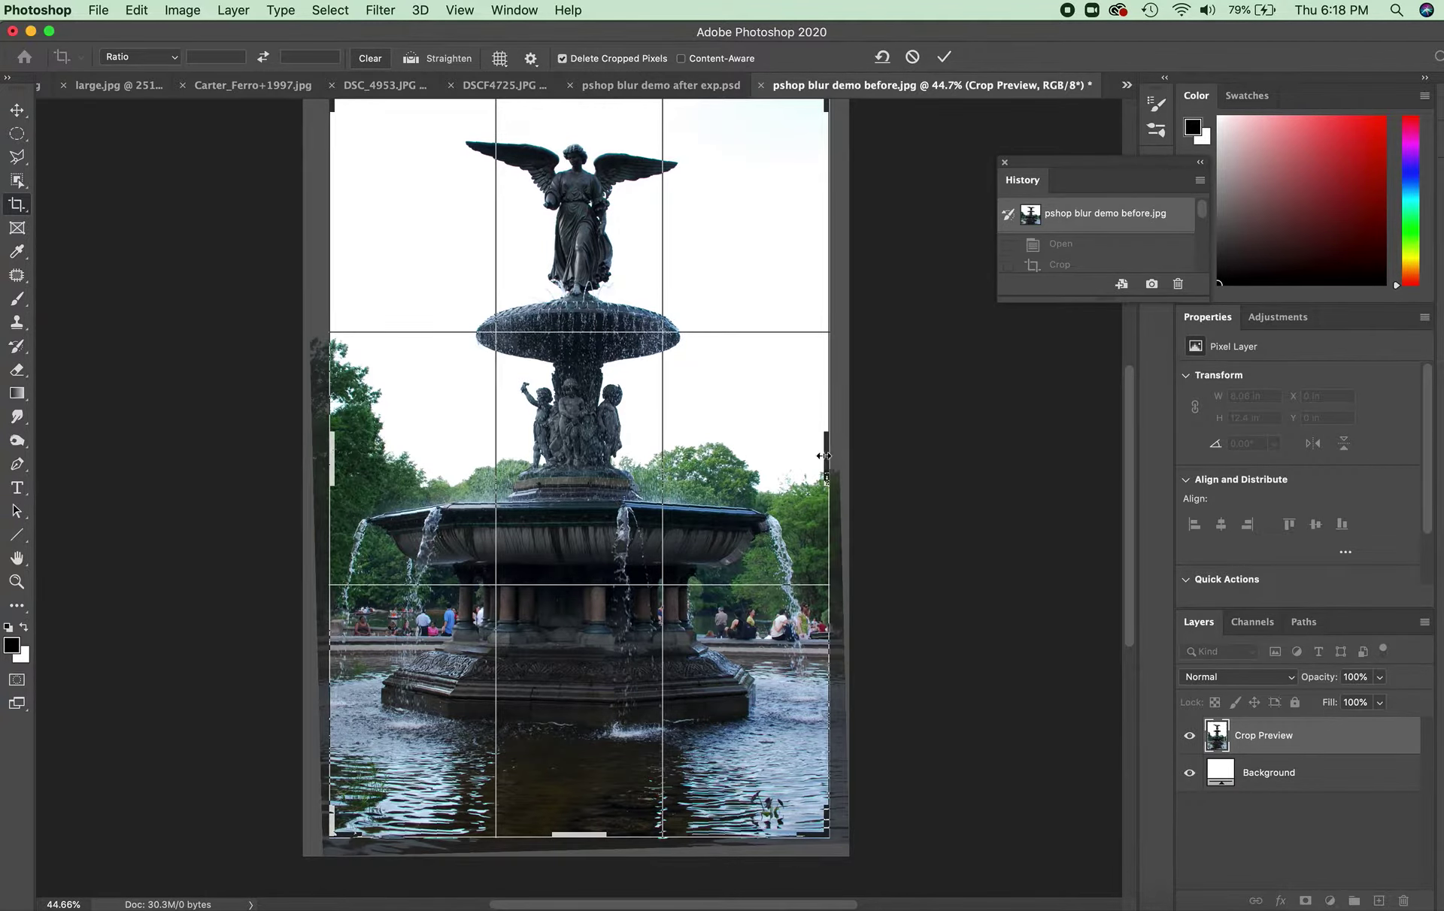
pyautogui.moveTo(827, 455); pyautogui.dragTo(827, 455)
pyautogui.moveTo(827, 453); pyautogui.dragTo(828, 453)
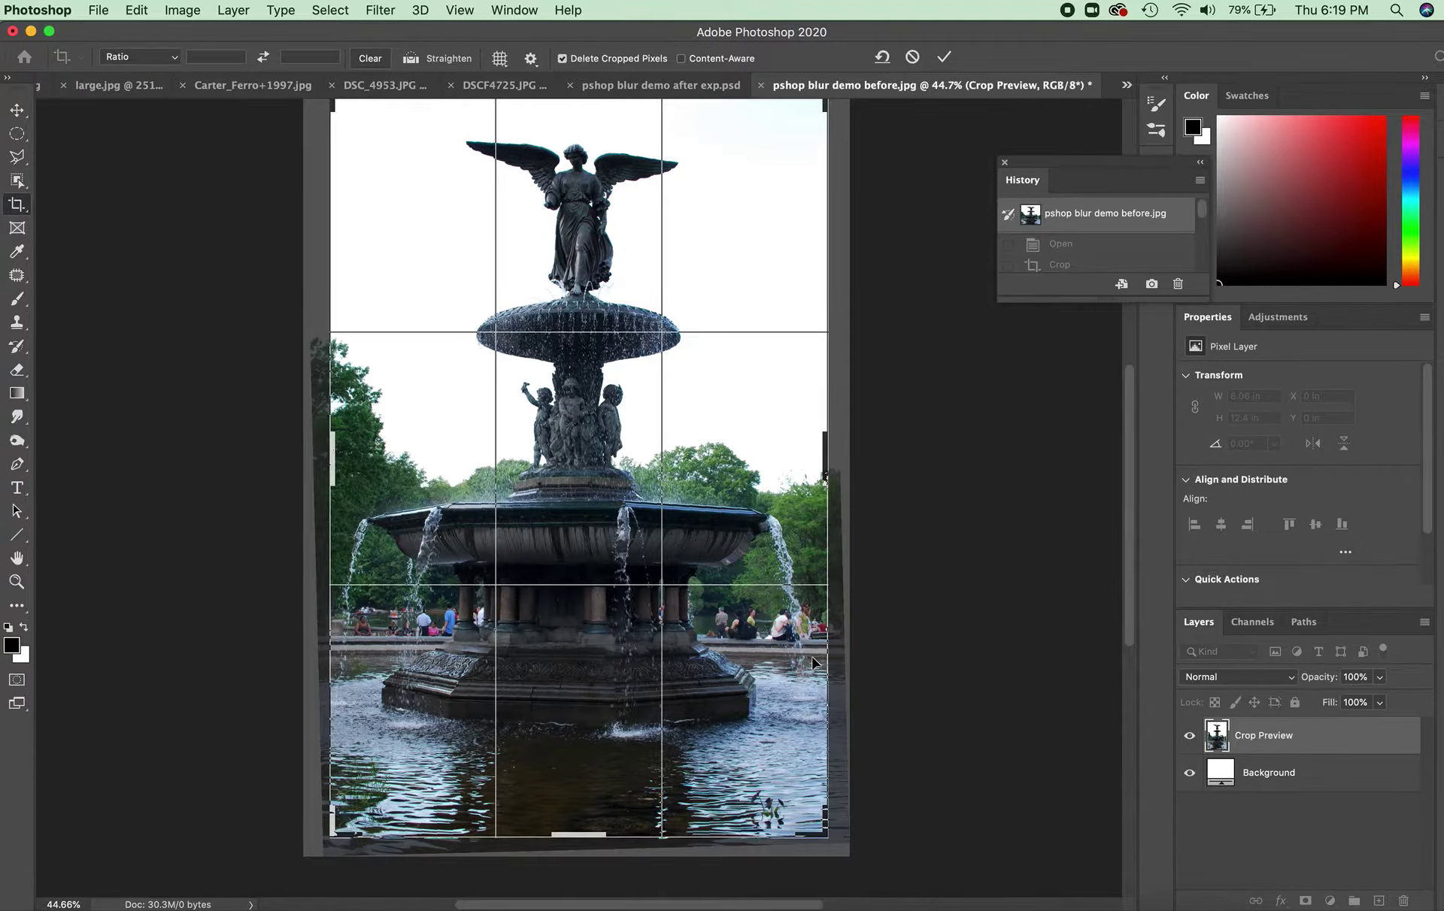
pyautogui.moveTo(822, 464)
pyautogui.mouseDown()
pyautogui.moveTo(806, 463)
pyautogui.moveTo(819, 465)
pyautogui.mouseUp()
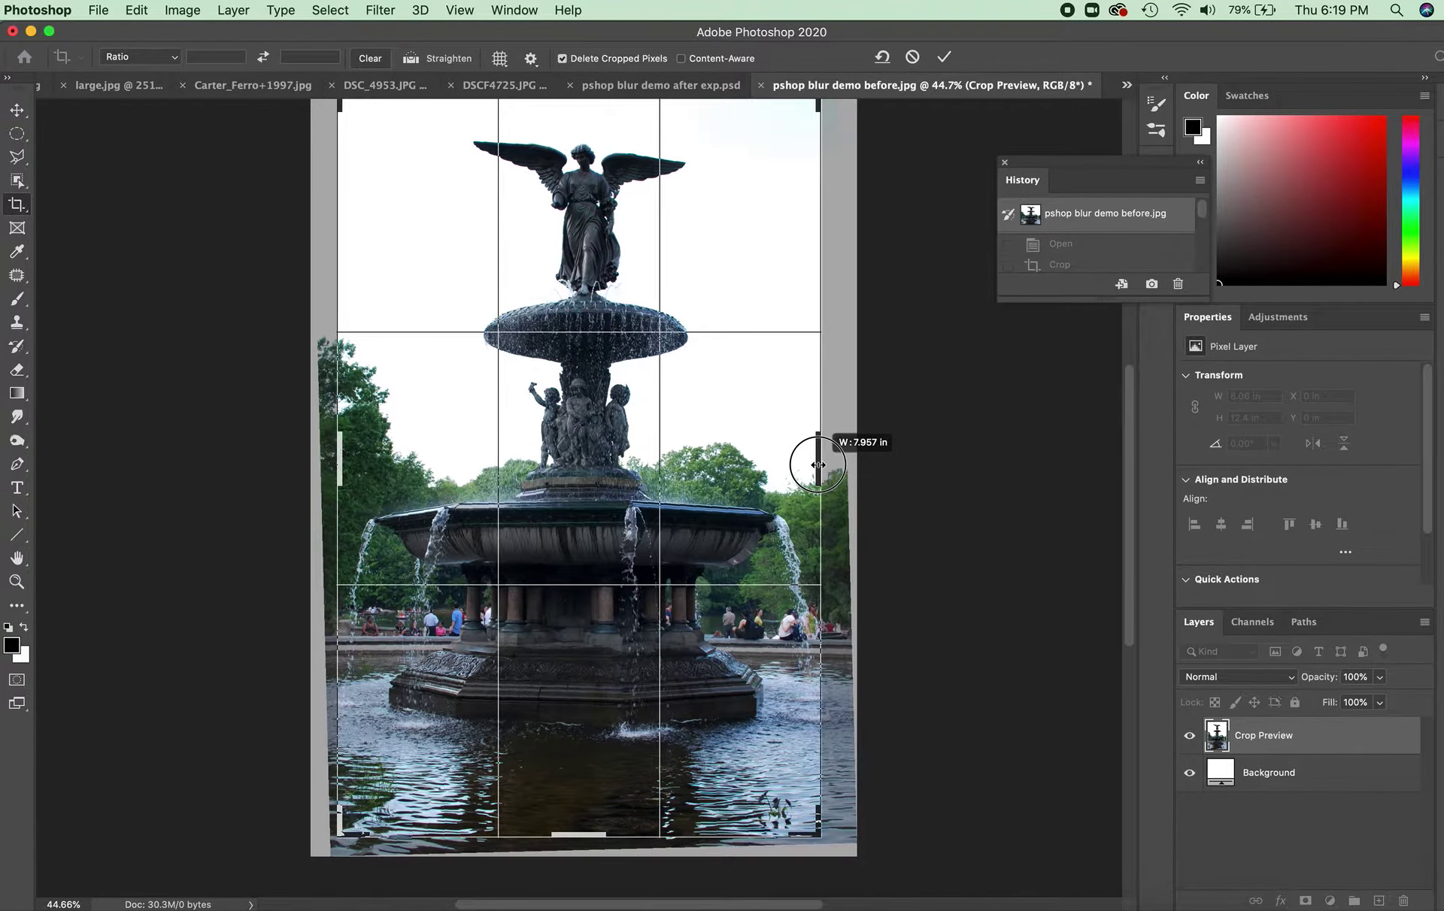
pyautogui.moveTo(818, 465); pyautogui.dragTo(818, 465)
pyautogui.press('Return')
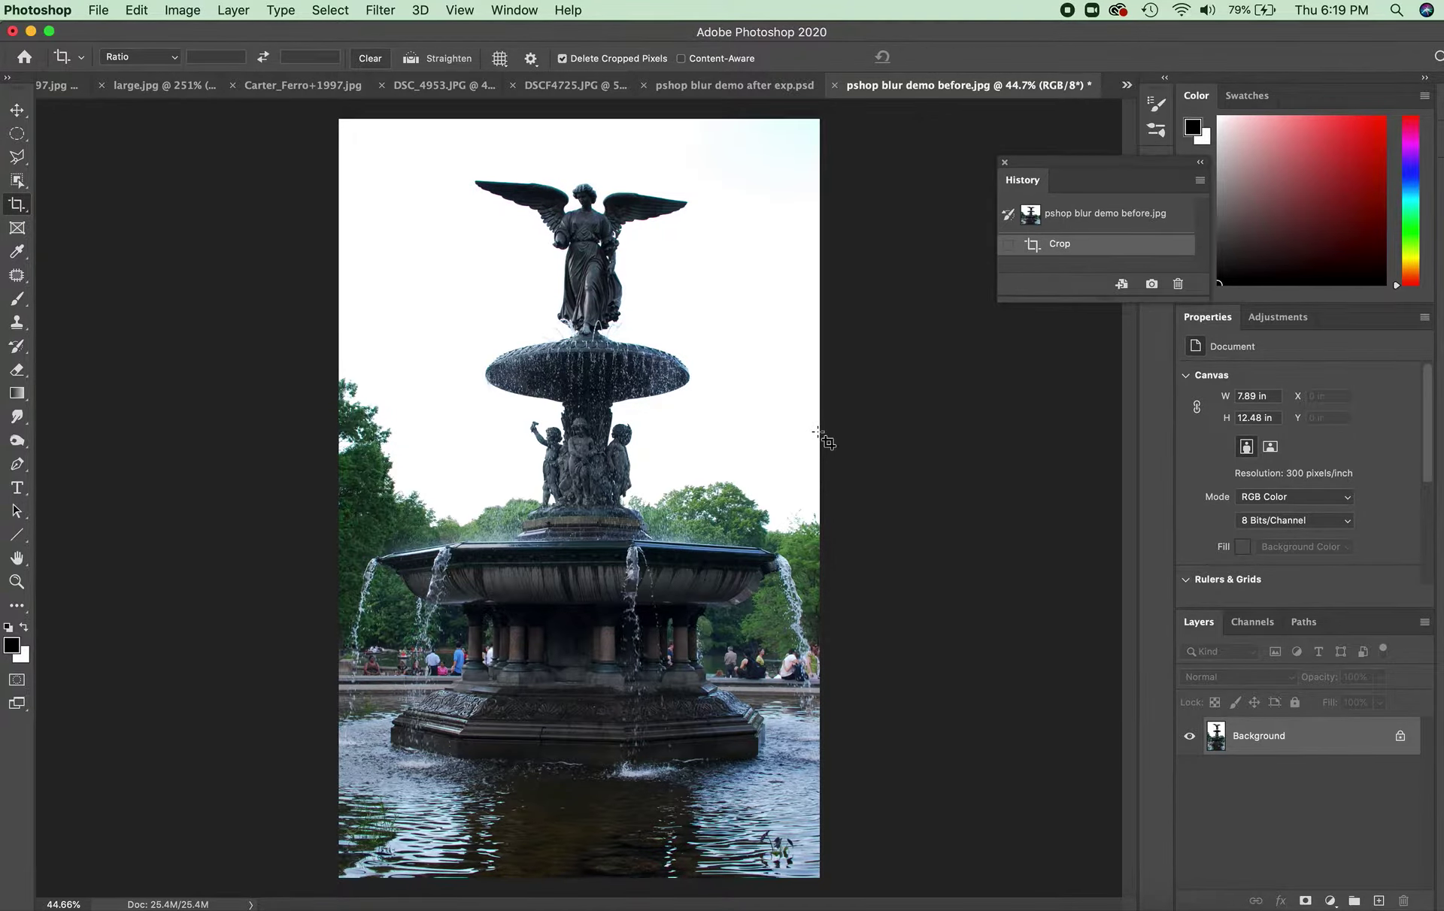
# Step: Try Auto Contrast on the cropped photo and undo it
pyautogui.click(183, 10)
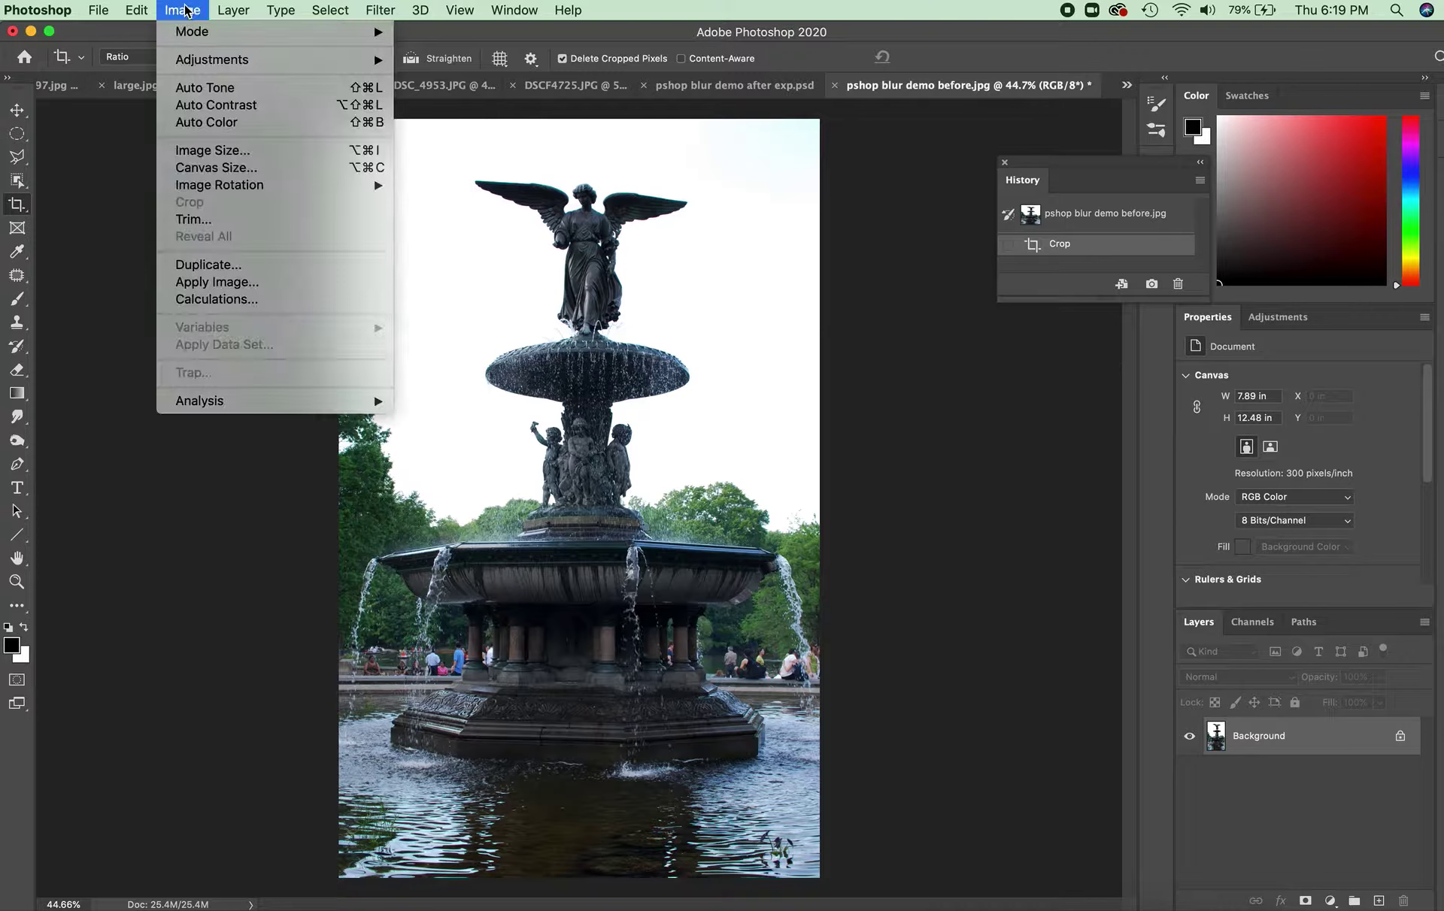
pyautogui.click(214, 110)
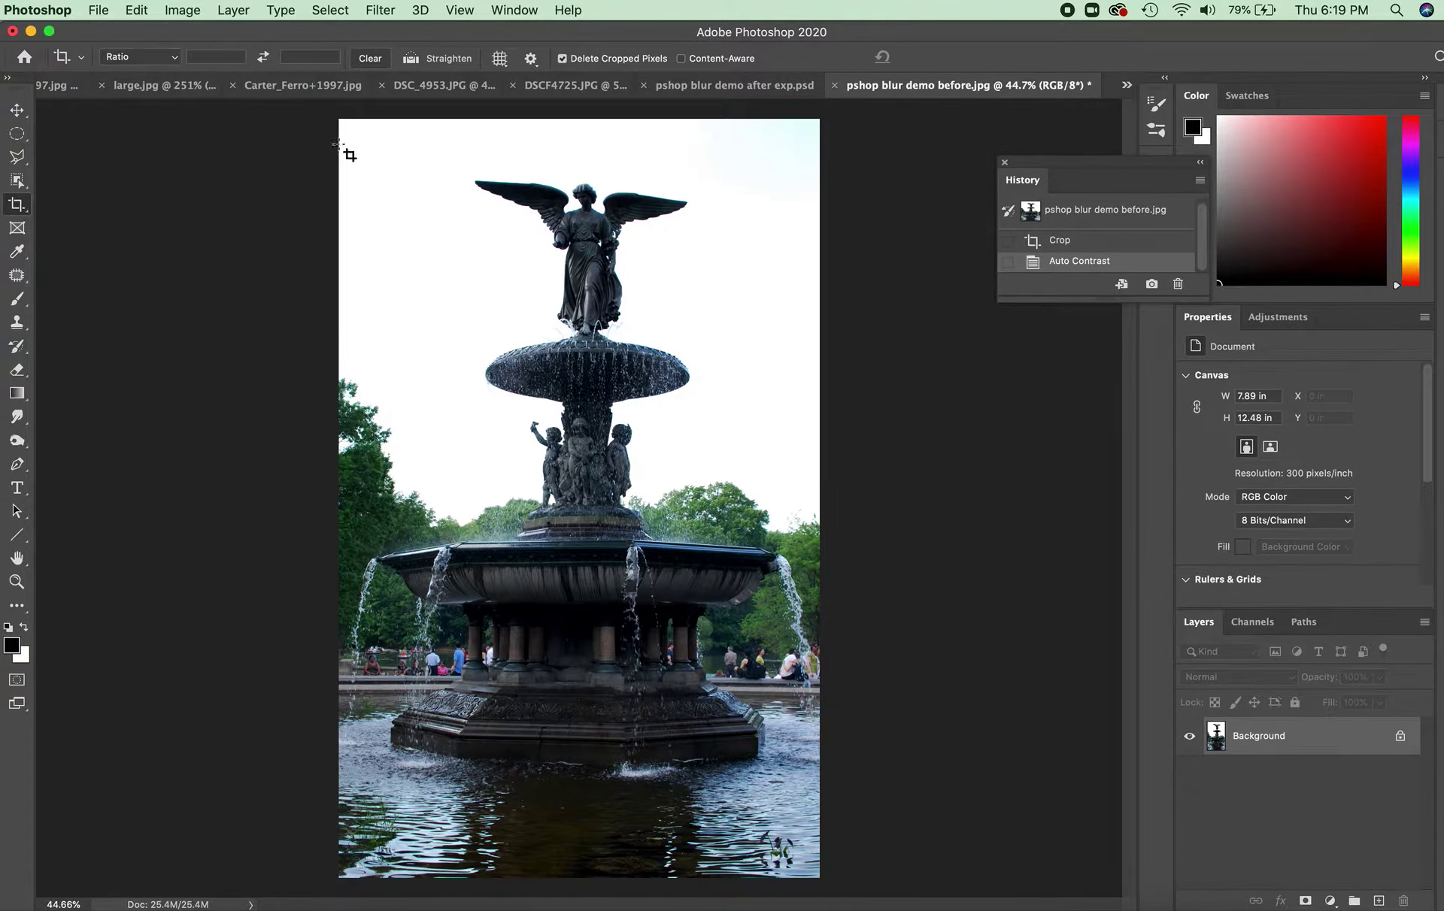
pyautogui.click(151, 32)
pyautogui.click(136, 10)
pyautogui.click(145, 33)
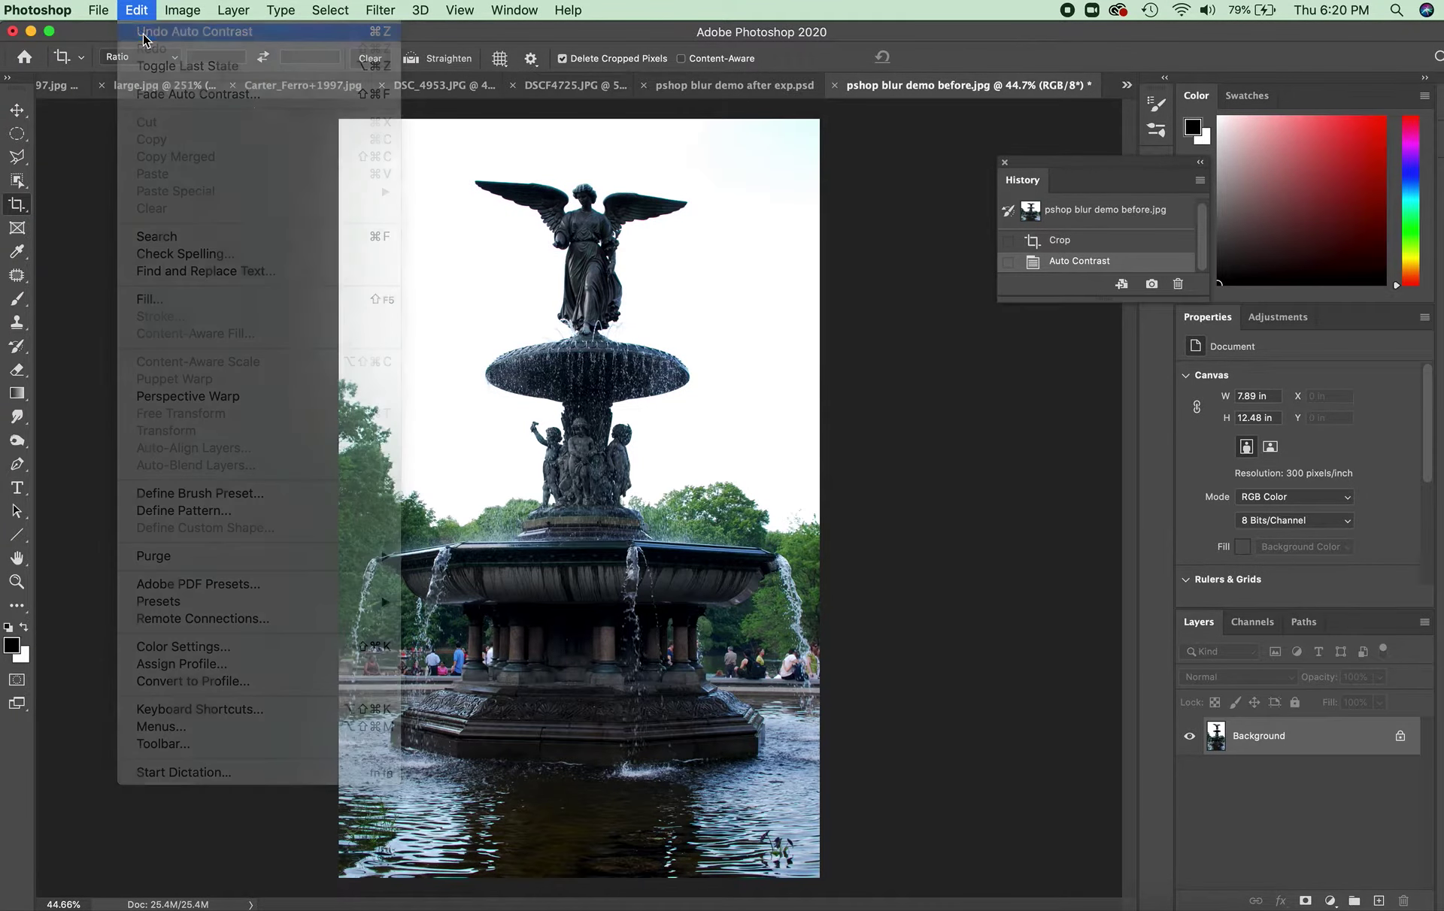
pyautogui.click(182, 11)
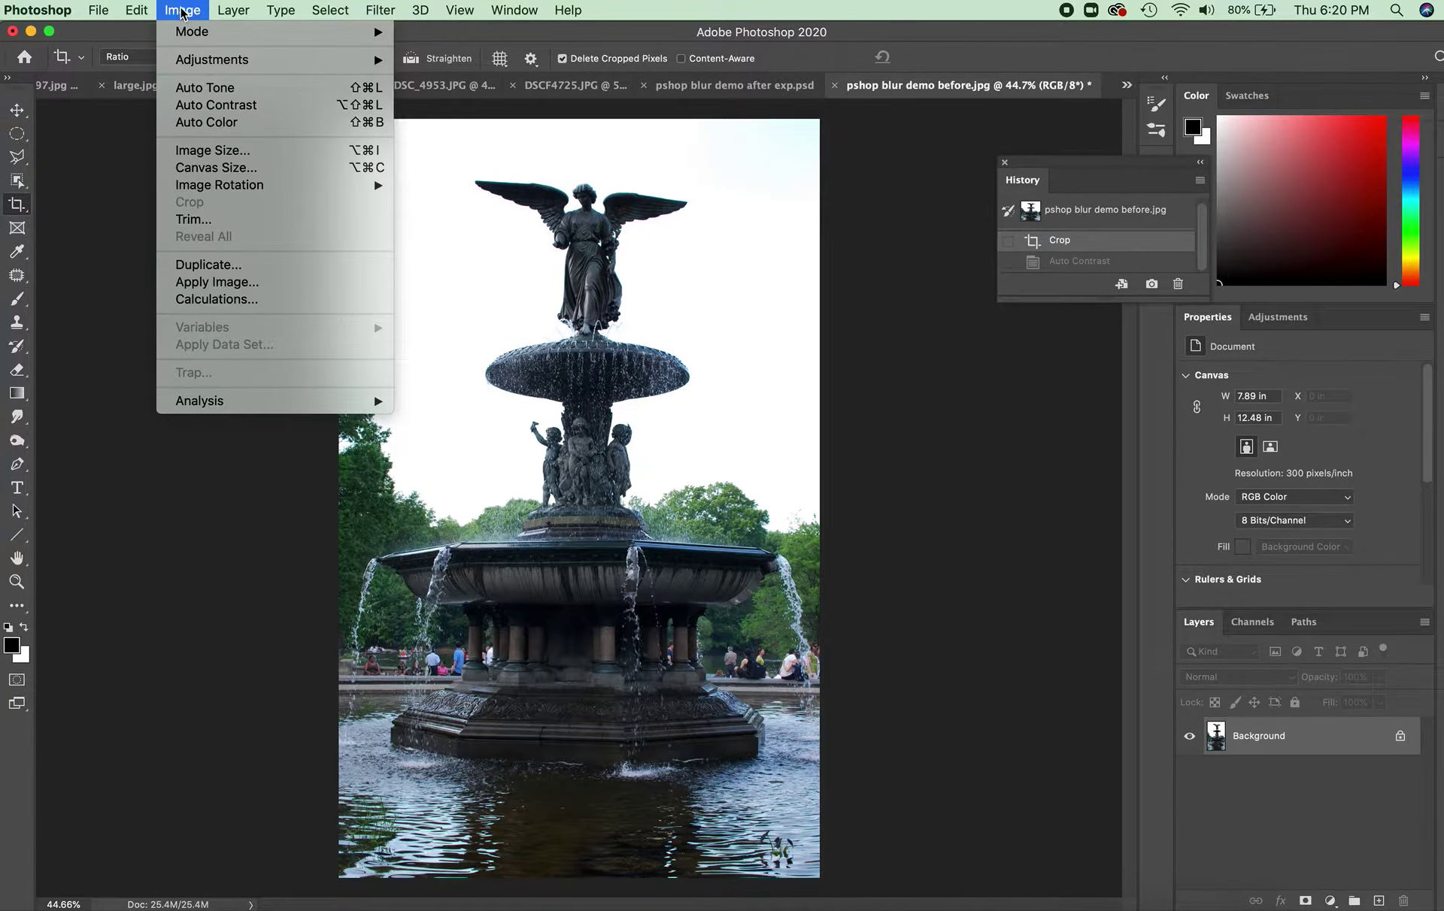
pyautogui.click(868, 213)
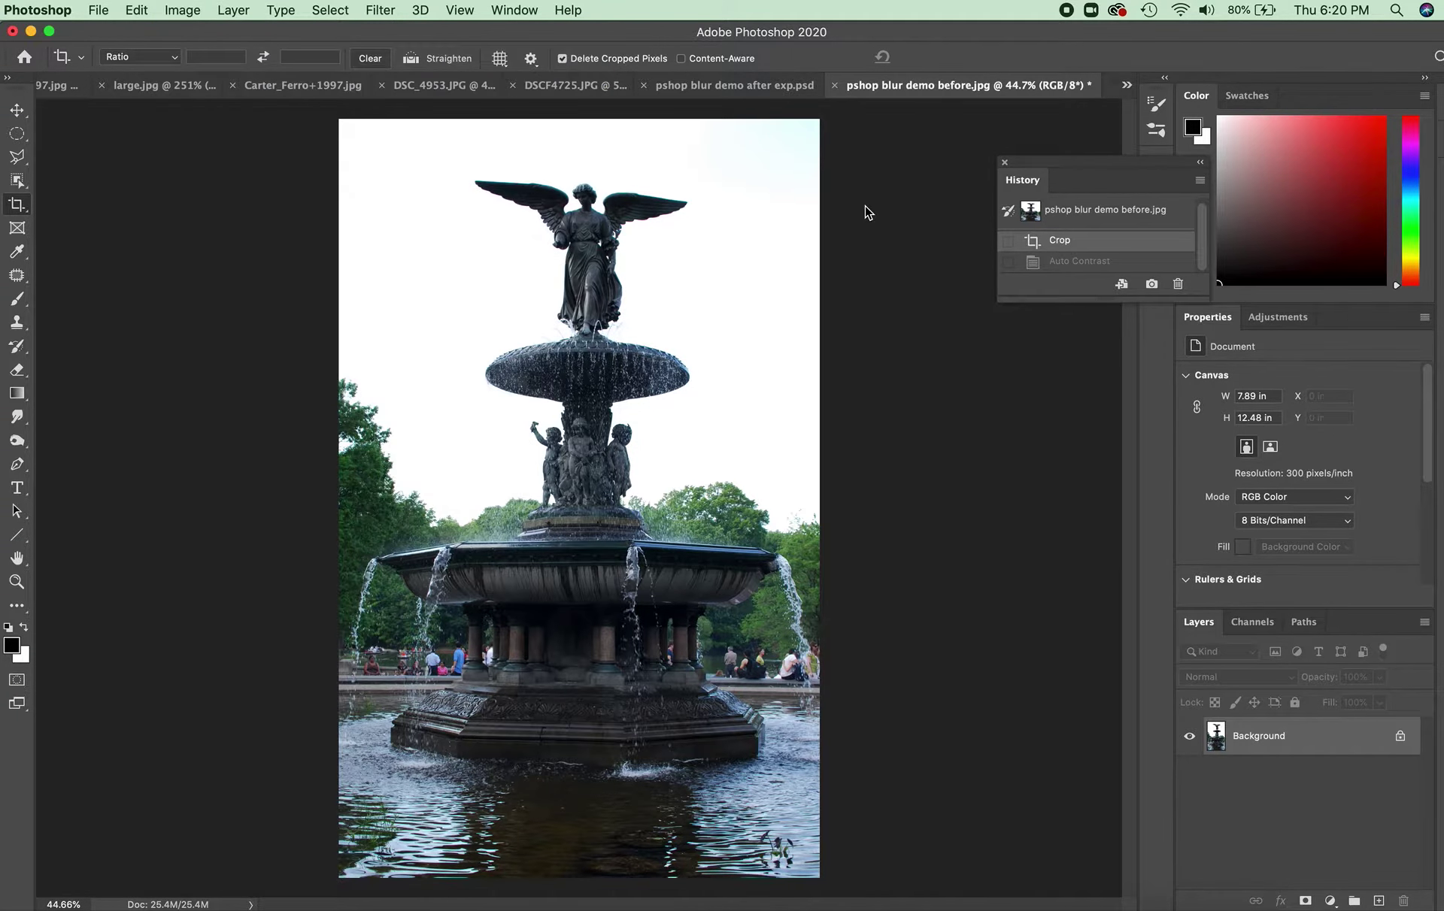
# Step: Try Levels midtone values of 1.42 and 1.06 on the photo and cancel the adjustment
pyautogui.press('super+l')
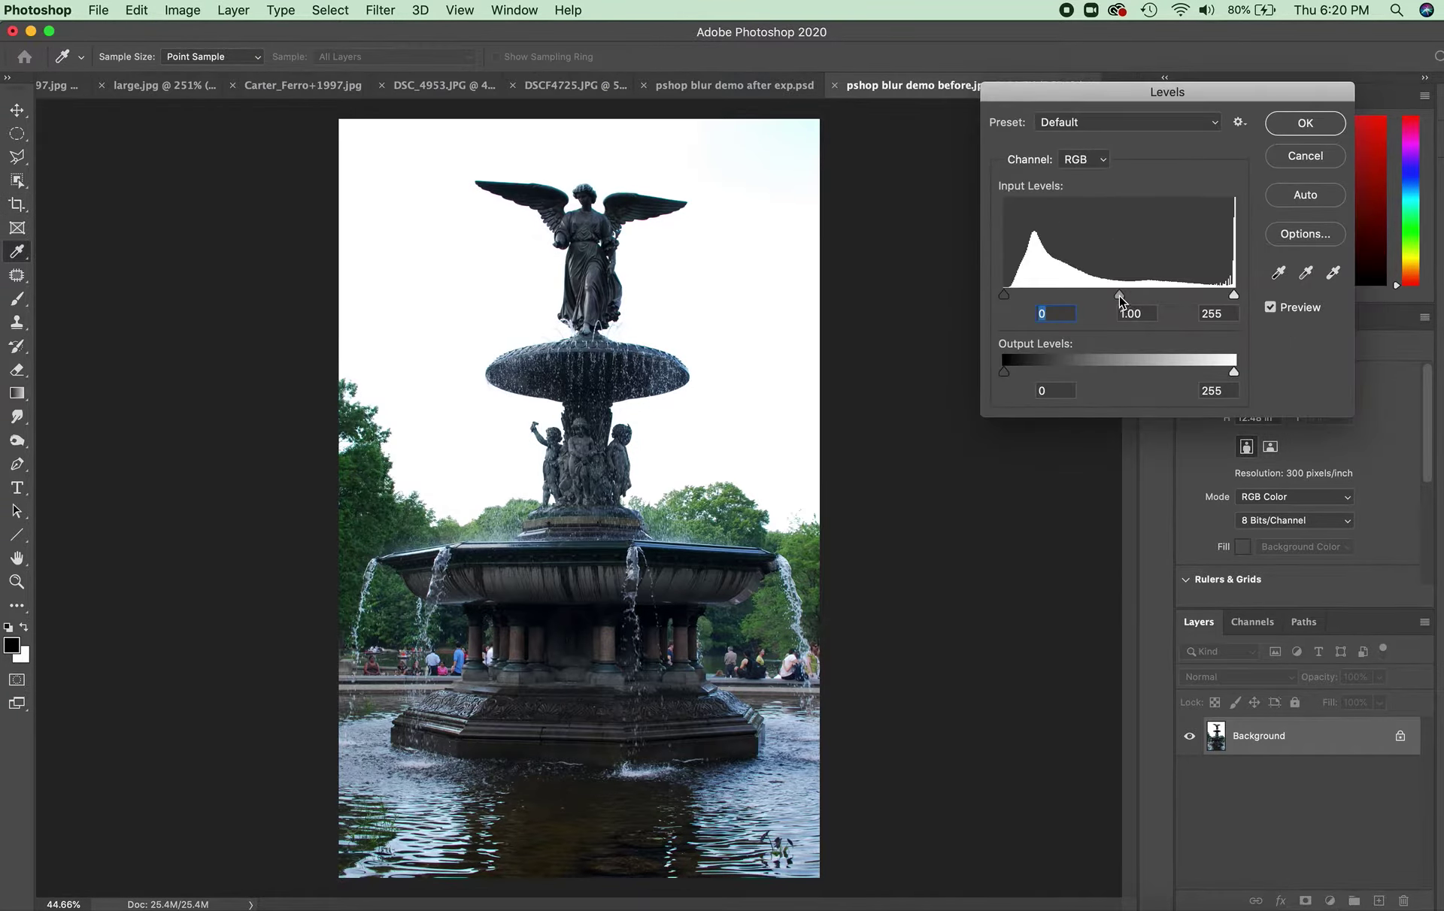
pyautogui.moveTo(1119, 296); pyautogui.dragTo(1091, 300)
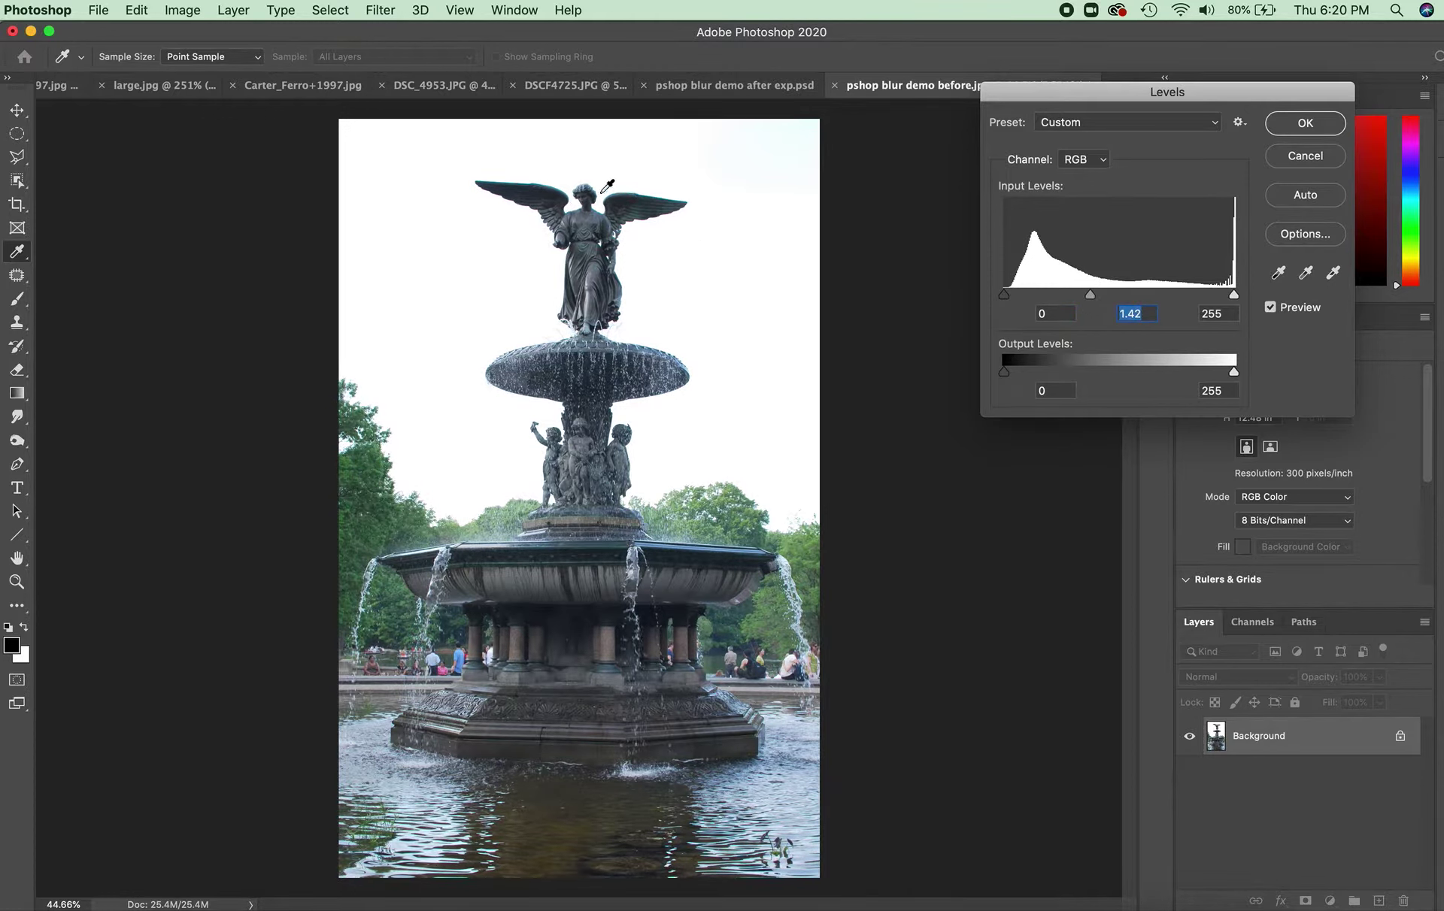
pyautogui.moveTo(1090, 295); pyautogui.dragTo(1114, 294)
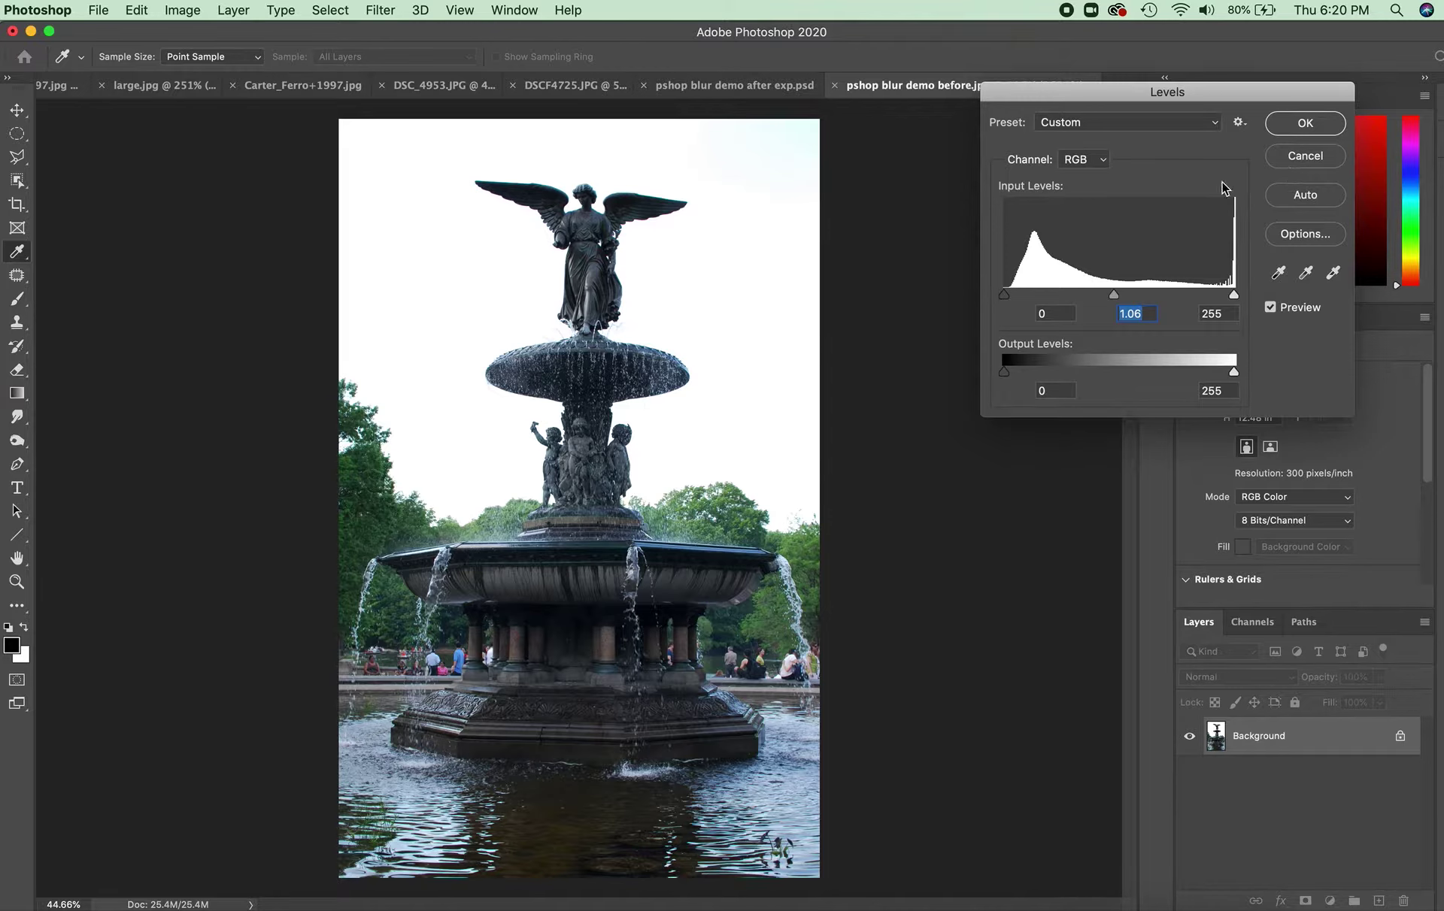
pyautogui.click(1323, 156)
pyautogui.press('c')
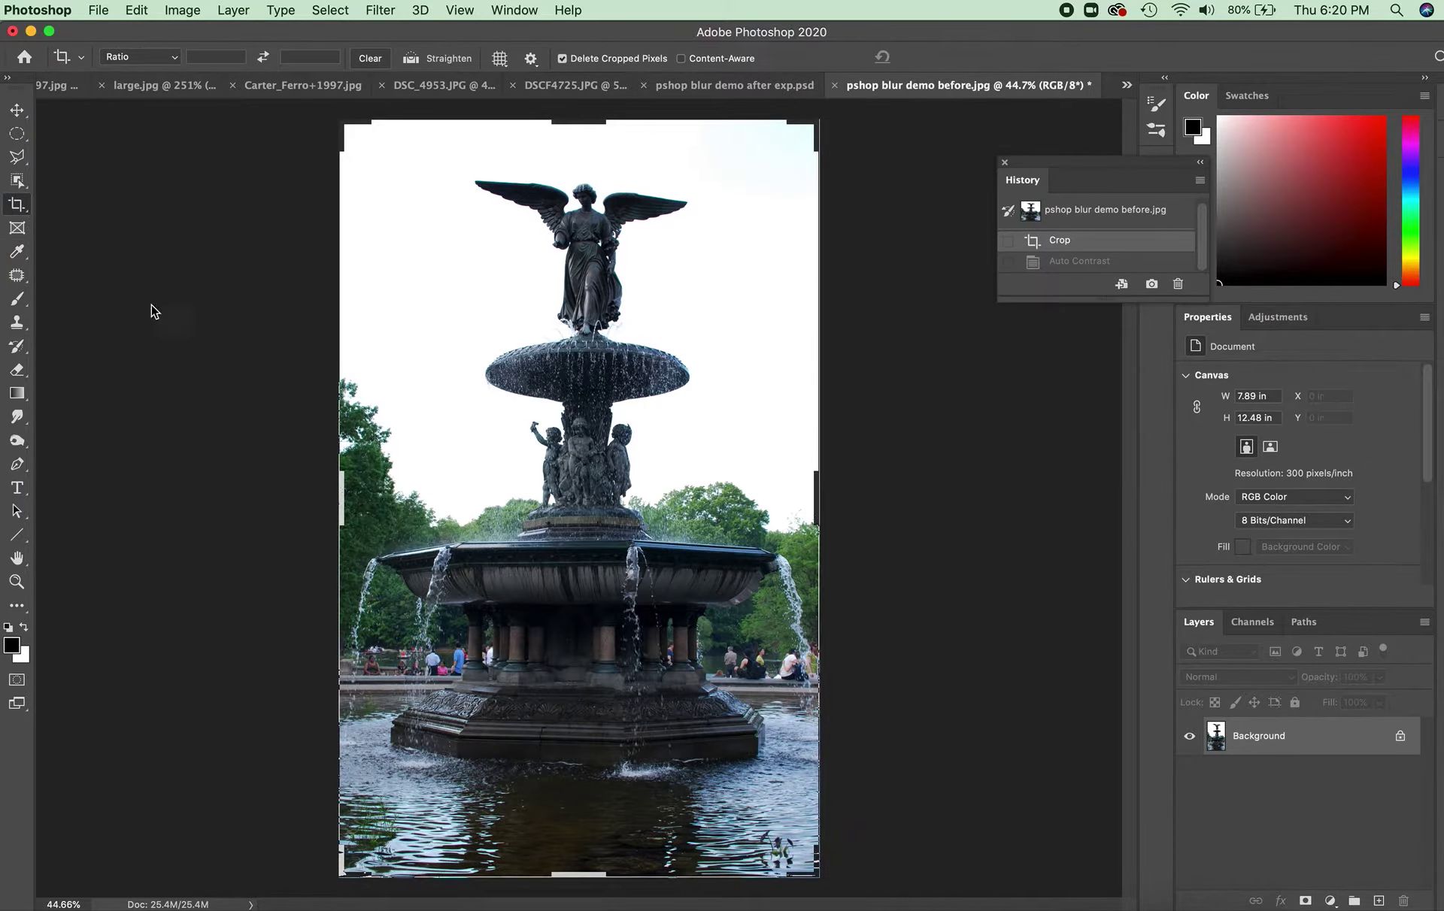
# Step: Duplicate the Background layer within the same document, naming the duplicate Background copy
pyautogui.click(17, 110)
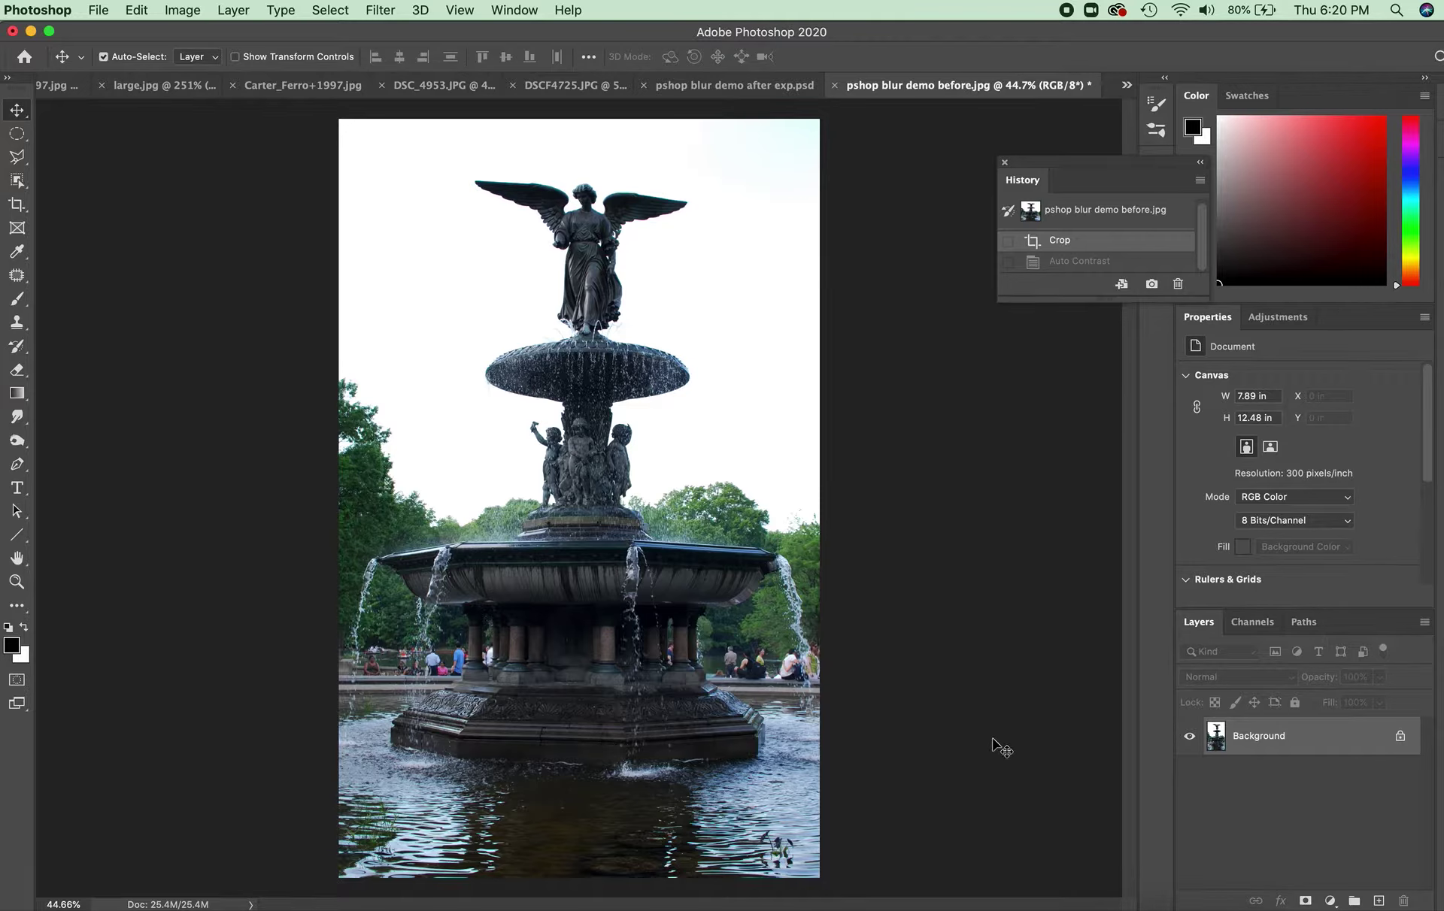
pyautogui.click(242, 13)
pyautogui.click(264, 82)
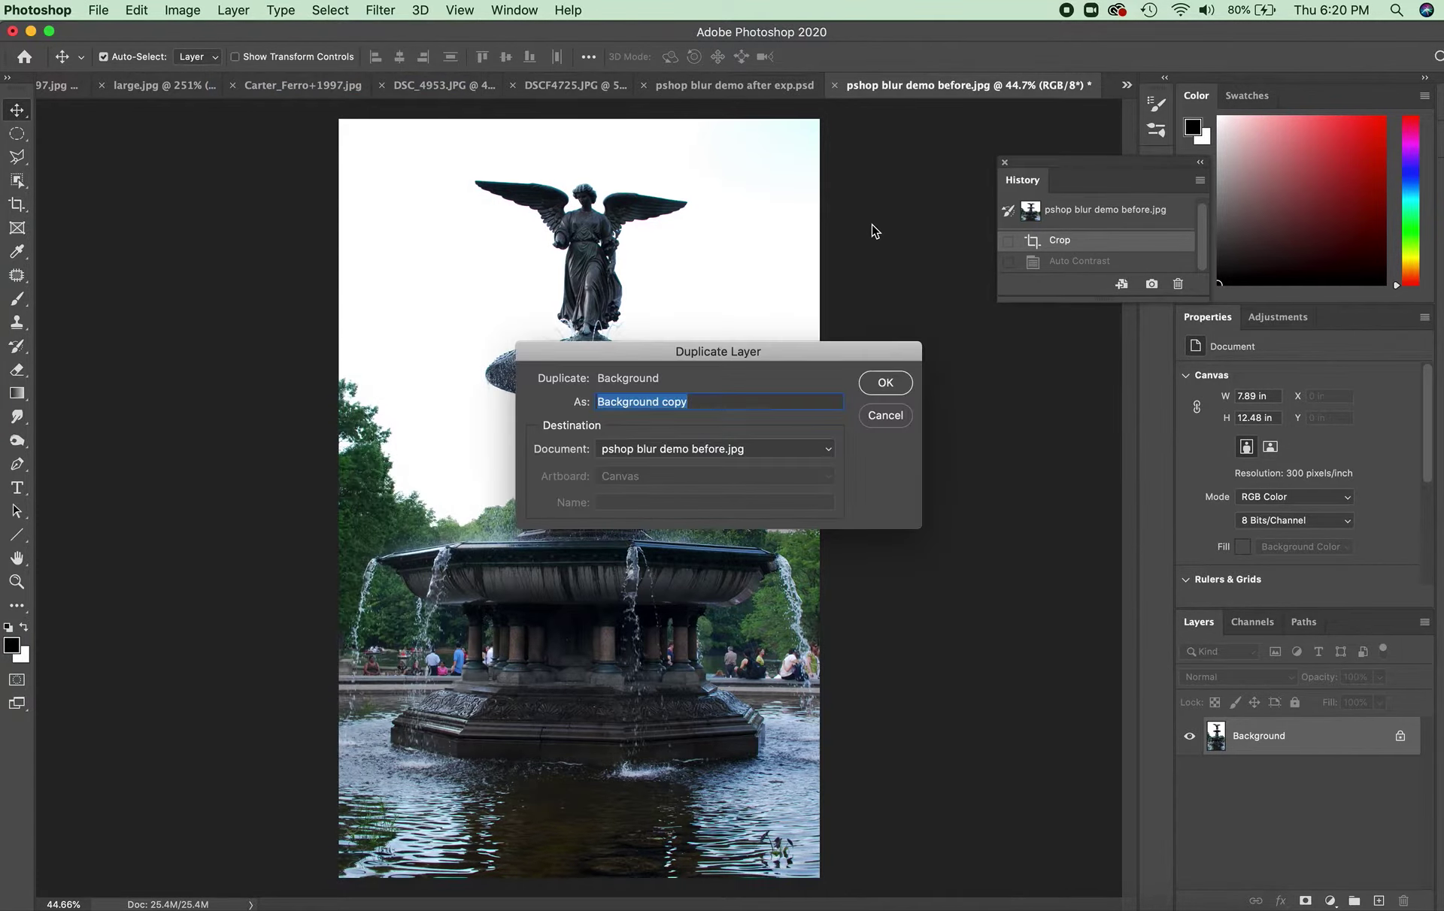
pyautogui.click(705, 402)
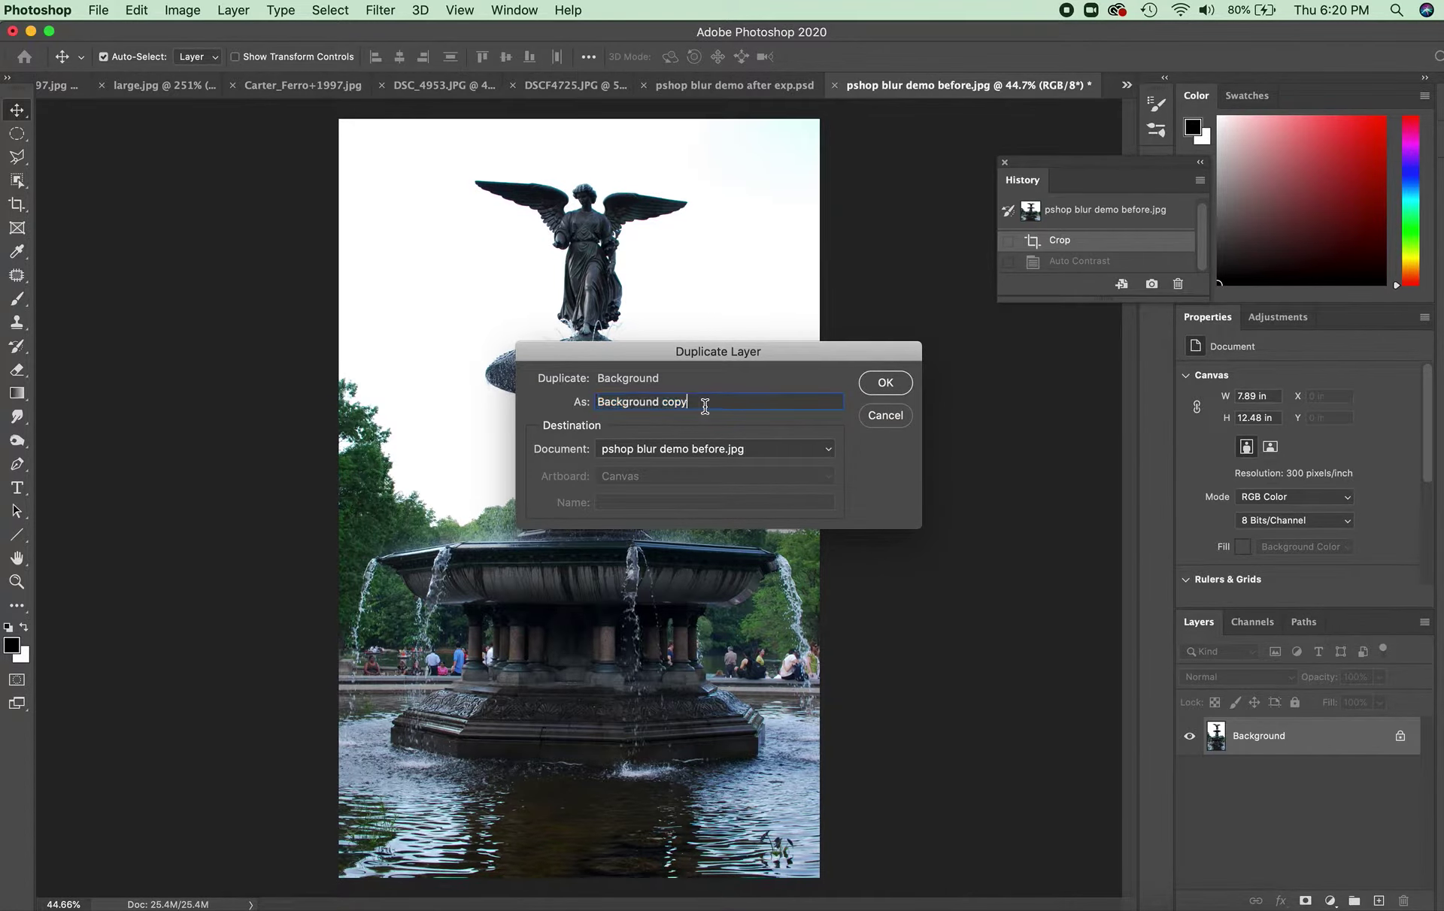
pyautogui.click(883, 385)
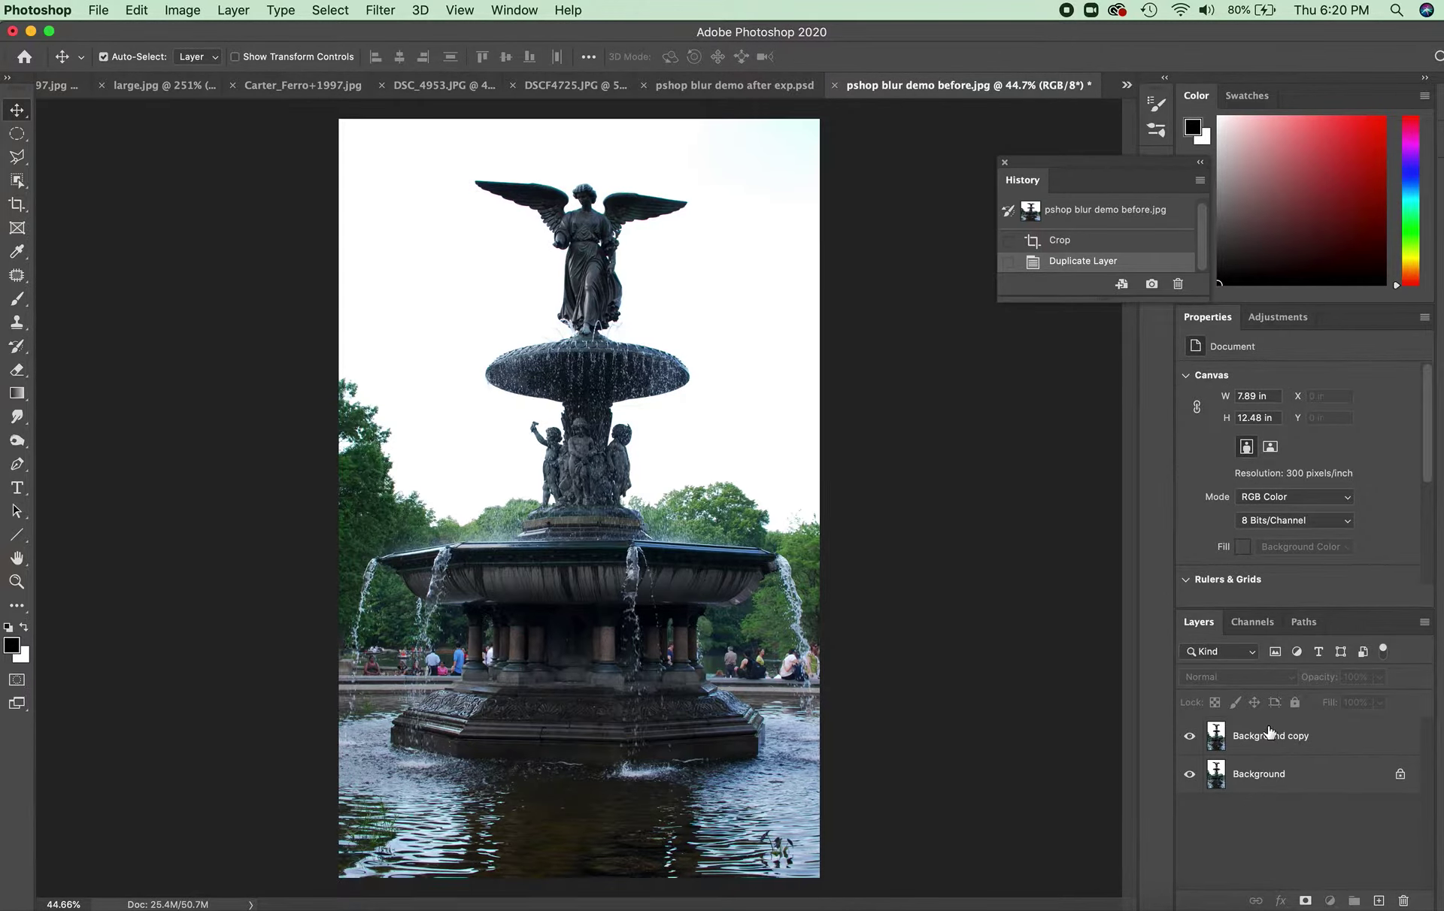
# Step: Hide the Background copy layer and make the original Background layer active
pyautogui.click(1252, 776)
pyautogui.click(1257, 746)
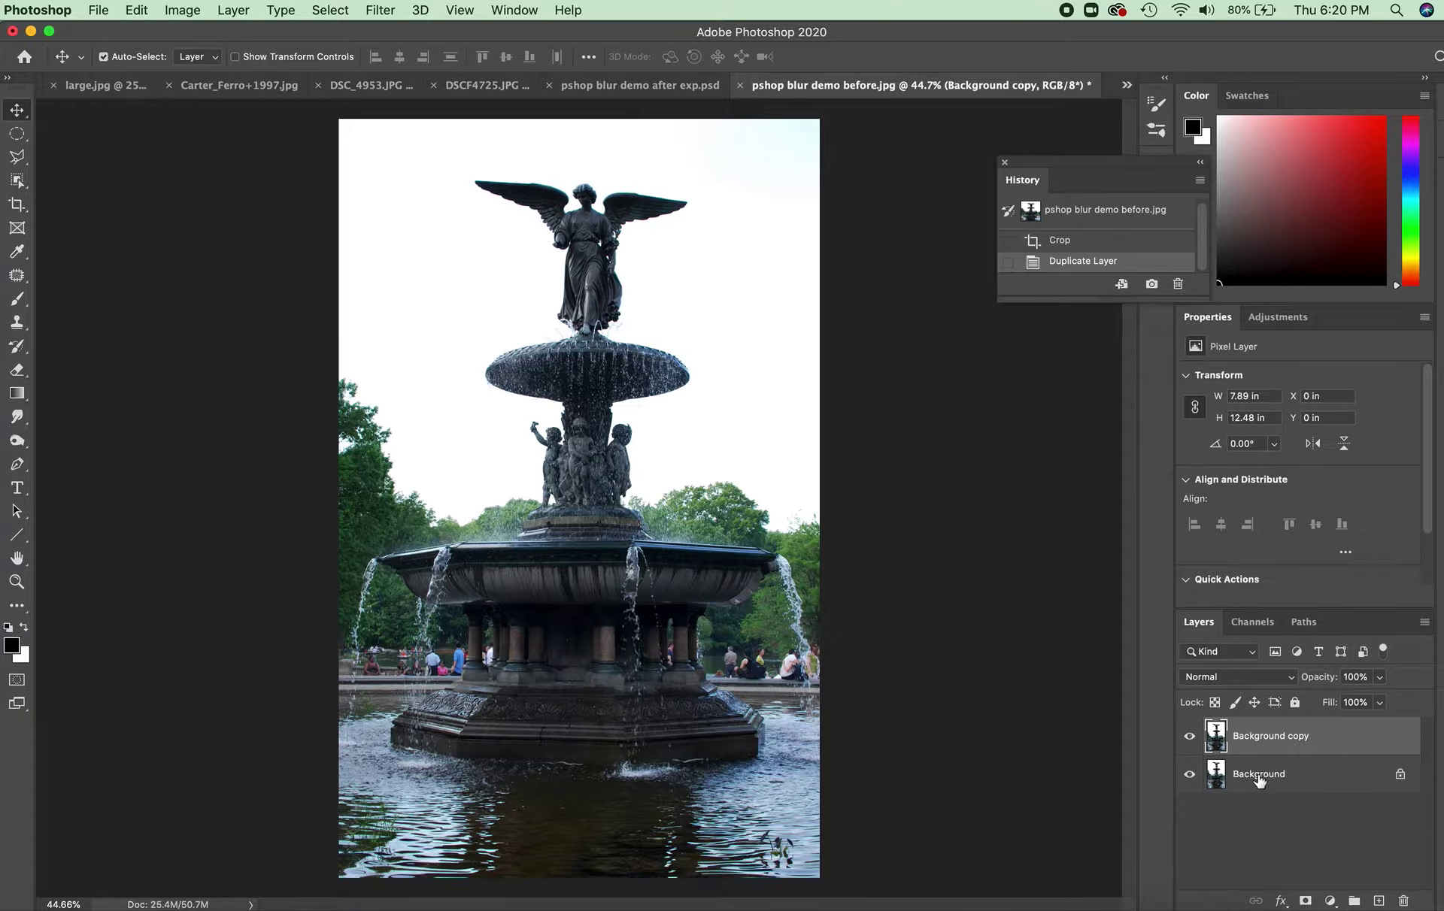
pyautogui.click(1260, 782)
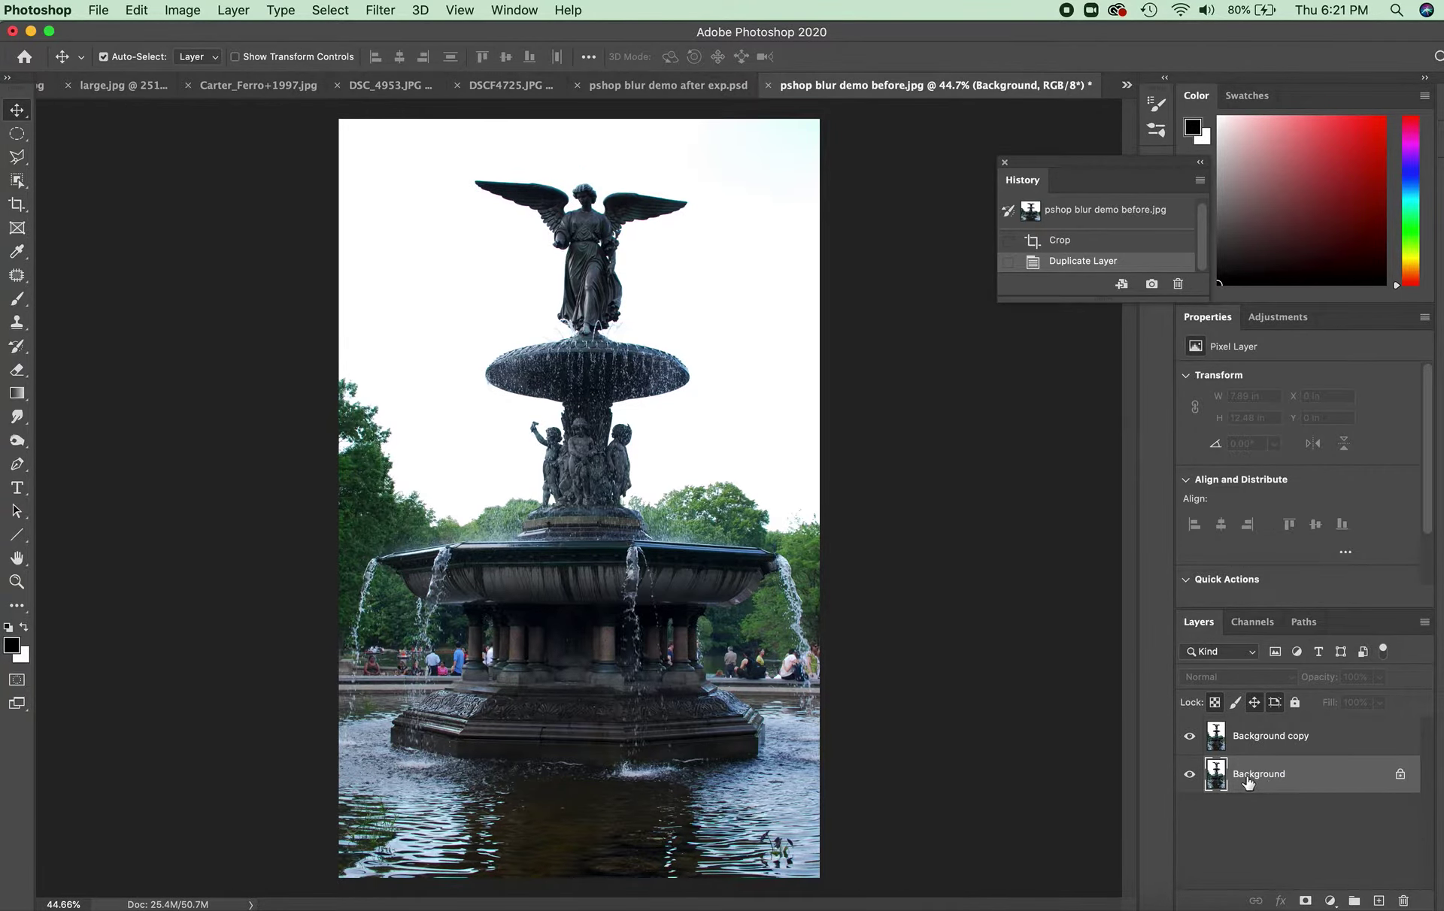
pyautogui.click(1189, 736)
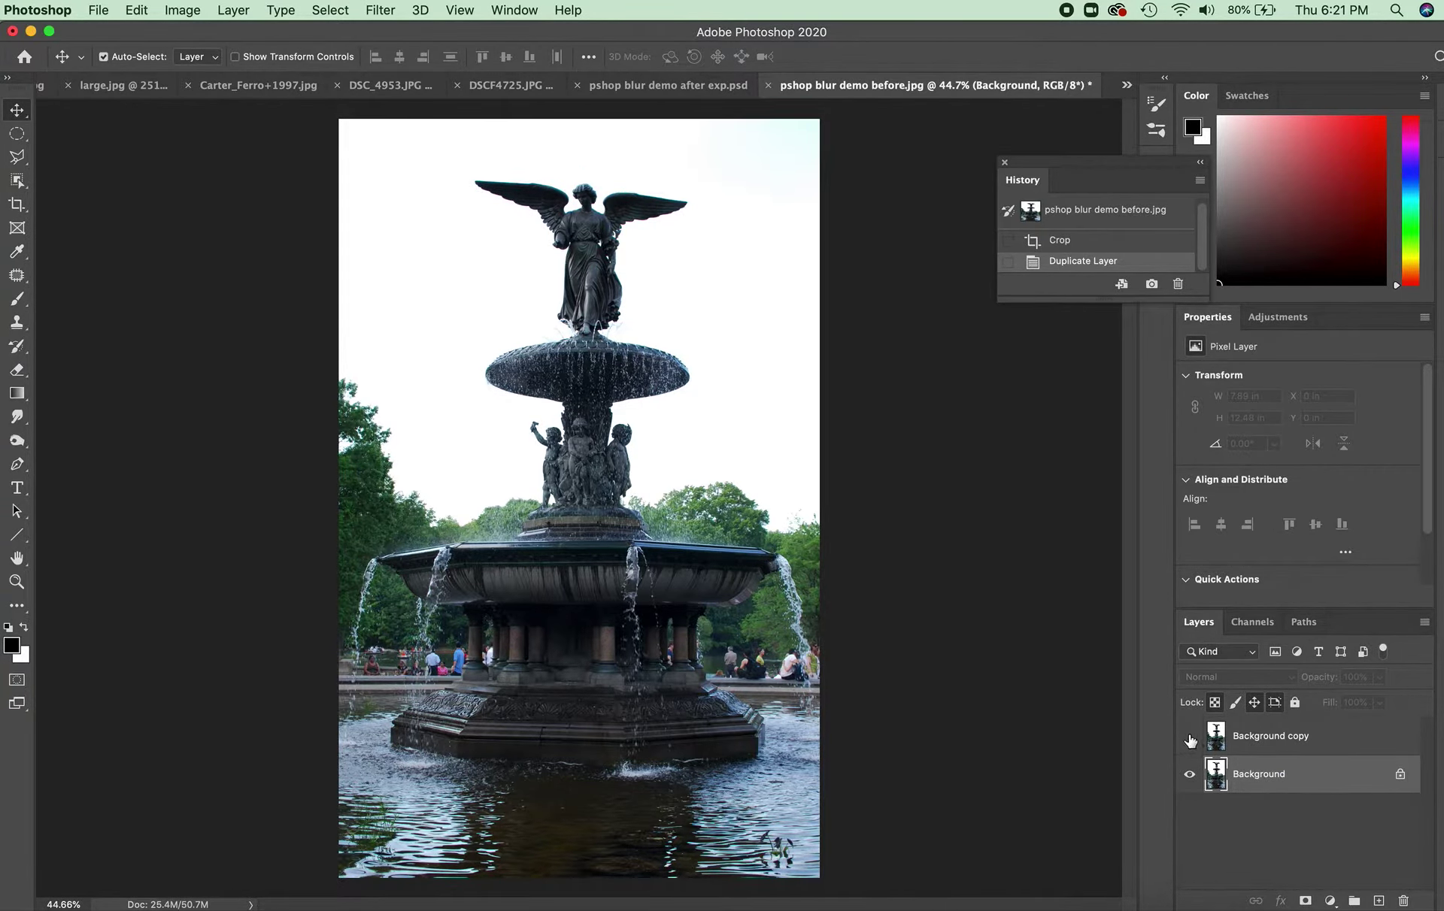
pyautogui.click(1251, 815)
pyautogui.click(1256, 783)
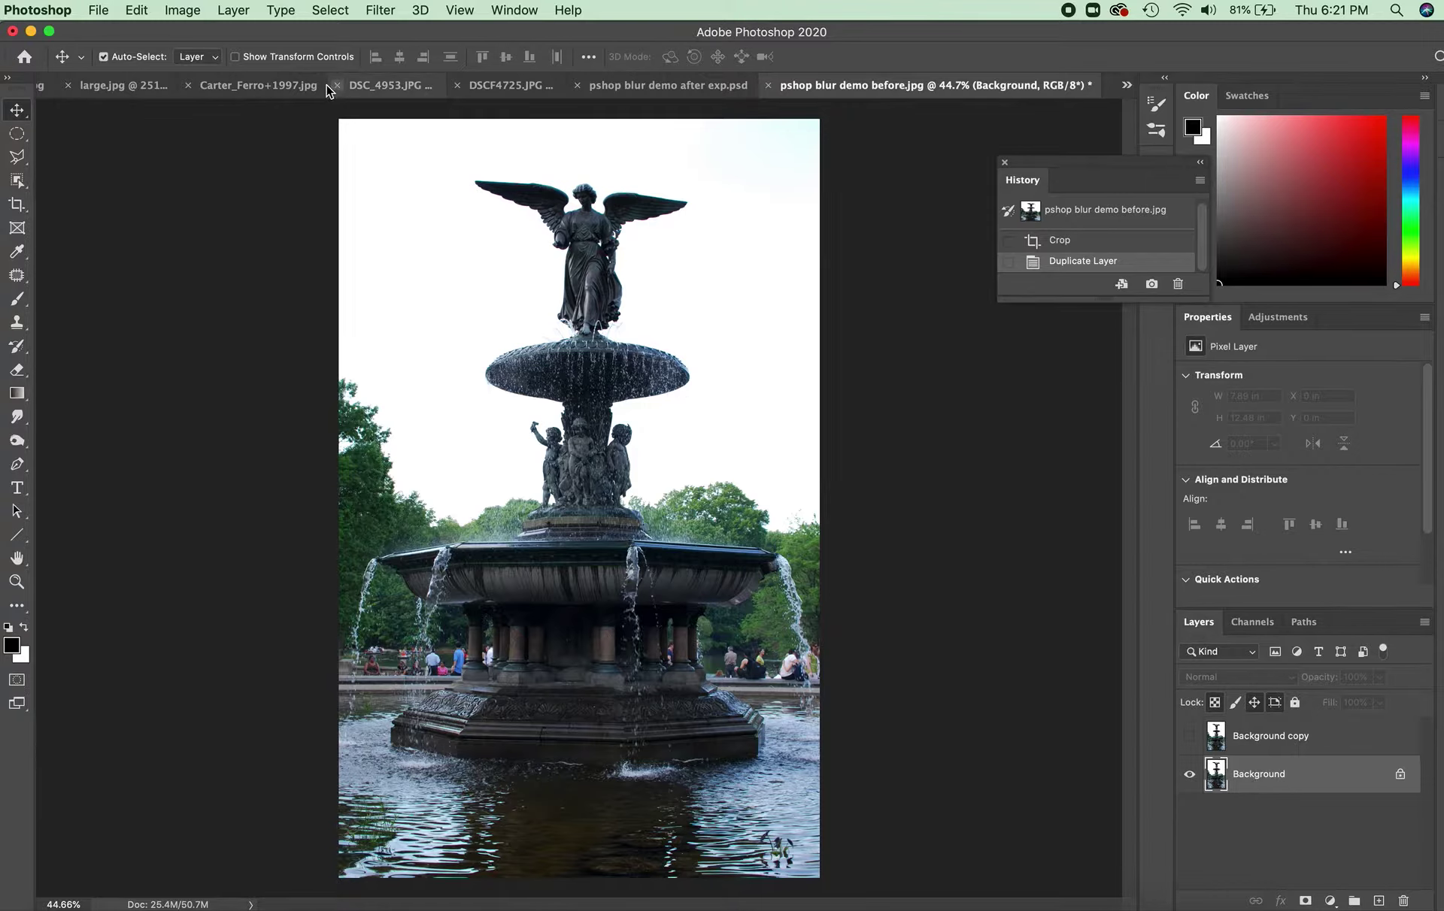
# Step: Lighten the Background layer with a Levels adjustment, setting the midtone input to 1.45 and keeping the white input at 255
pyautogui.click(182, 10)
pyautogui.moveTo(208, 60)
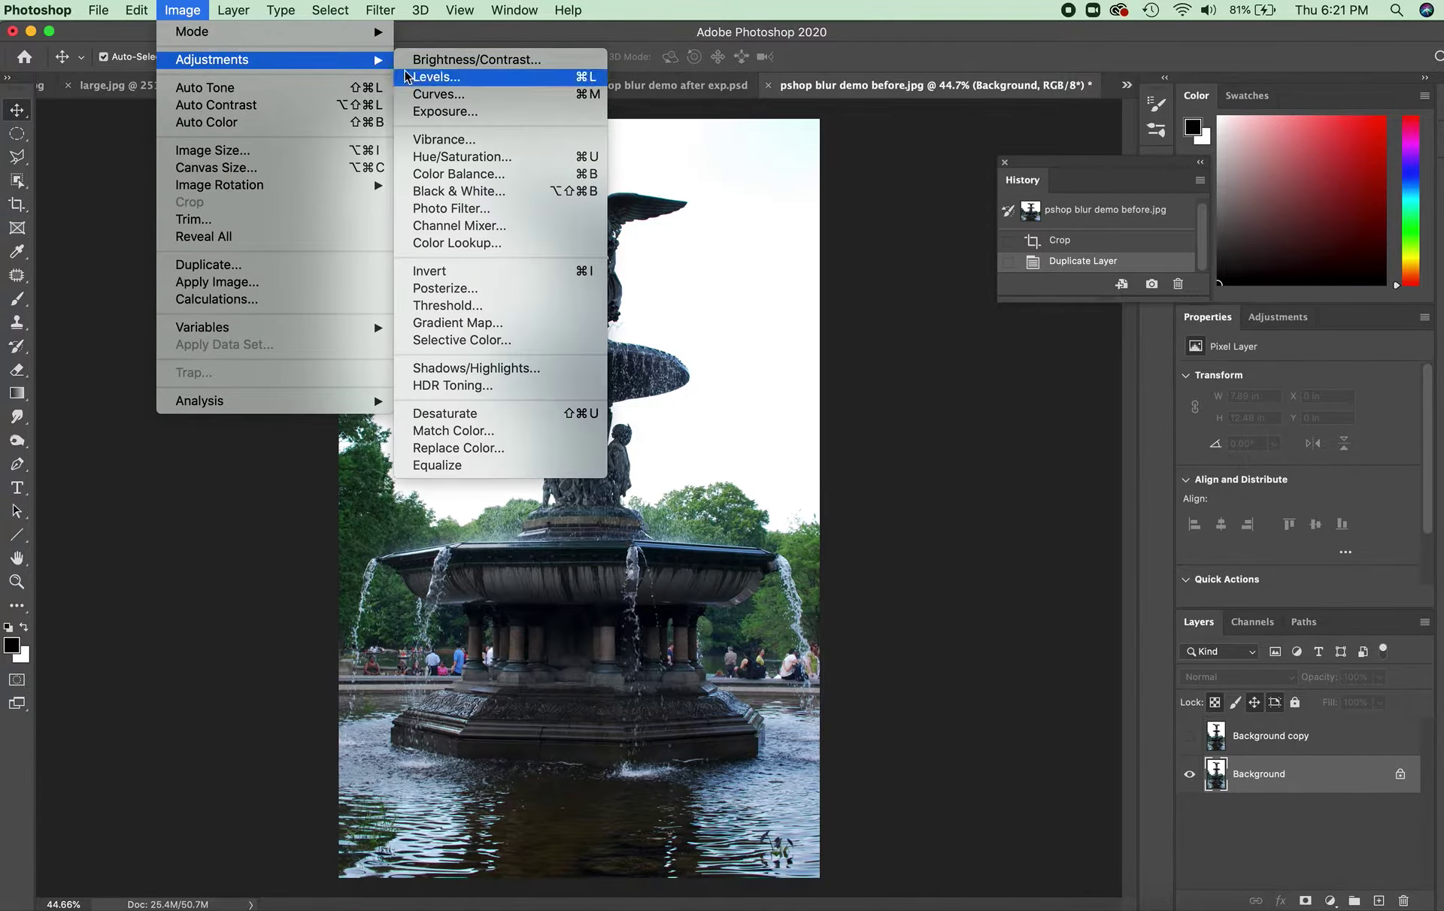
pyautogui.click(408, 76)
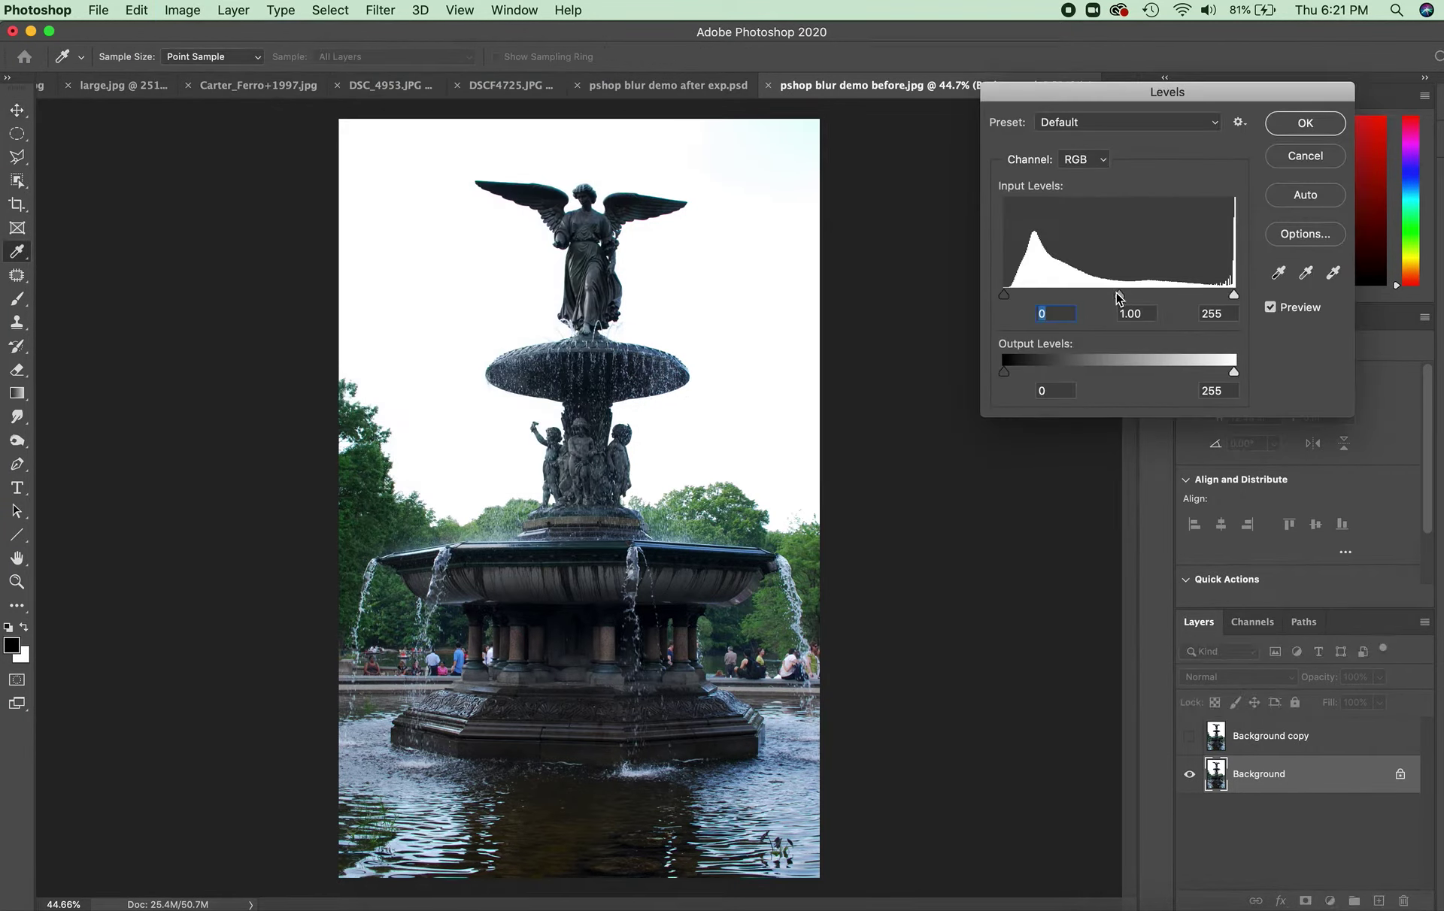
pyautogui.moveTo(1119, 295); pyautogui.dragTo(1087, 298)
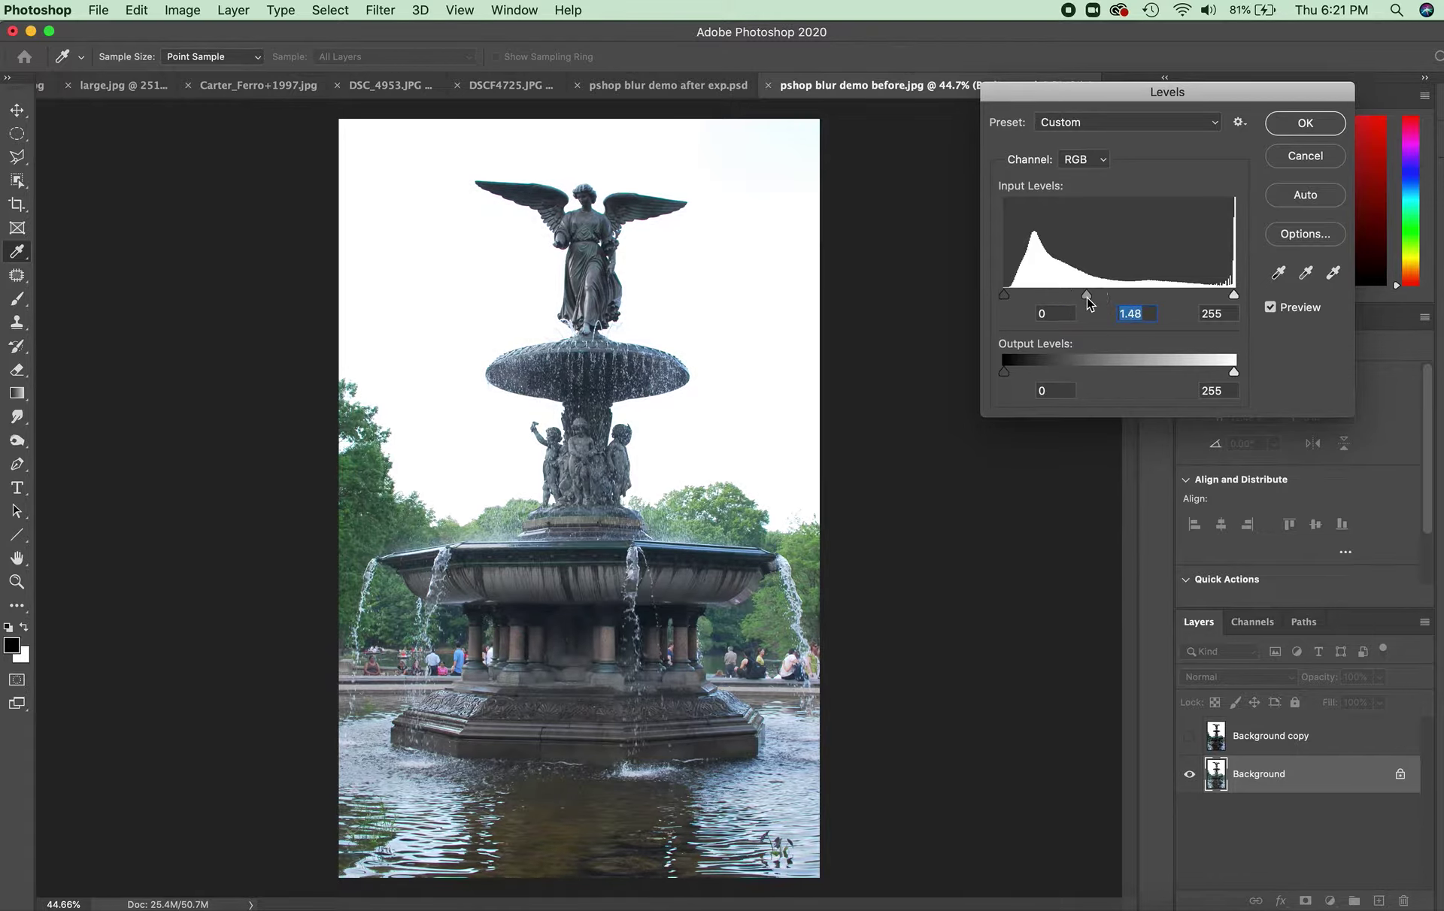
pyautogui.moveTo(1235, 297)
pyautogui.mouseDown()
pyautogui.moveTo(1207, 297)
pyautogui.moveTo(1234, 297)
pyautogui.mouseUp()
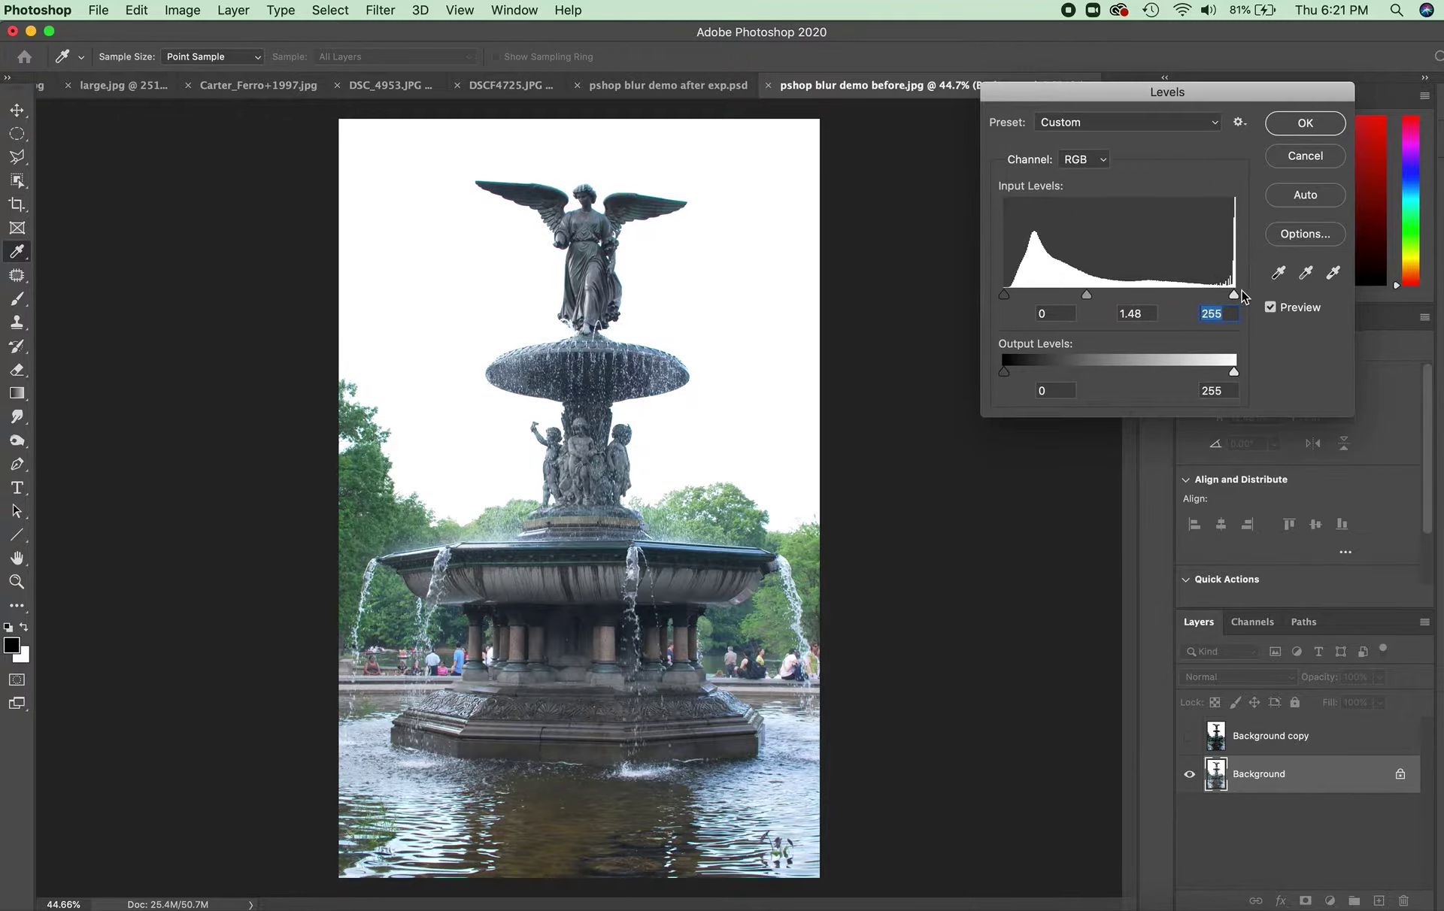
pyautogui.moveTo(1095, 297); pyautogui.dragTo(1091, 301)
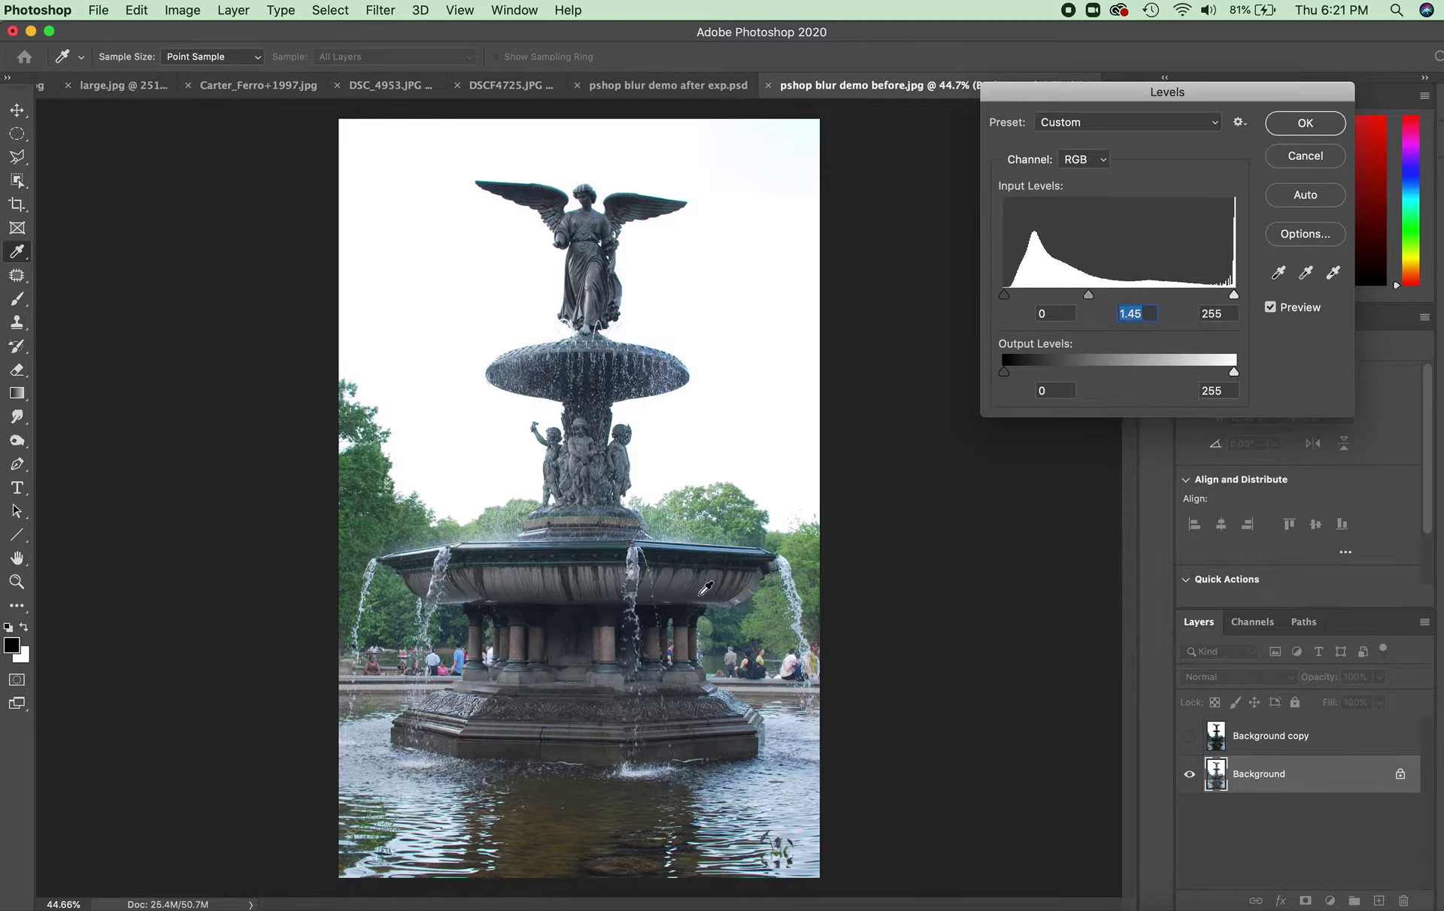
pyautogui.click(1304, 124)
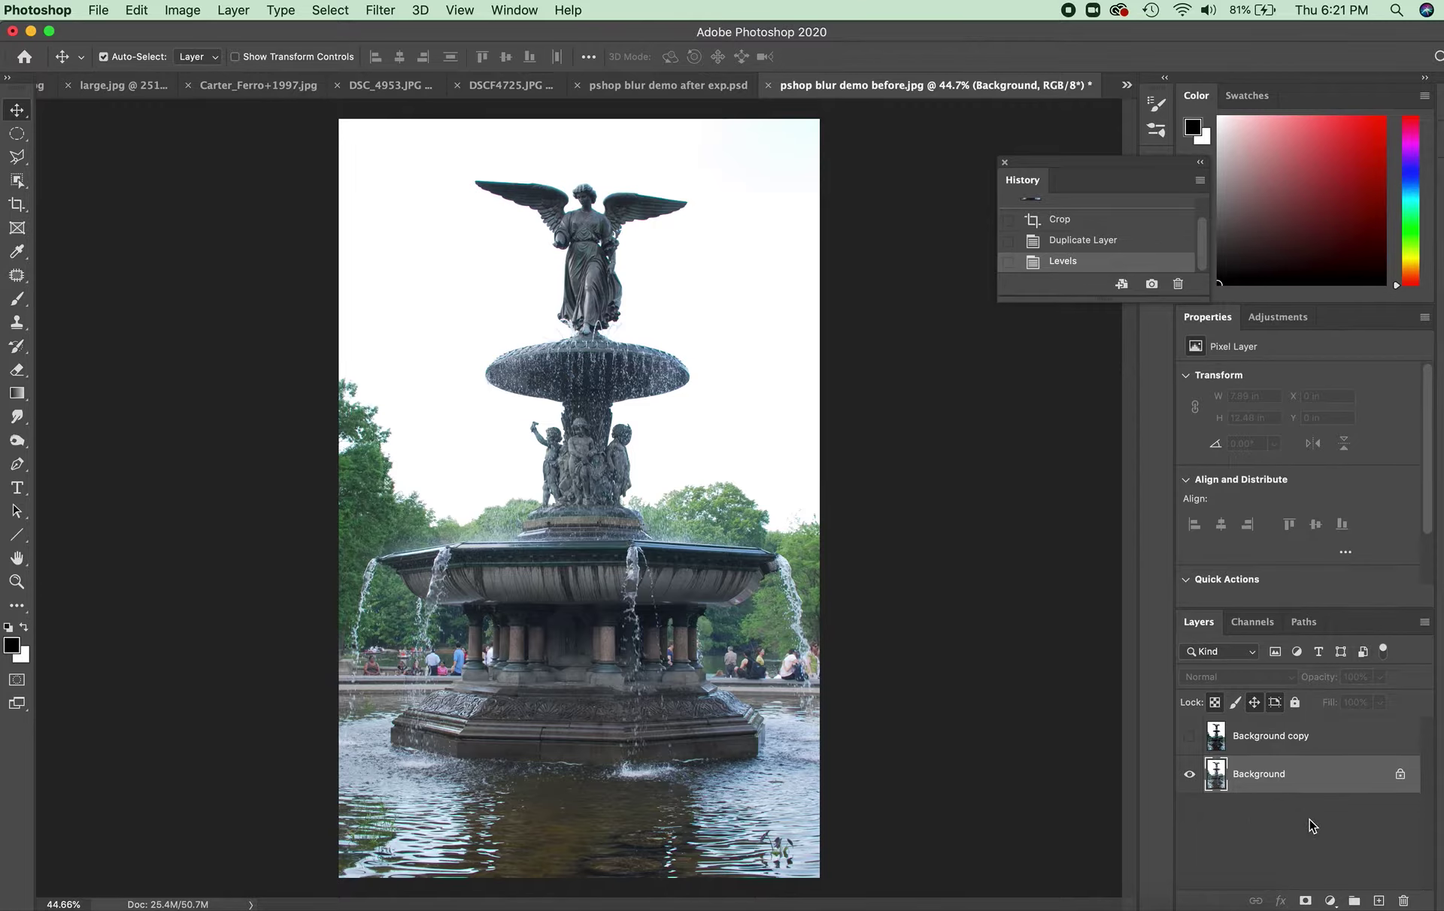
# Step: Show the Background copy layer and convert the locked Background into a regular layer named Layer 0
pyautogui.click(1189, 737)
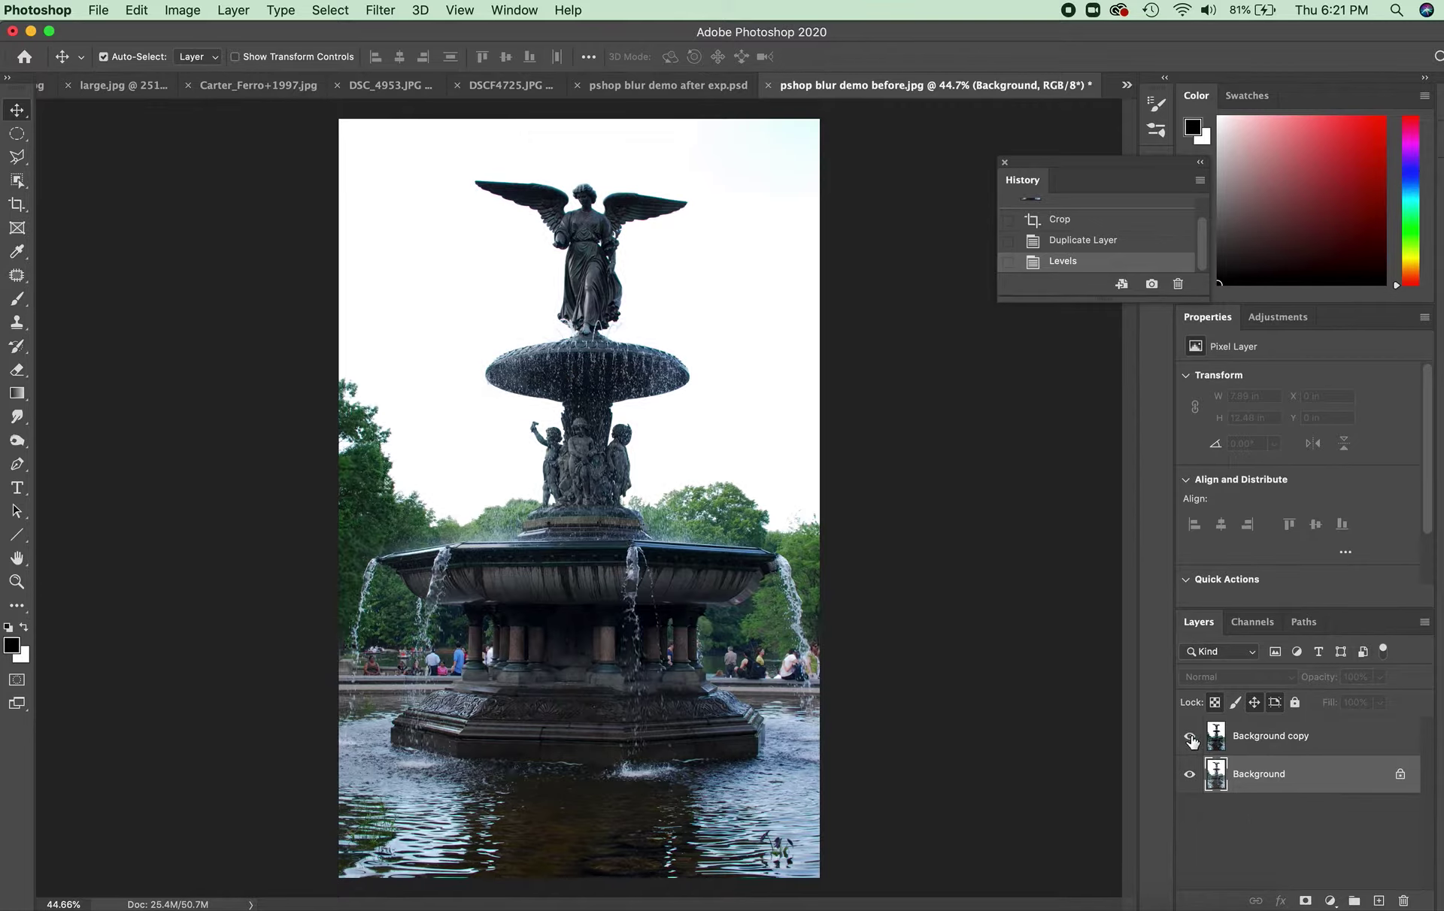
pyautogui.click(1262, 747)
pyautogui.click(1264, 837)
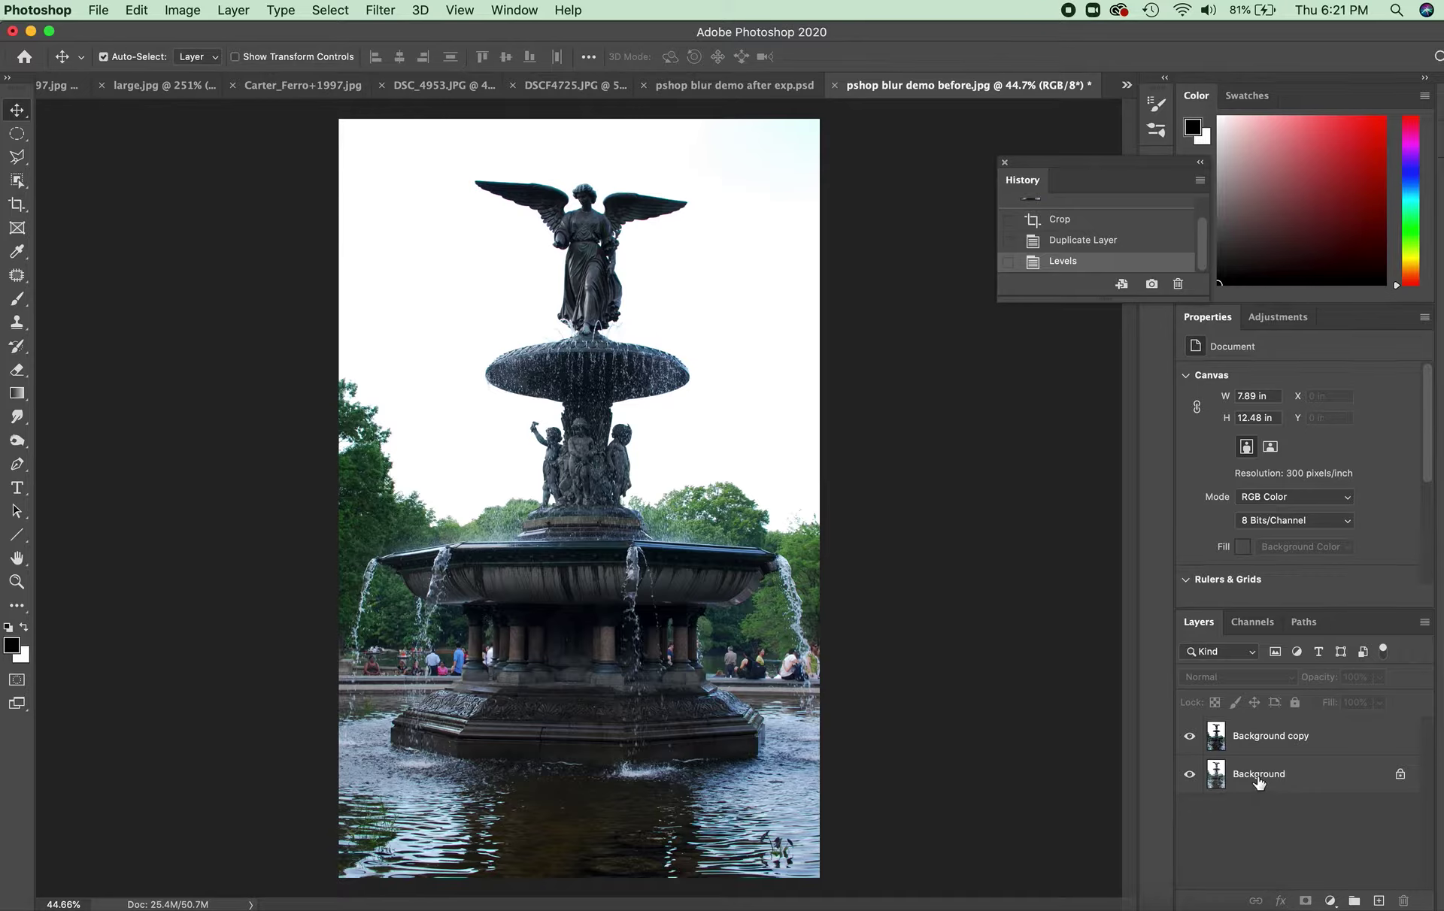
pyautogui.moveTo(1234, 778)
pyautogui.mouseDown()
pyautogui.moveTo(1252, 776)
pyautogui.moveTo(1242, 711)
pyautogui.moveTo(1251, 786)
pyautogui.mouseUp()
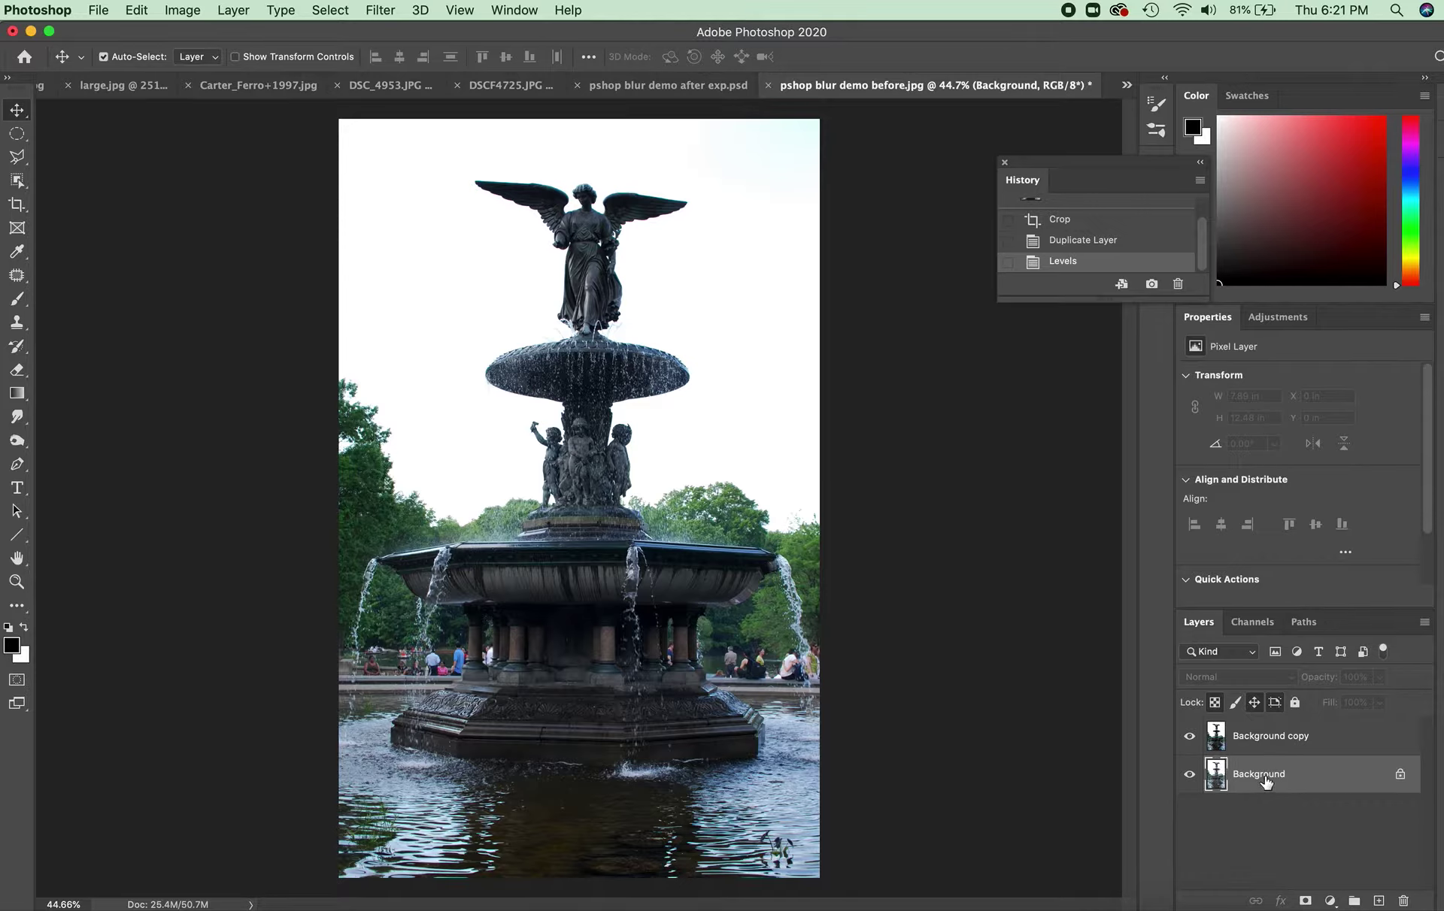
pyautogui.doubleClick(1266, 781)
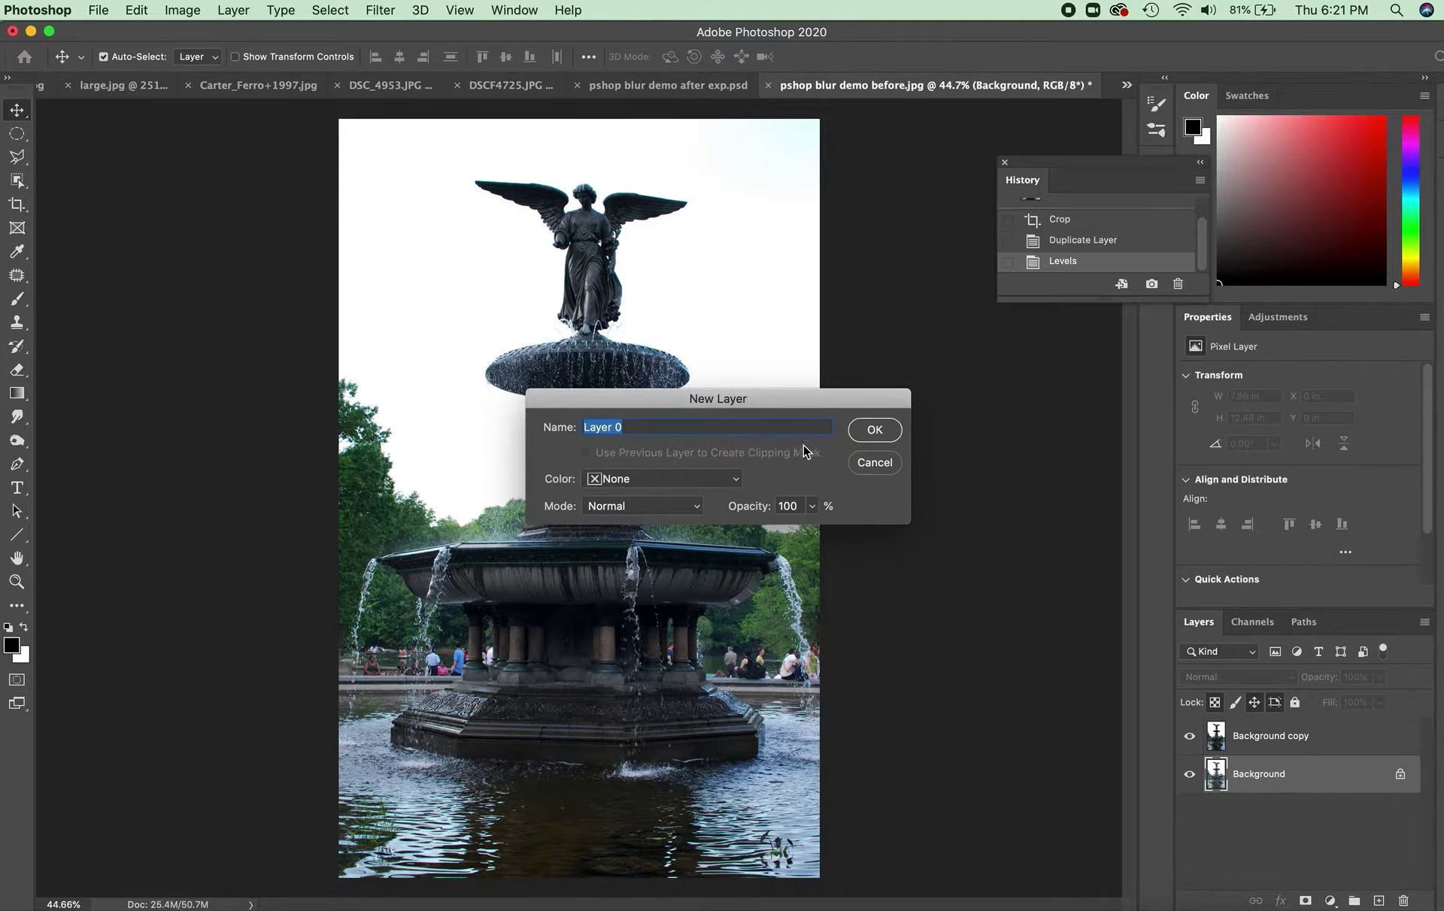
pyautogui.click(863, 434)
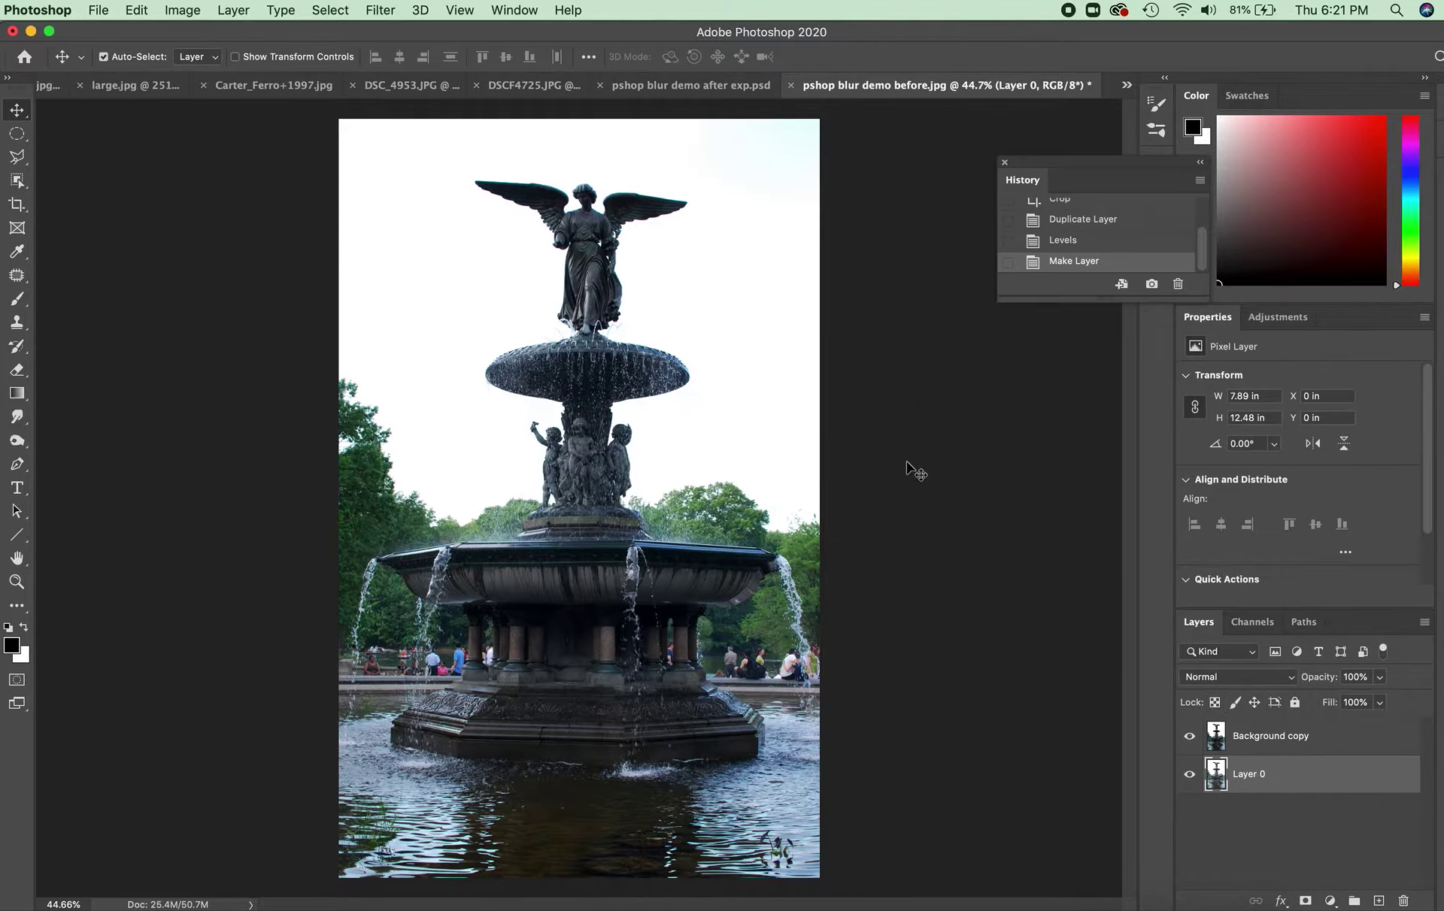
# Step: Move Layer 0 above the Background copy layer and back below it
pyautogui.click(1242, 794)
pyautogui.moveTo(1242, 784); pyautogui.dragTo(1234, 723)
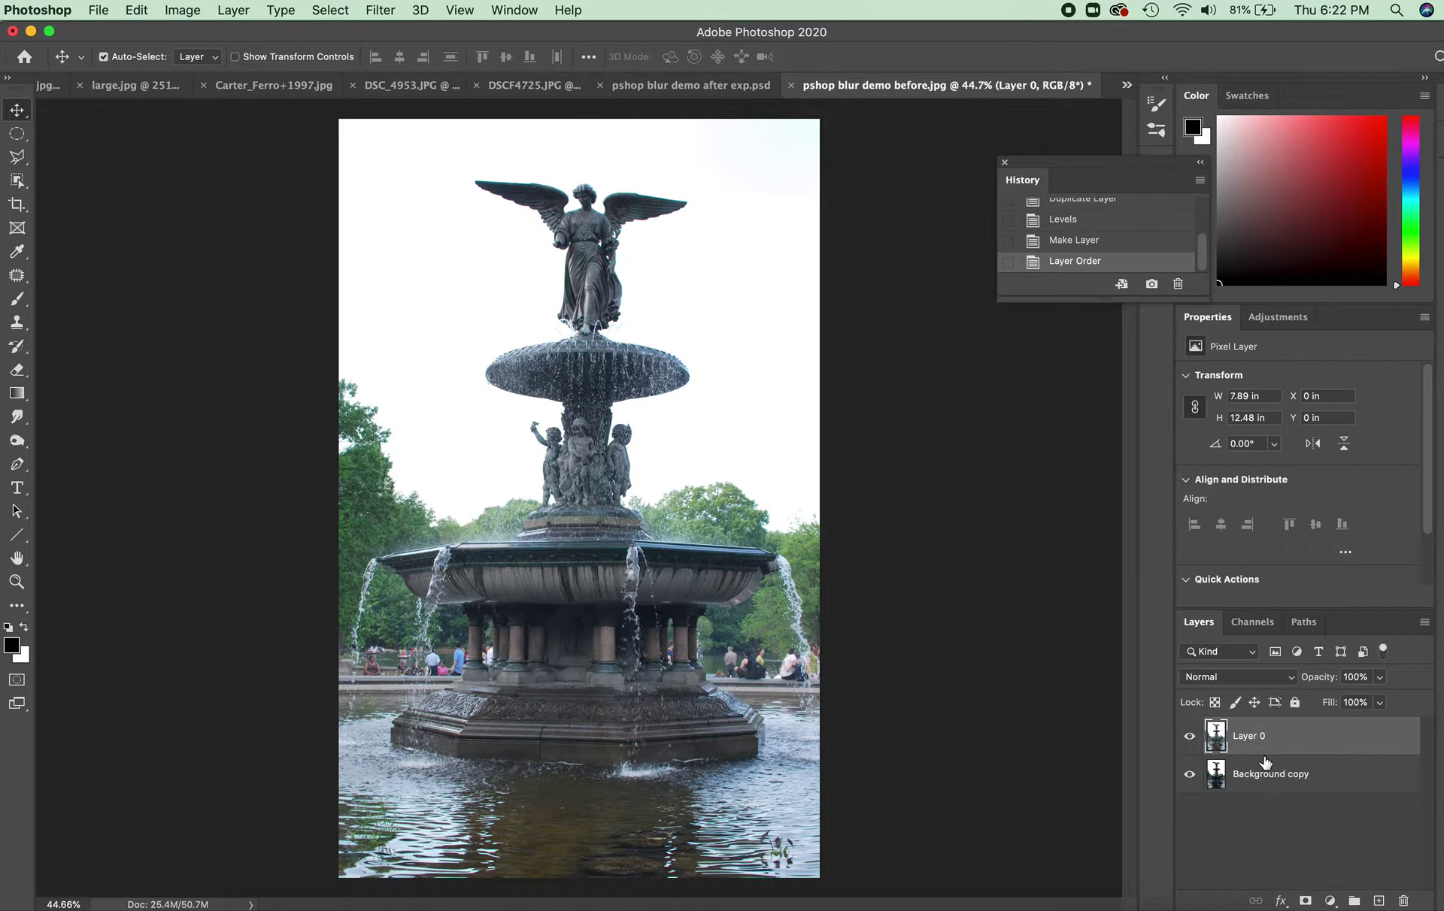
pyautogui.click(1249, 739)
pyautogui.moveTo(1249, 739); pyautogui.dragTo(1245, 797)
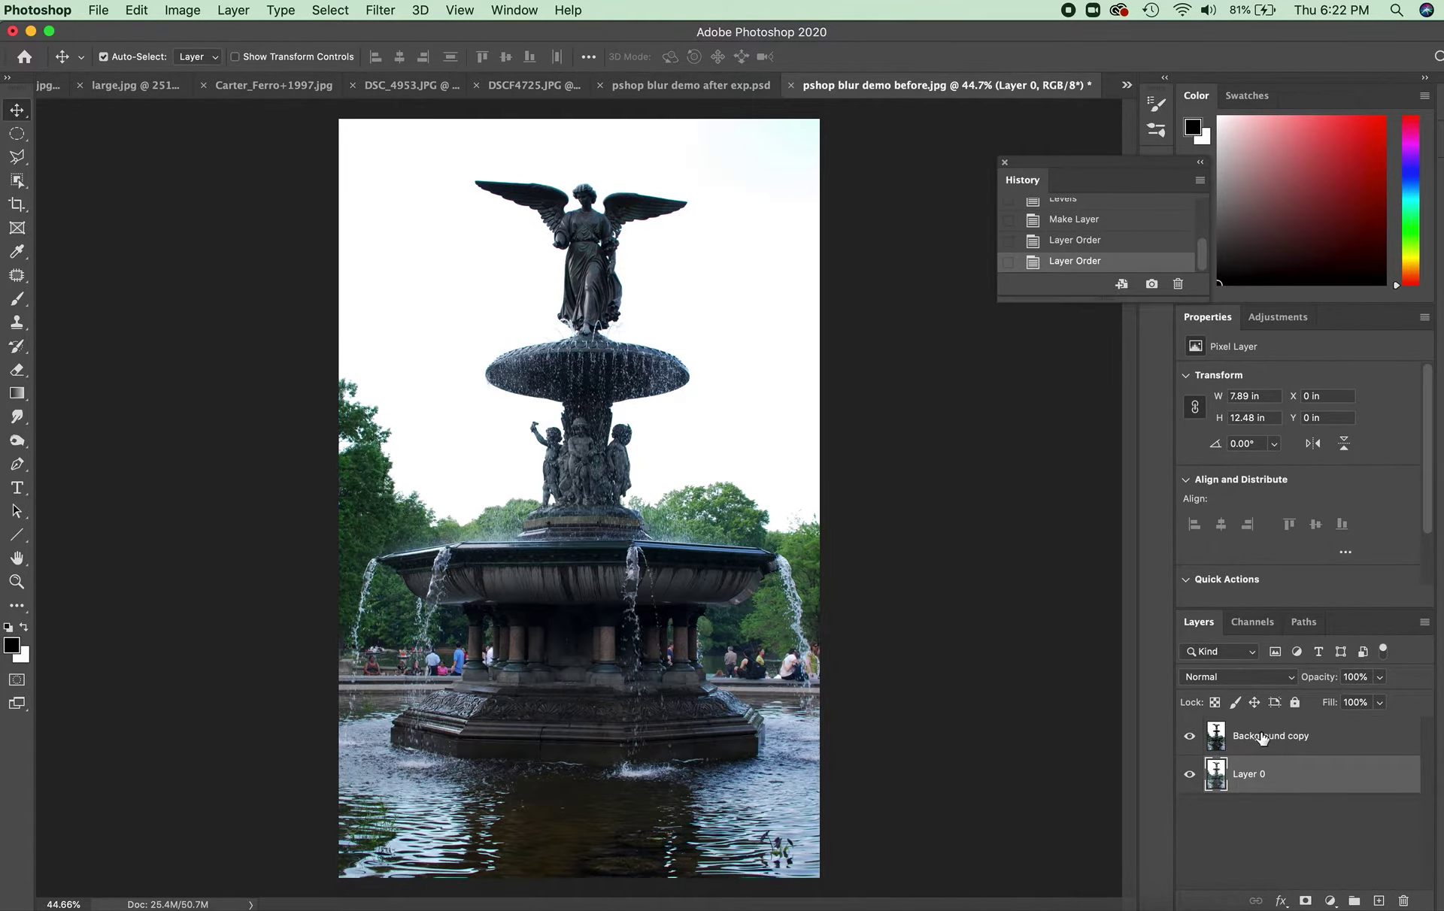
# Step: Add a layer mask to the Background copy layer
pyautogui.click(1263, 737)
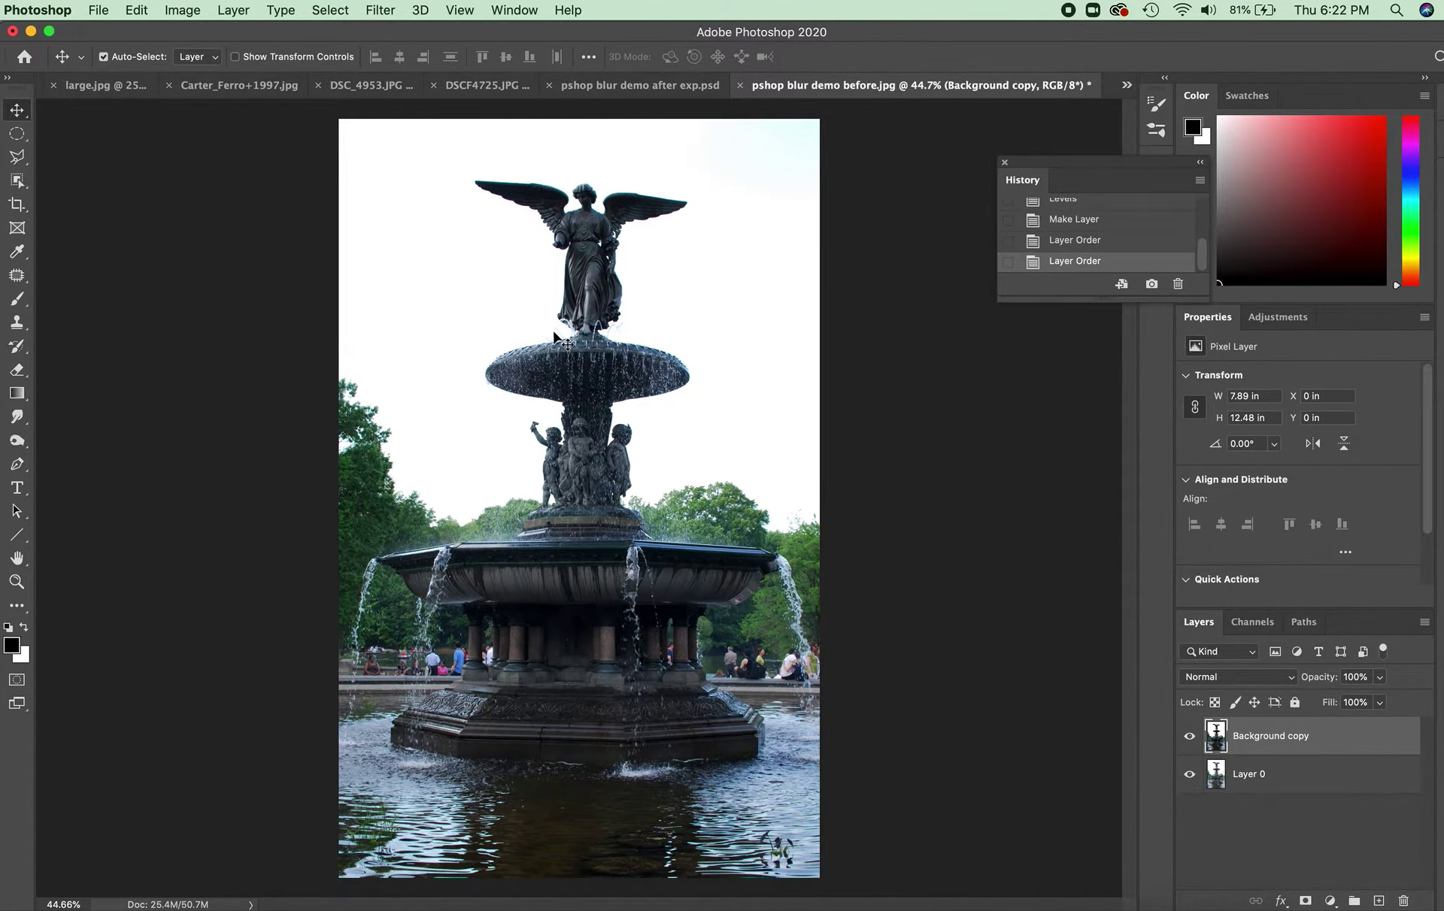
pyautogui.scroll(5, 560, 338)
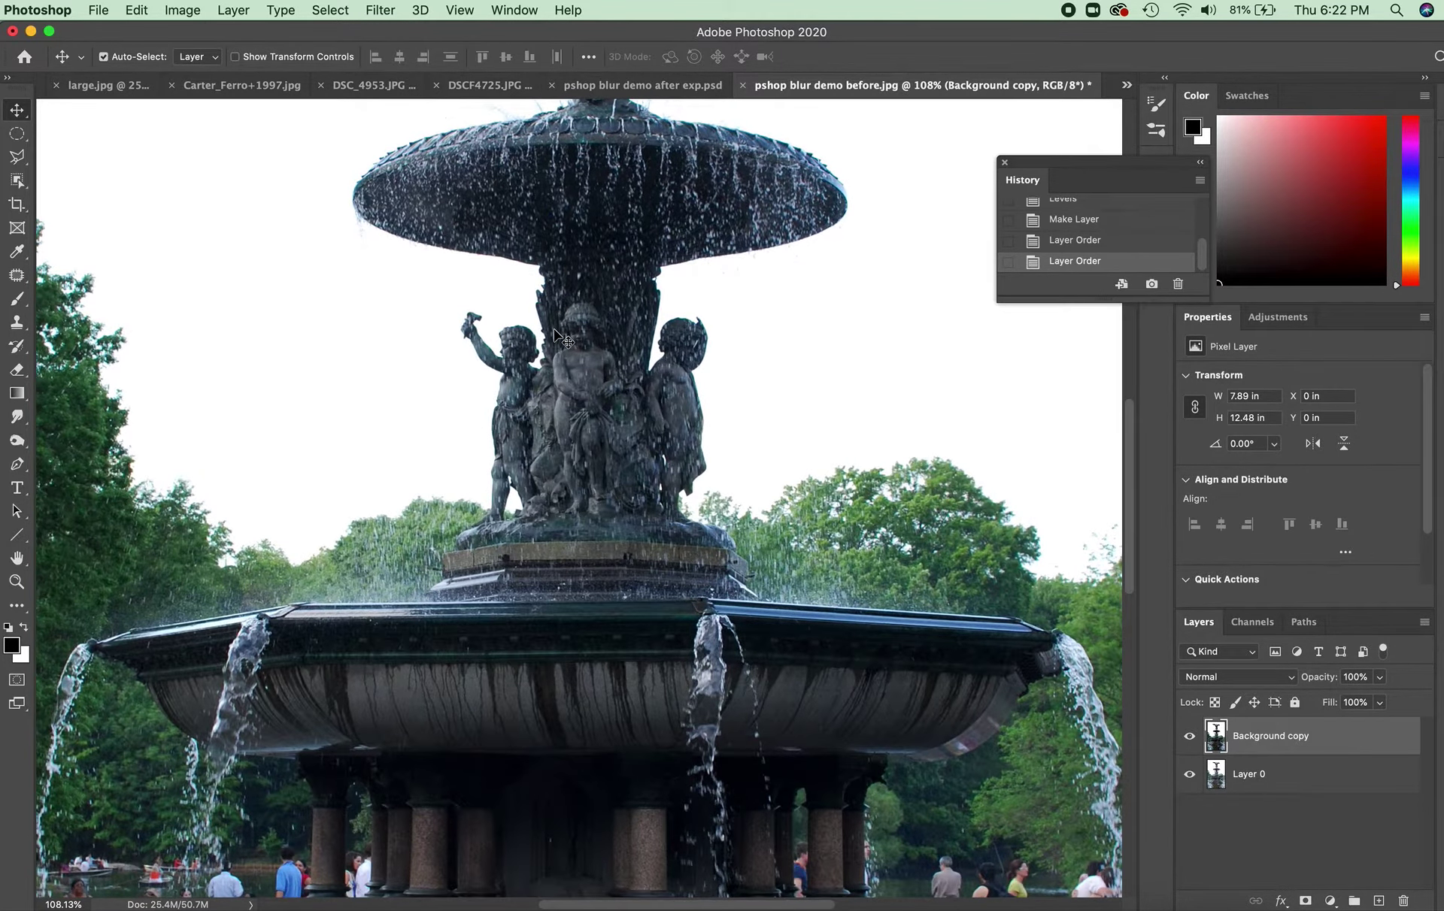
pyautogui.scroll(-2, 560, 339)
pyautogui.scroll(8, 557, 331)
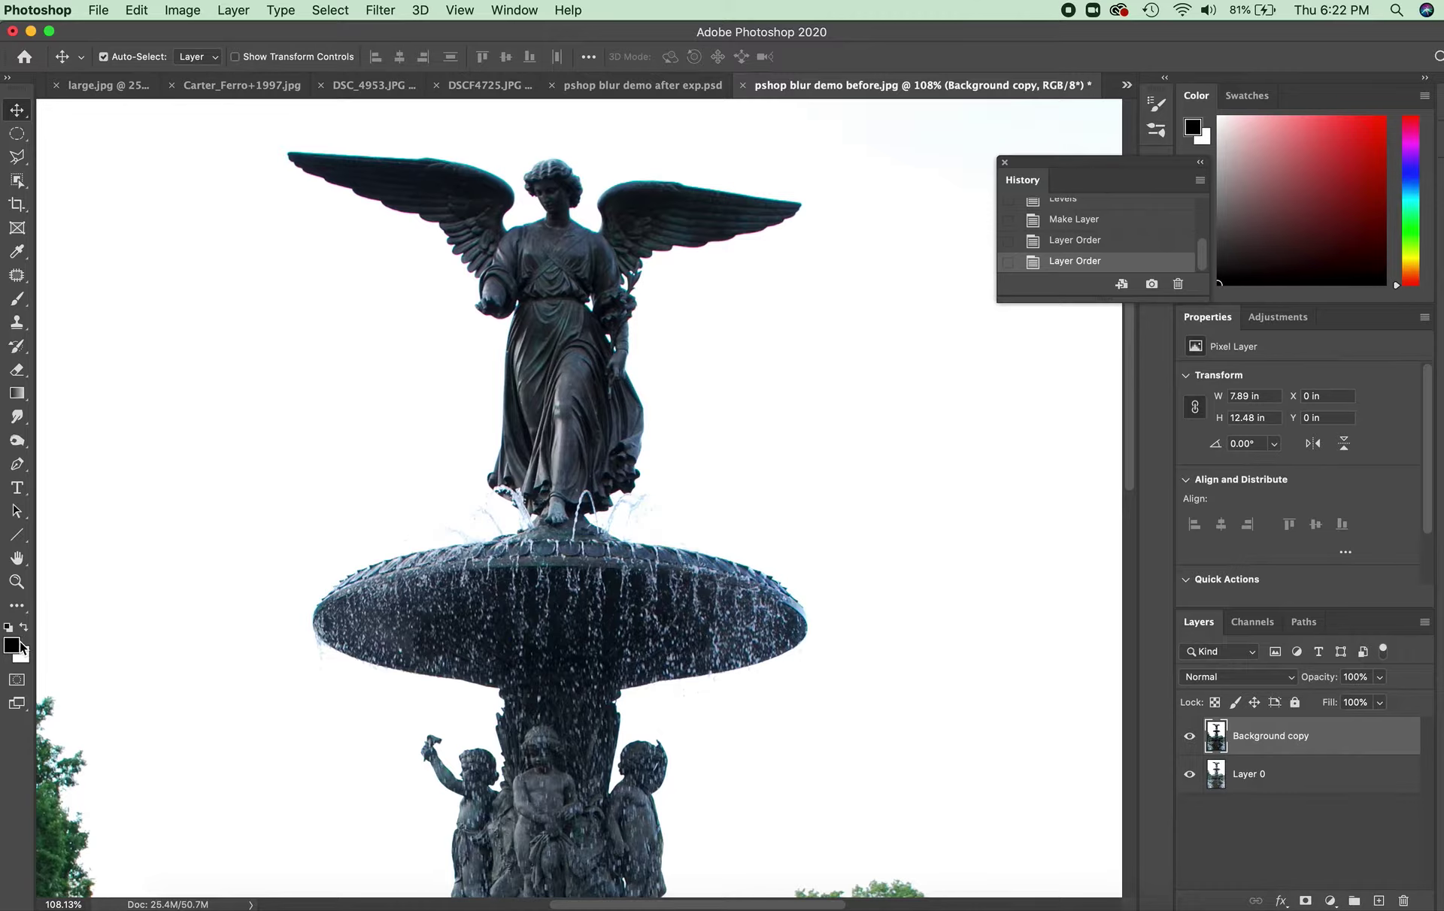
pyautogui.click(17, 369)
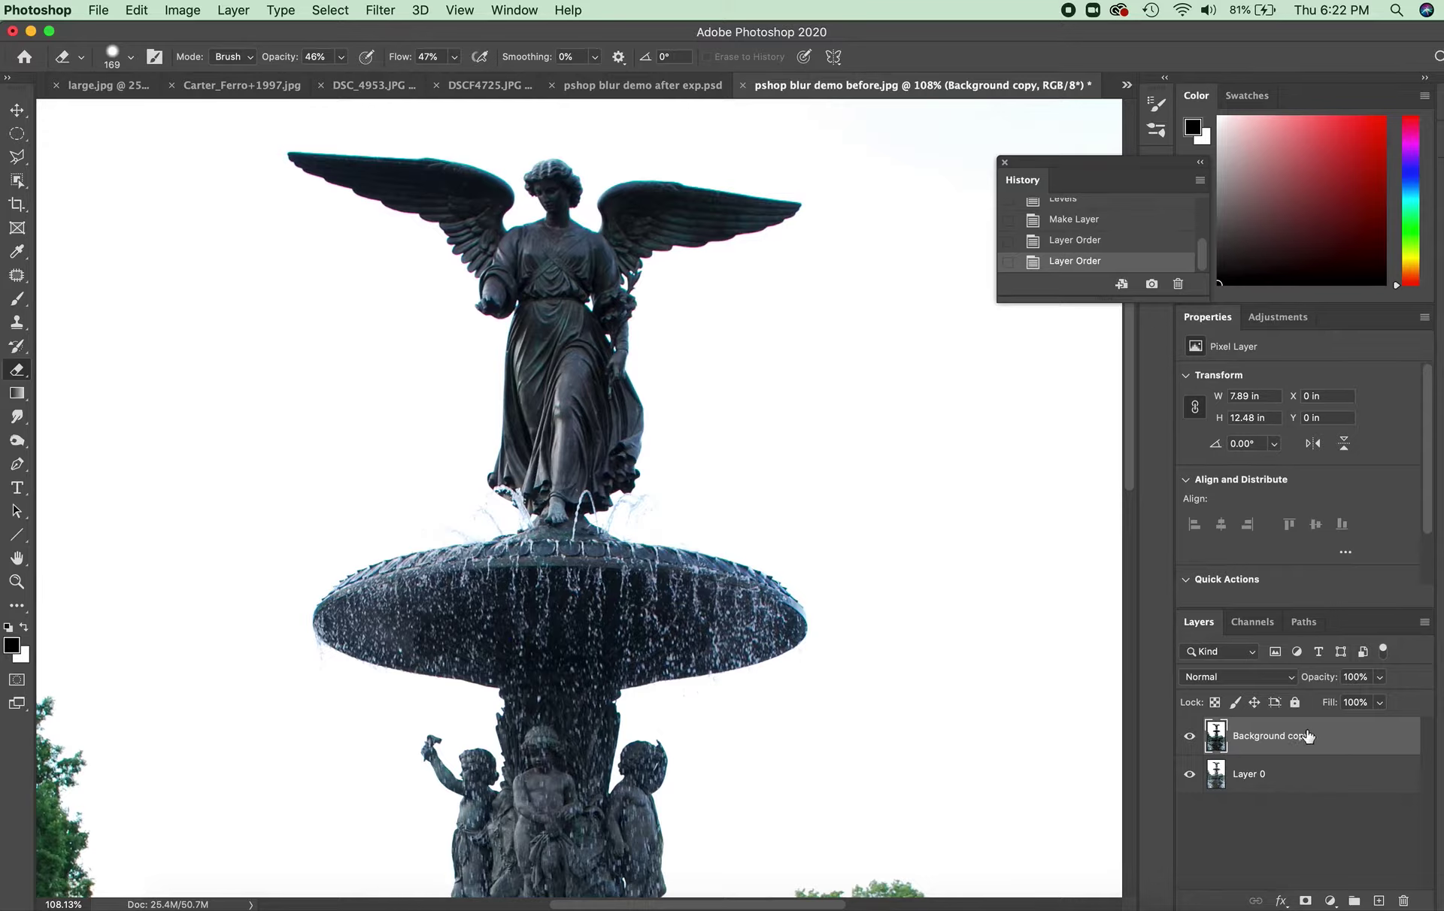
pyautogui.click(1306, 900)
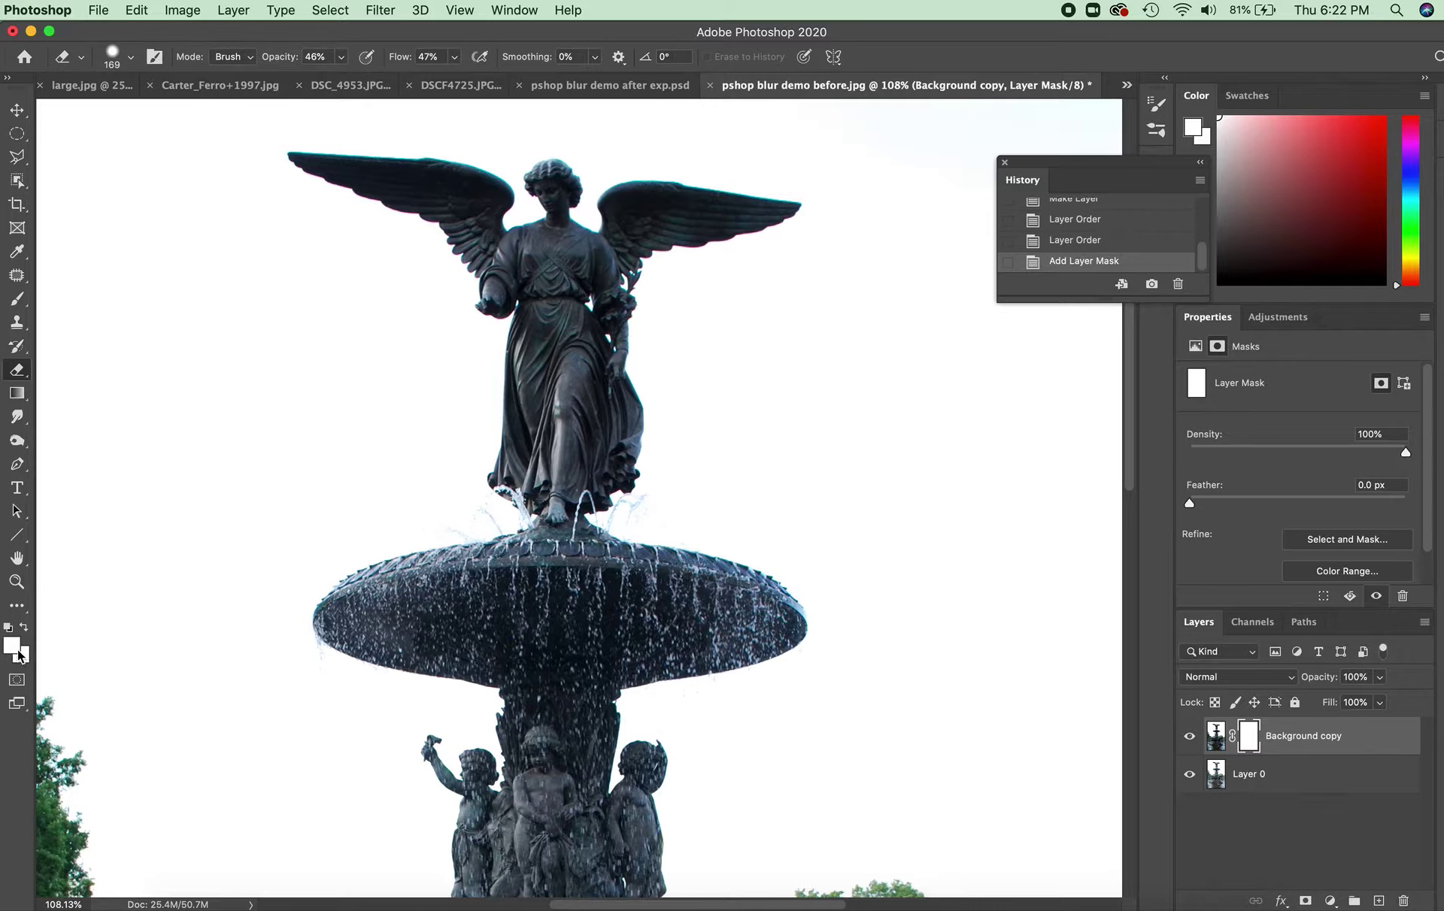
# Step: Activate the Brush tool with black as the foreground color and white as the background color
pyautogui.press('d')
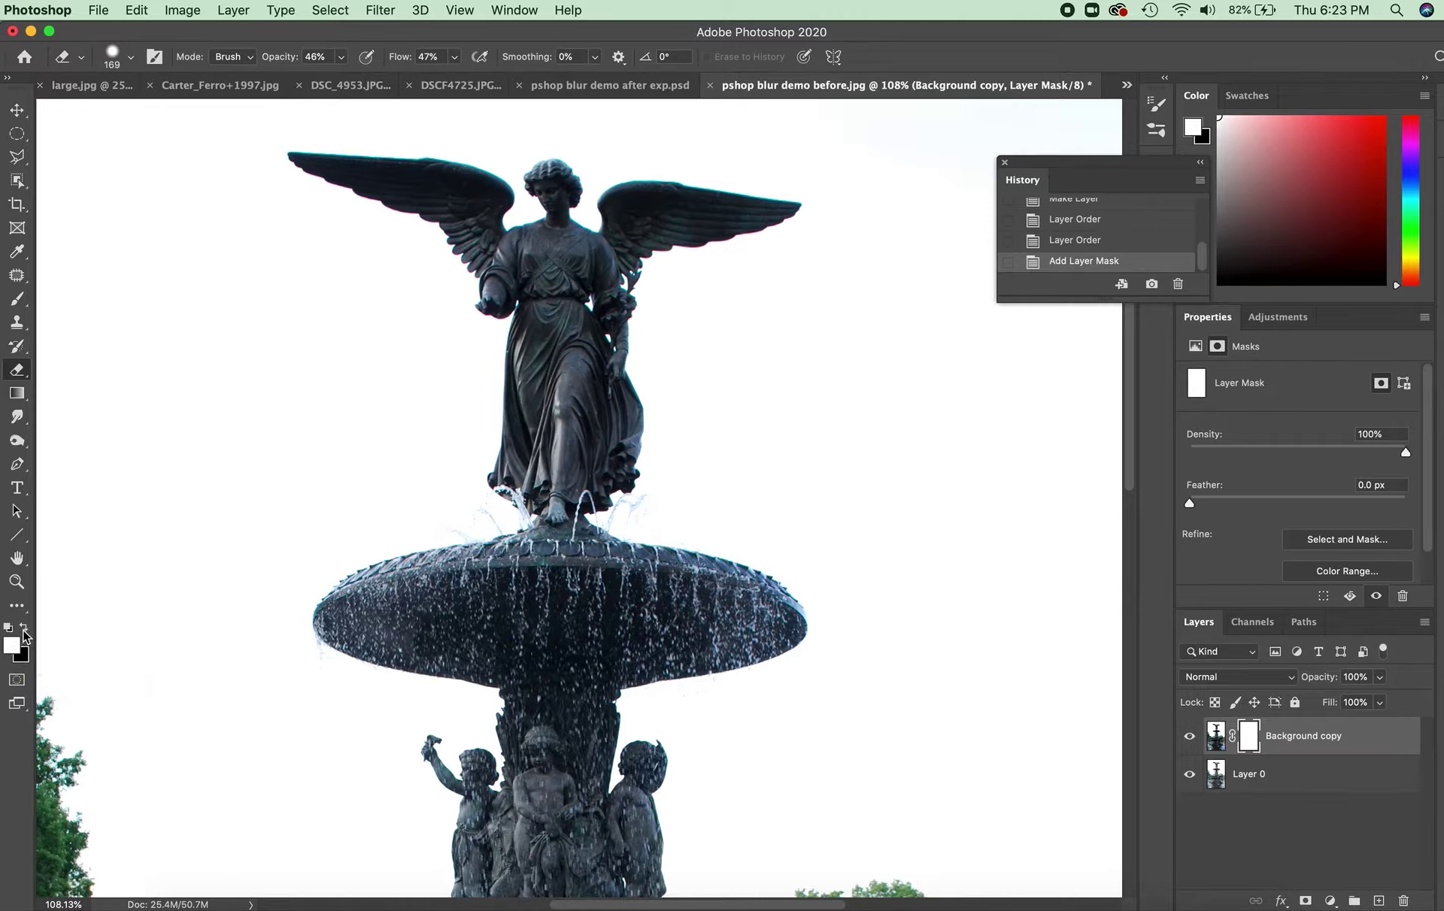
pyautogui.click(24, 629)
pyautogui.click(24, 628)
pyautogui.click(24, 629)
pyautogui.click(20, 299)
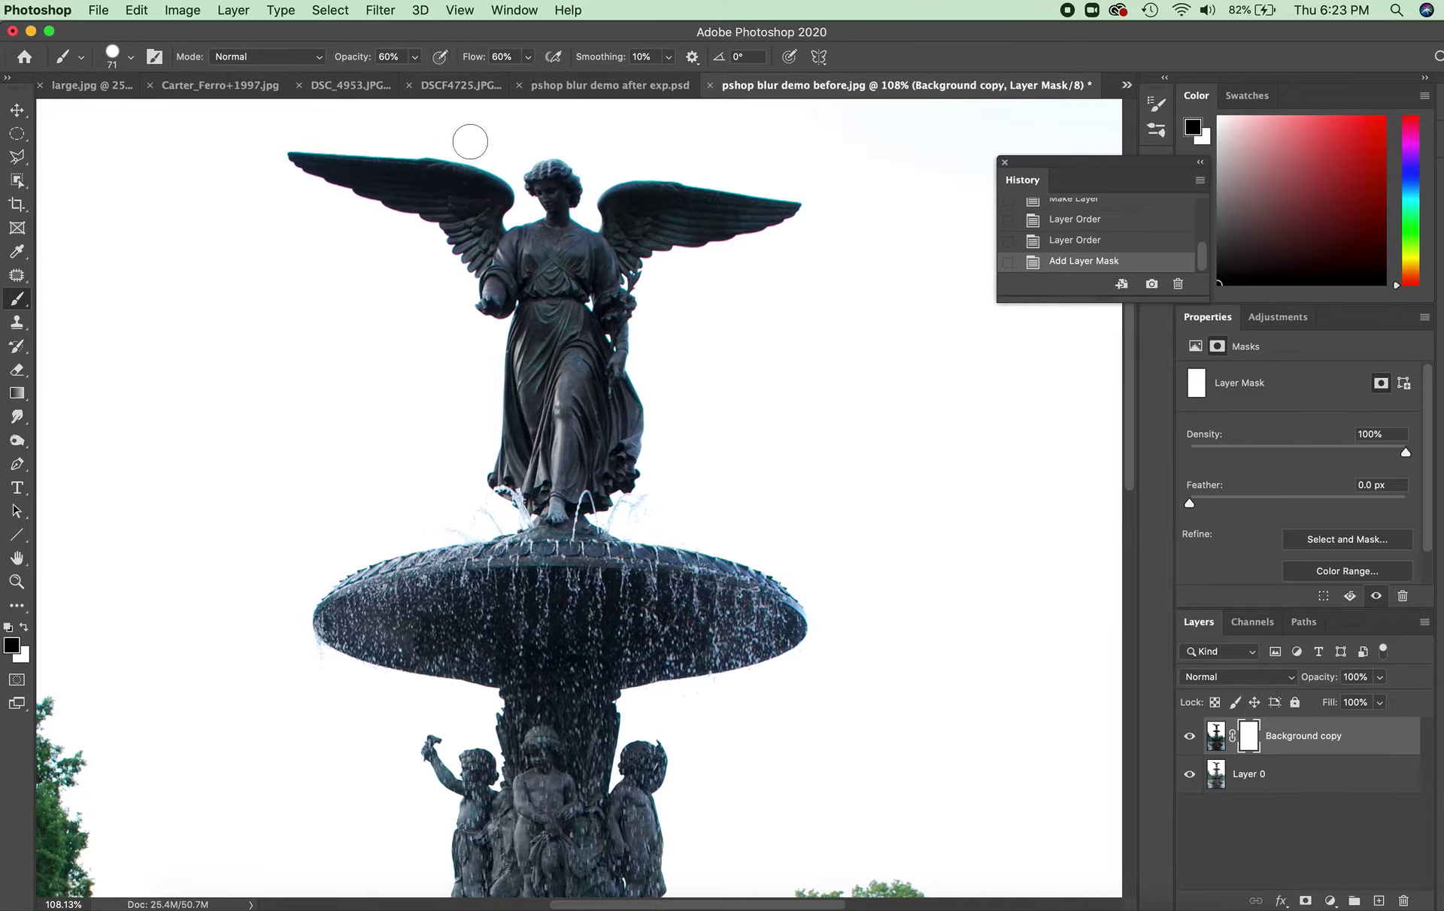
# Step: Try a black mask stroke over the angel's torso at 100% opacity and 100% flow, and undo it
pyautogui.click(414, 57)
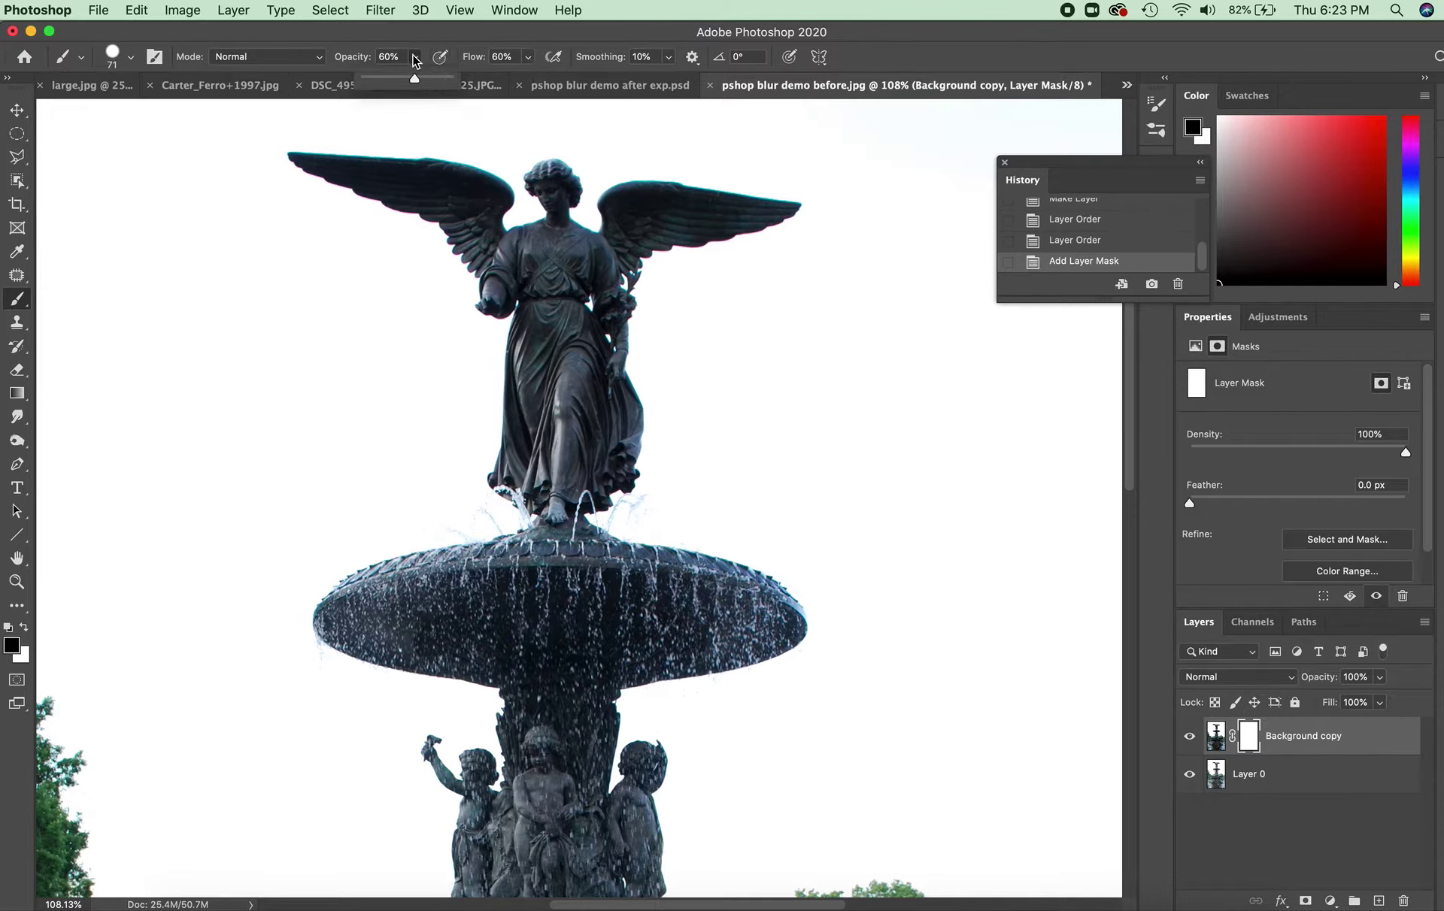
pyautogui.moveTo(415, 82); pyautogui.dragTo(493, 82)
pyautogui.click(527, 58)
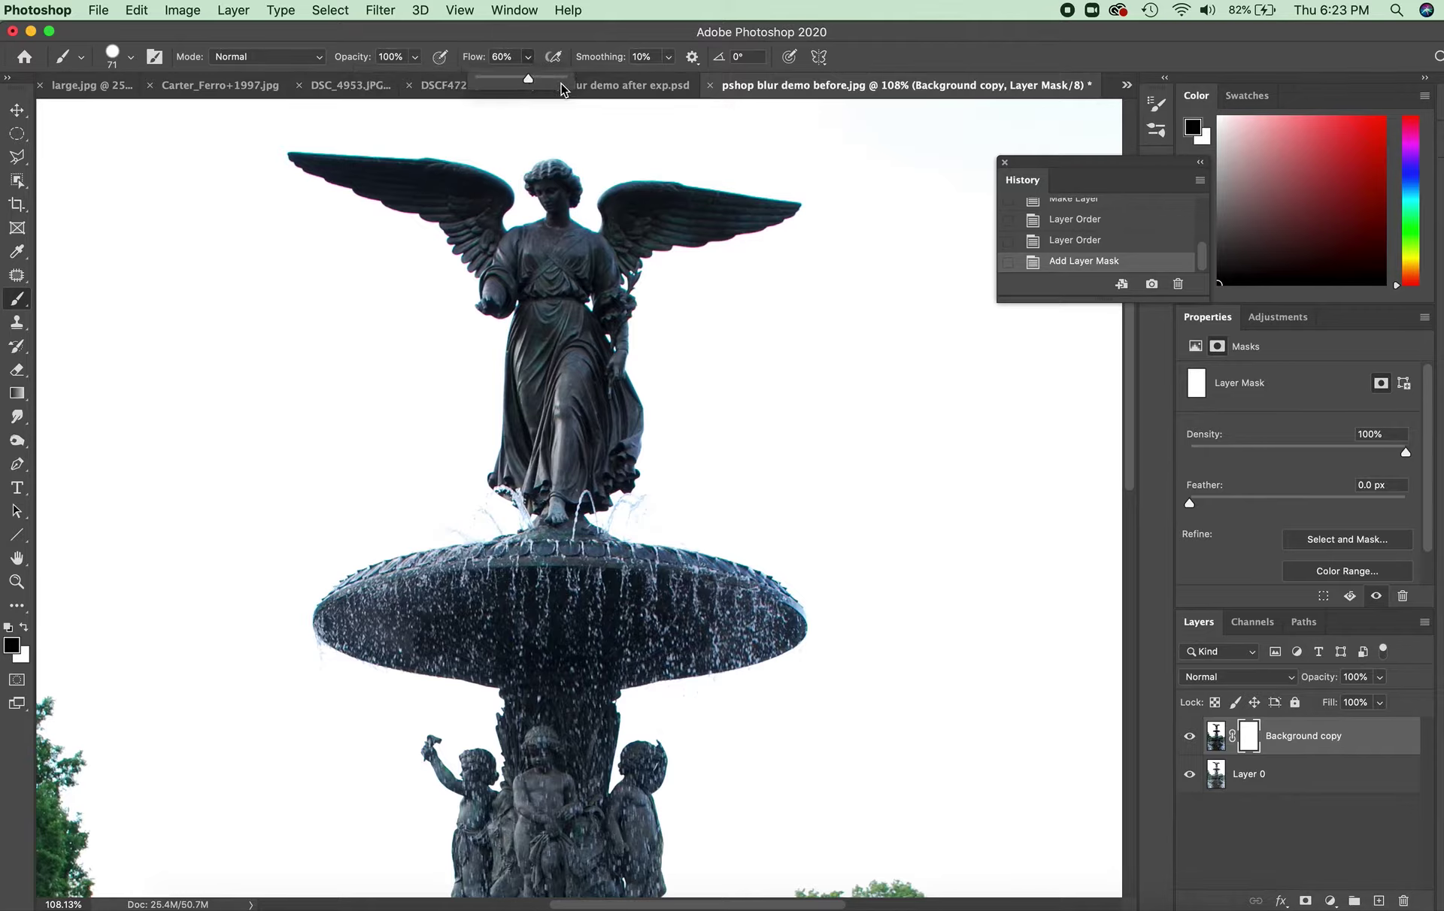
pyautogui.moveTo(530, 80); pyautogui.dragTo(570, 82)
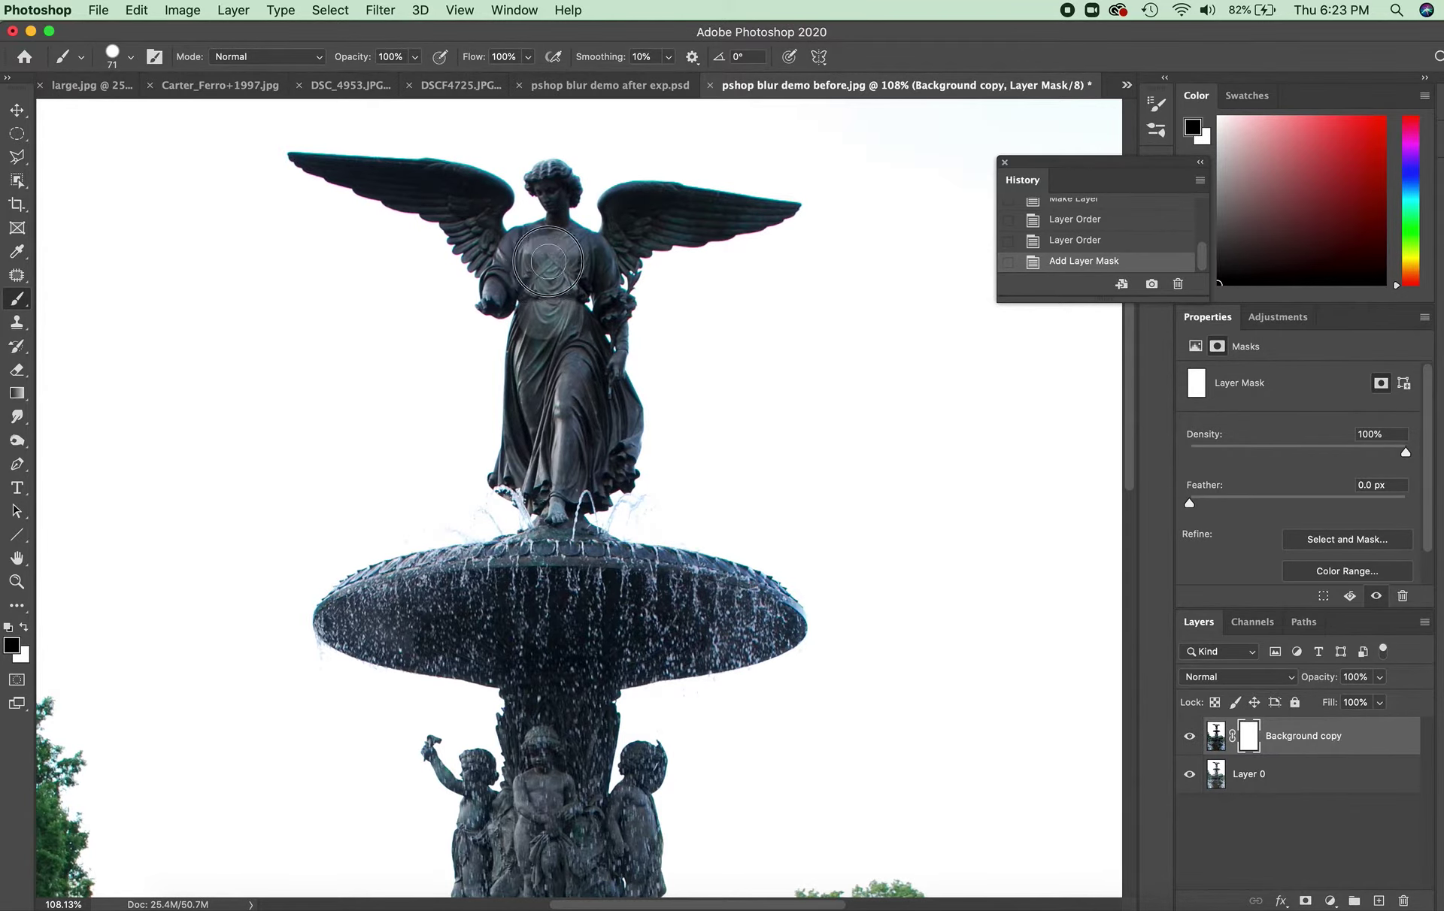
pyautogui.click(548, 286)
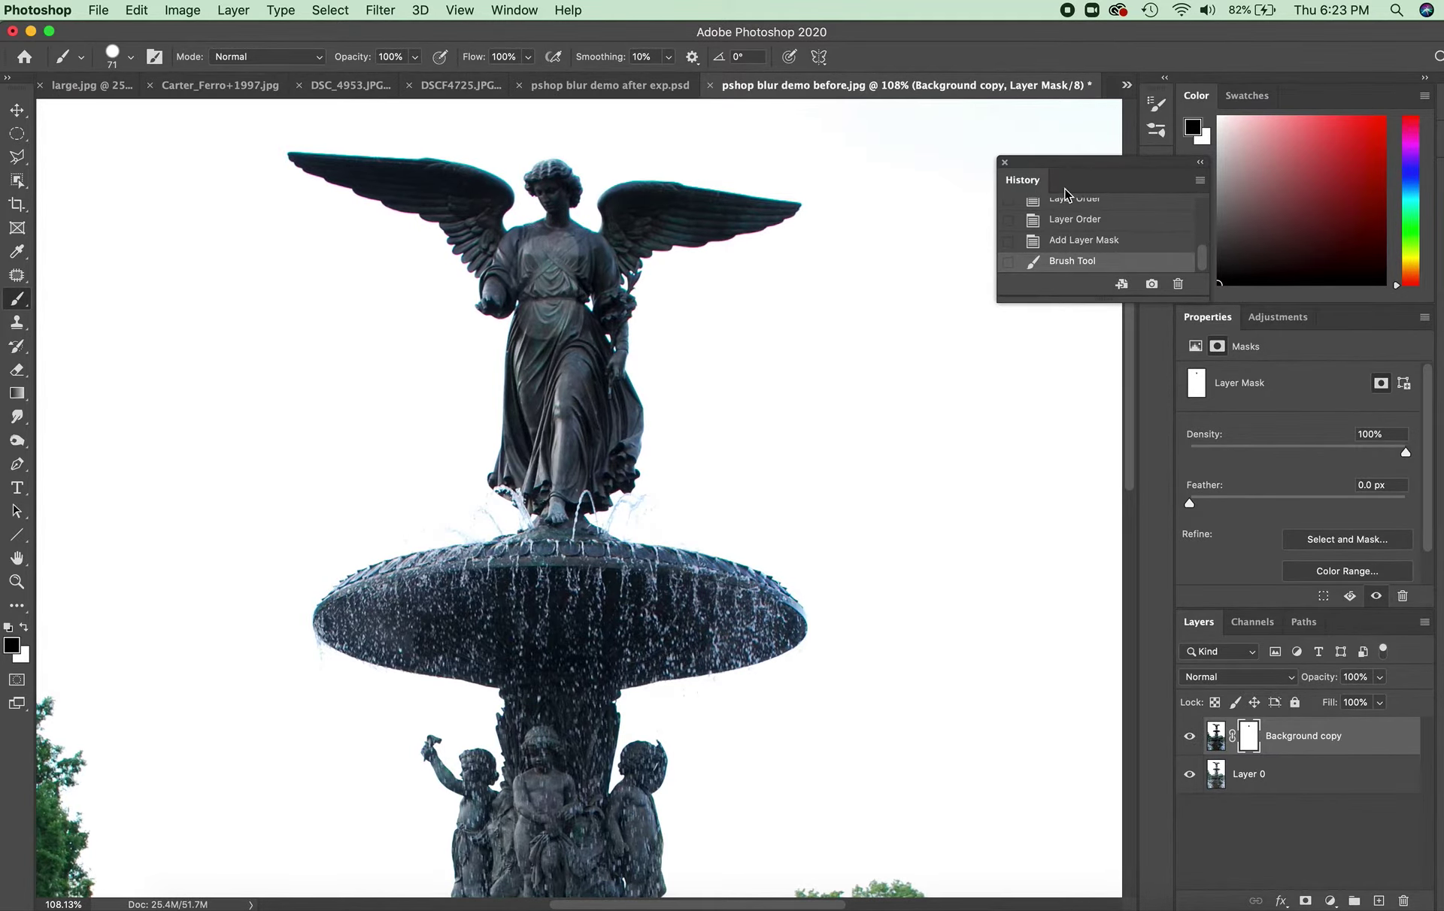
pyautogui.click(1088, 242)
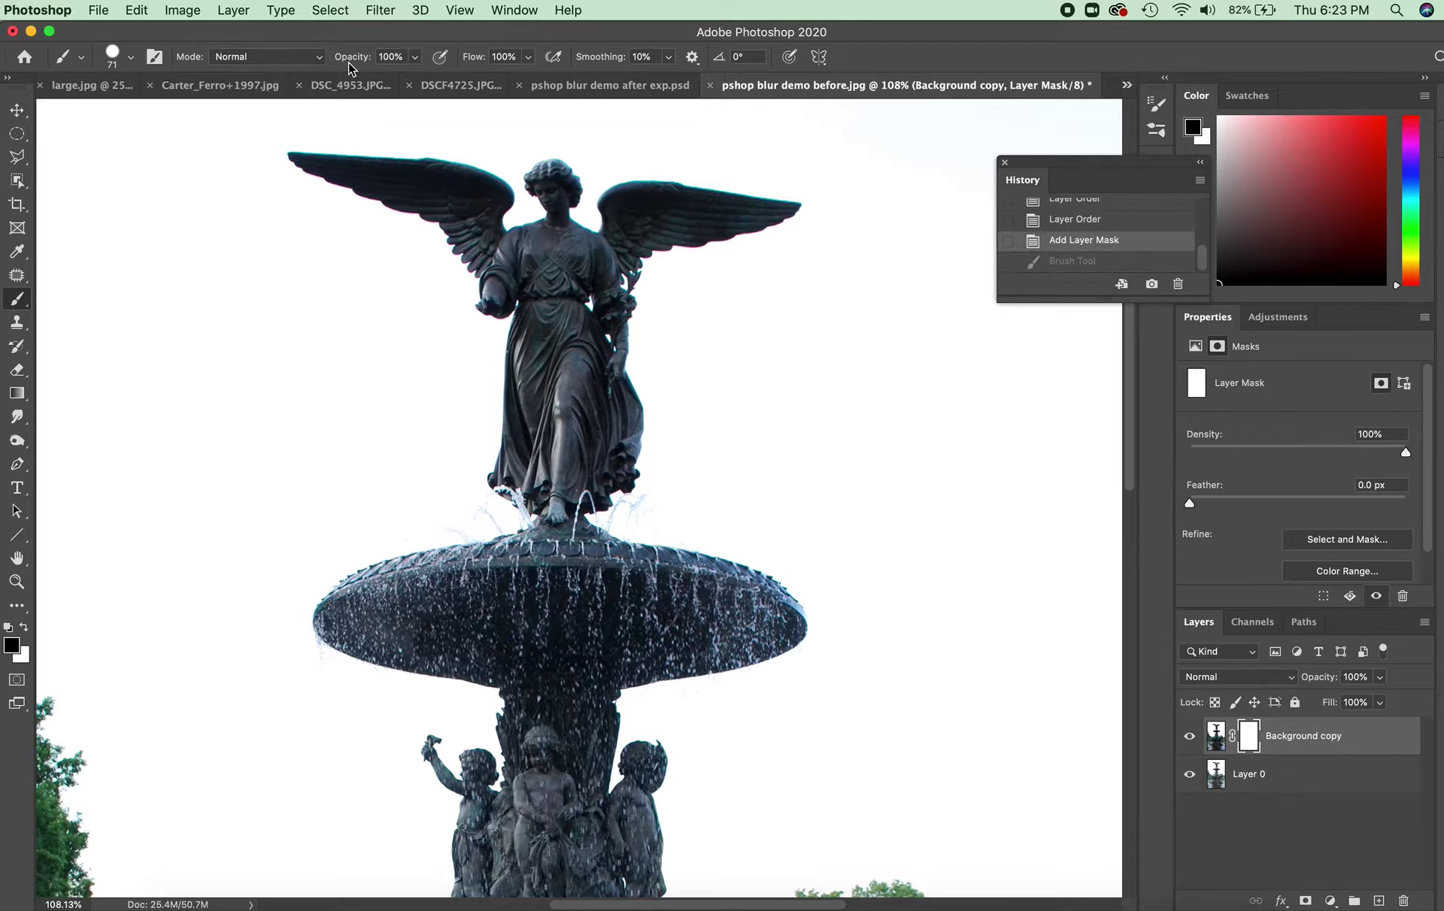
# Step: Try a black mask stroke over the angel's torso at 55% opacity and 63% flow, and undo it
pyautogui.click(413, 60)
pyautogui.click(389, 78)
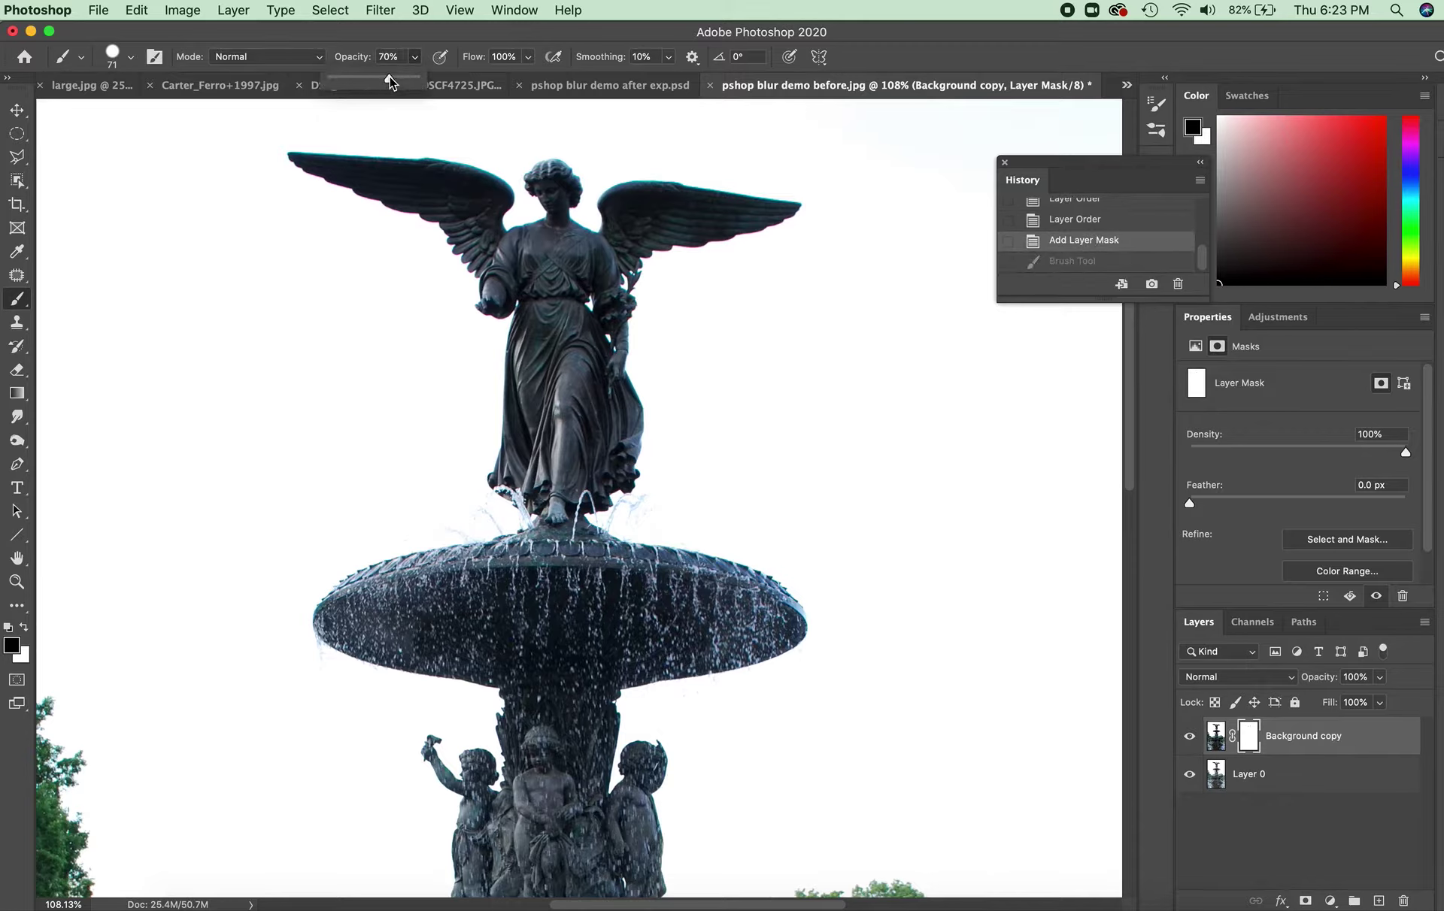
pyautogui.moveTo(382, 81); pyautogui.dragTo(376, 79)
pyautogui.click(528, 58)
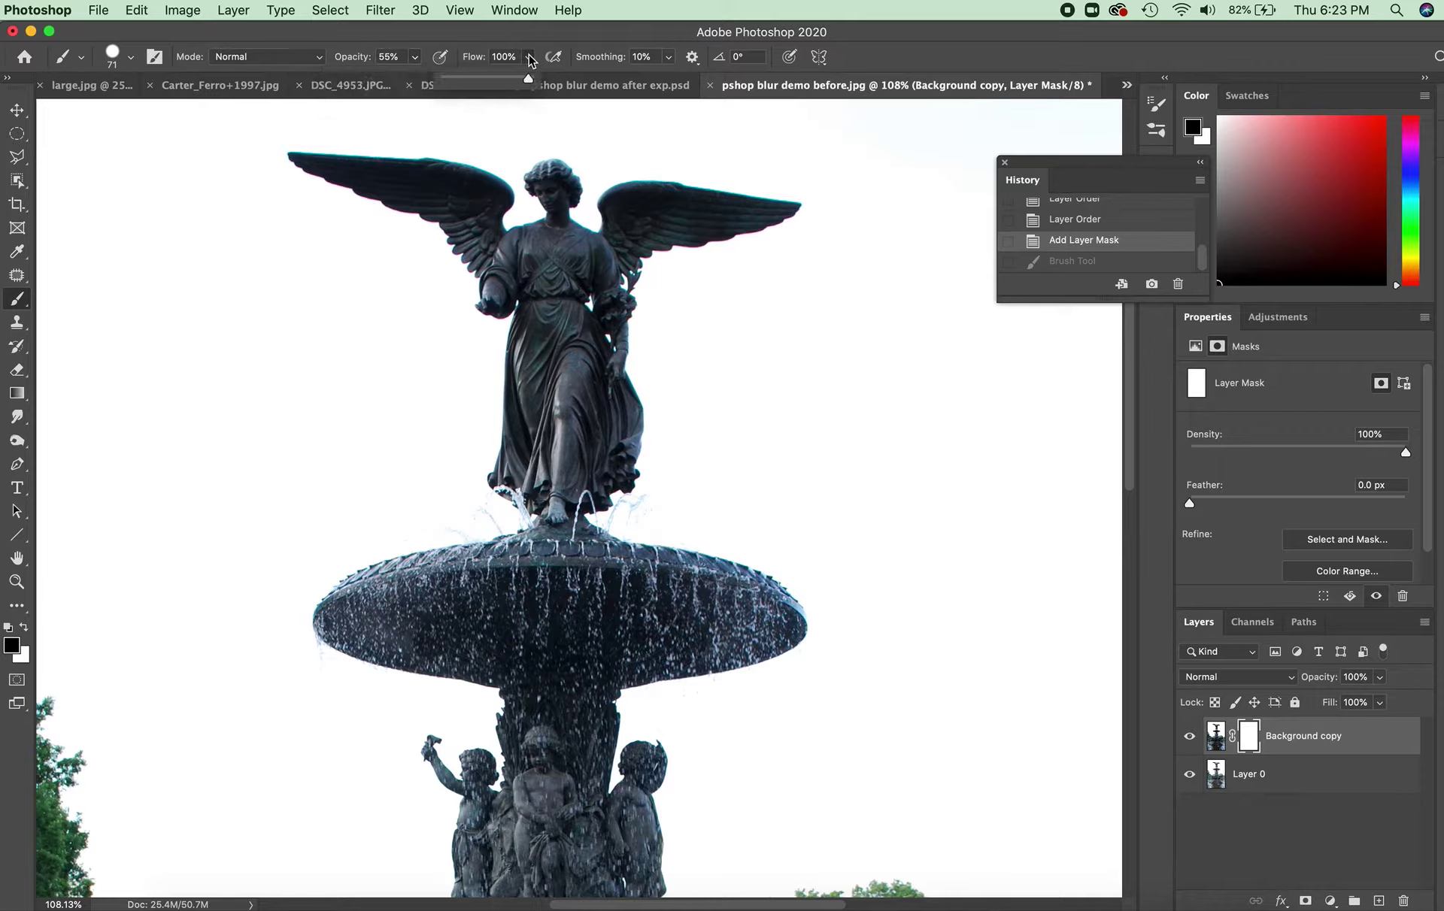
pyautogui.click(497, 80)
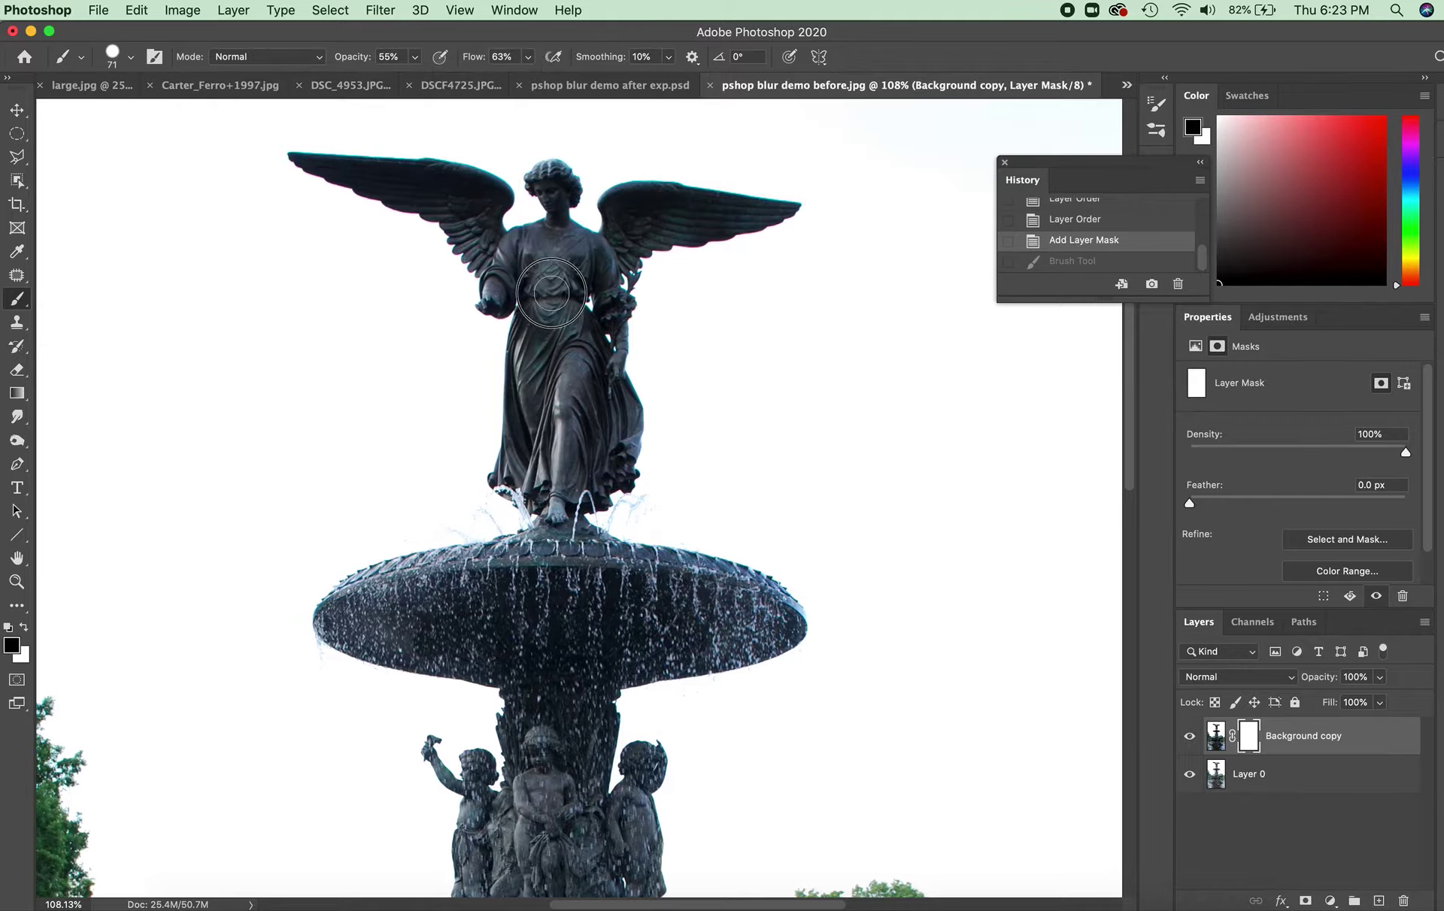
pyautogui.click(569, 238)
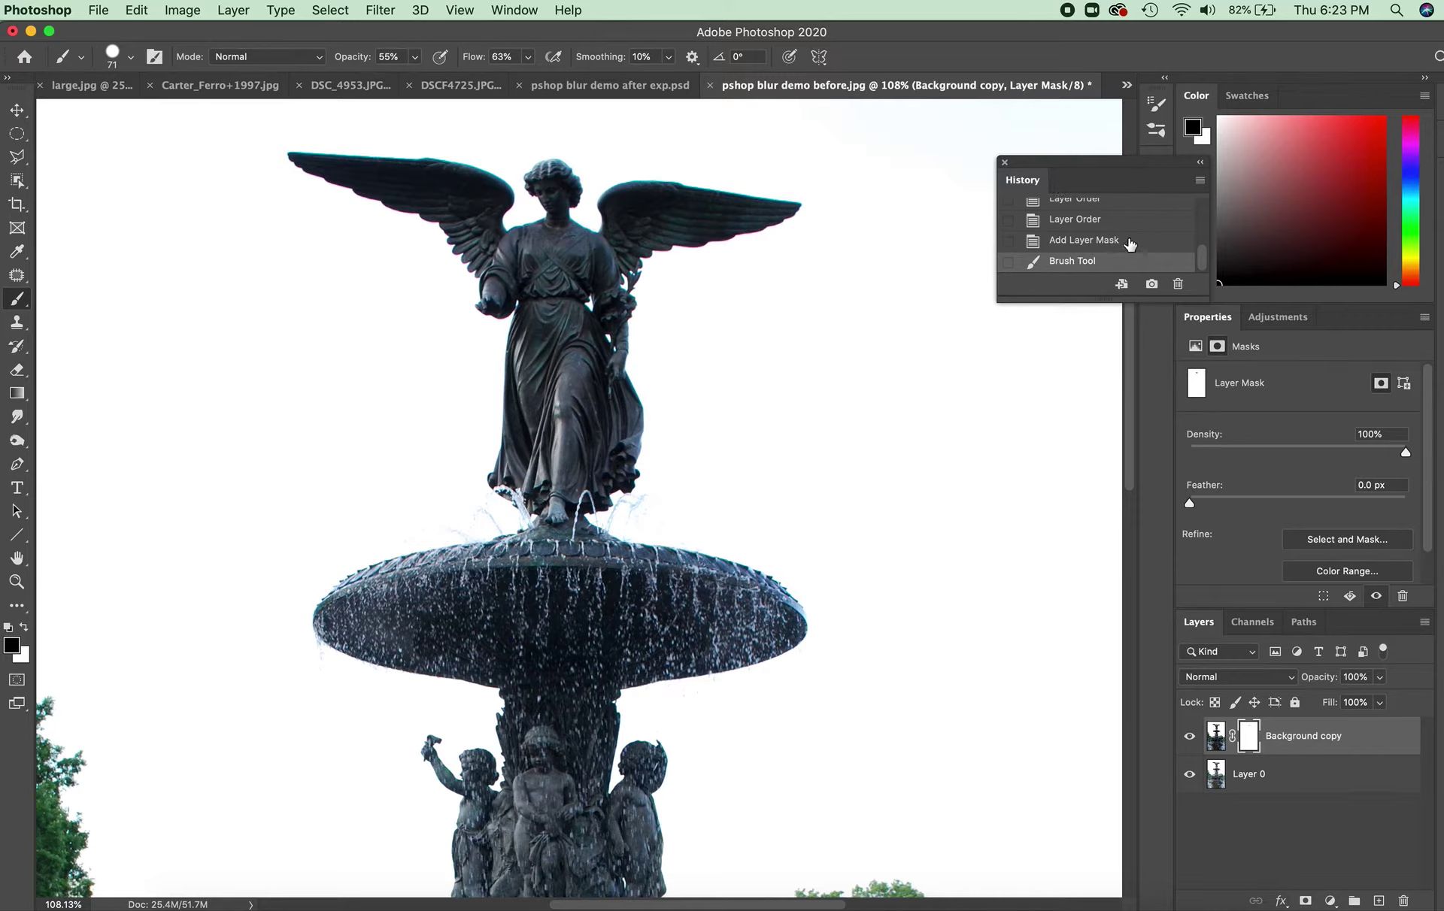
pyautogui.click(1128, 241)
# Step: Set the brush opacity to 89% and its flow to 92%
pyautogui.click(416, 58)
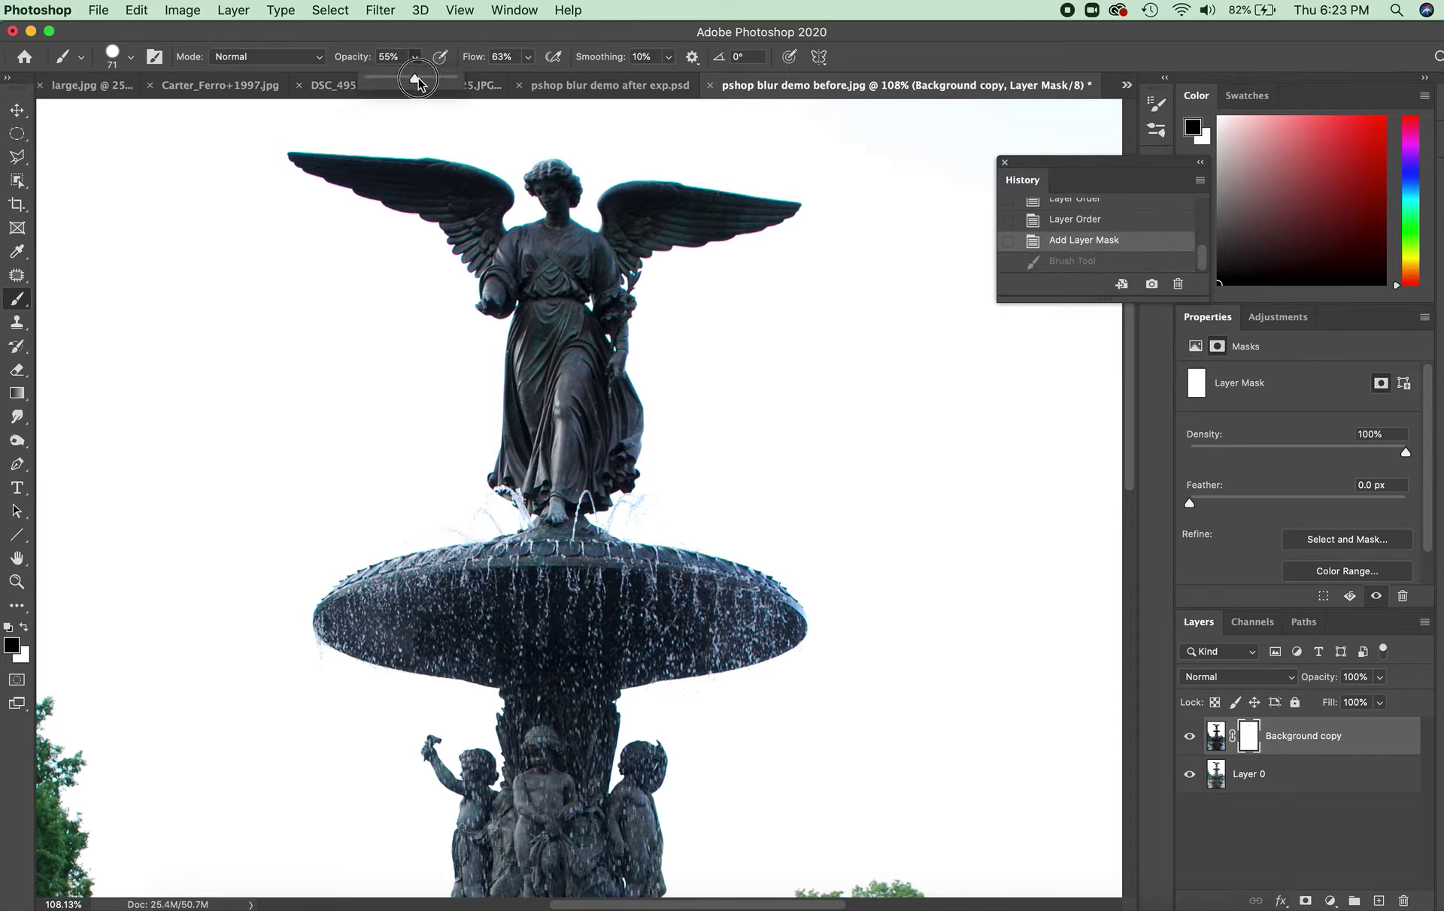
pyautogui.moveTo(415, 81); pyautogui.dragTo(555, 81)
pyautogui.click(529, 57)
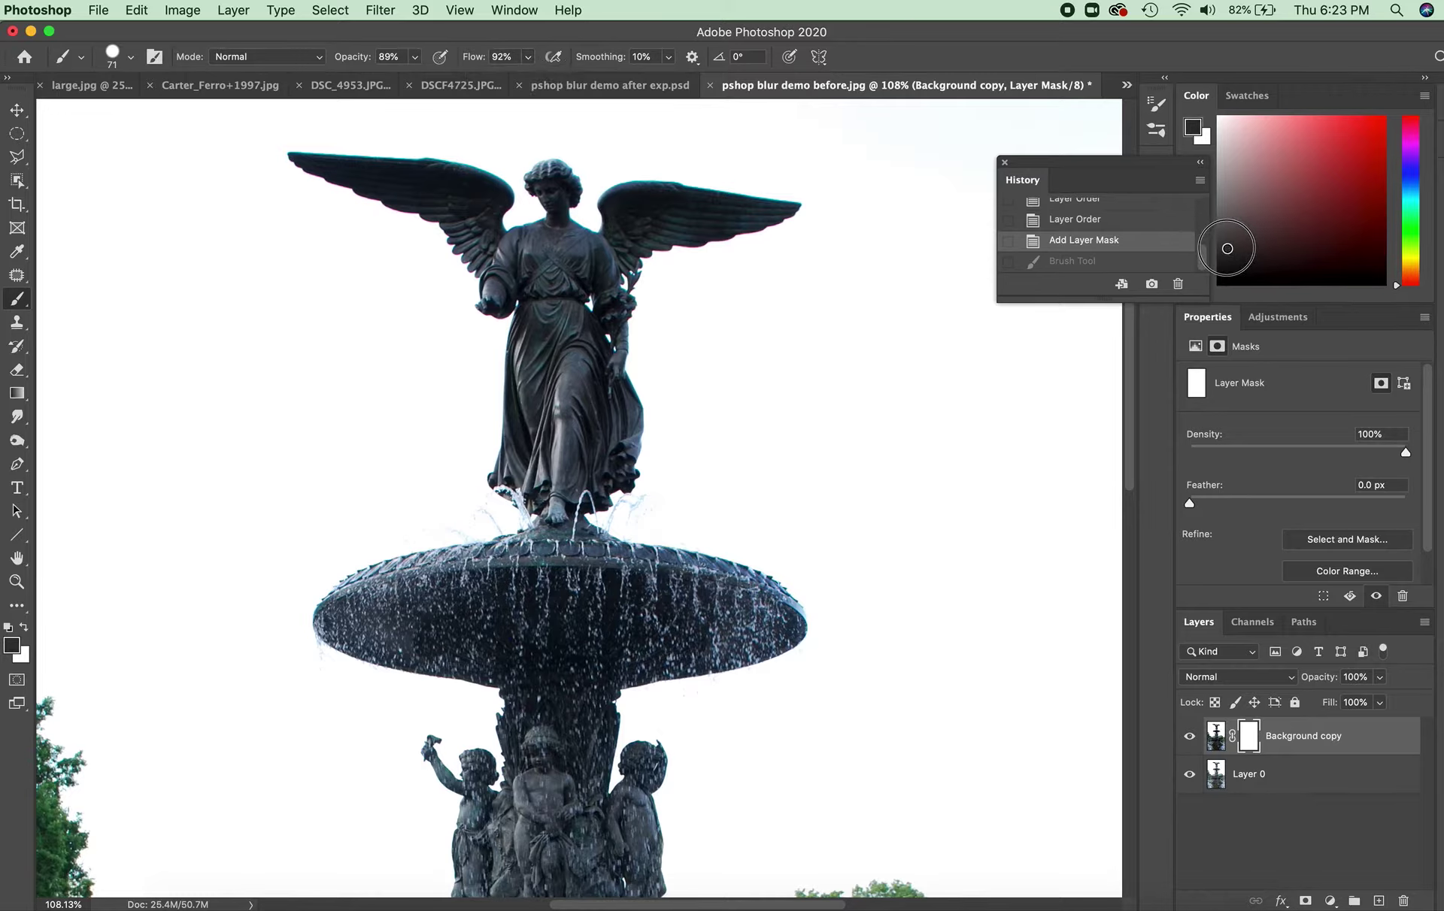
# Step: Choose a neutral medium gray foreground color and paint over the angel's torso on the Background copy mask
pyautogui.moveTo(1222, 224); pyautogui.dragTo(1220, 203)
pyautogui.click(14, 645)
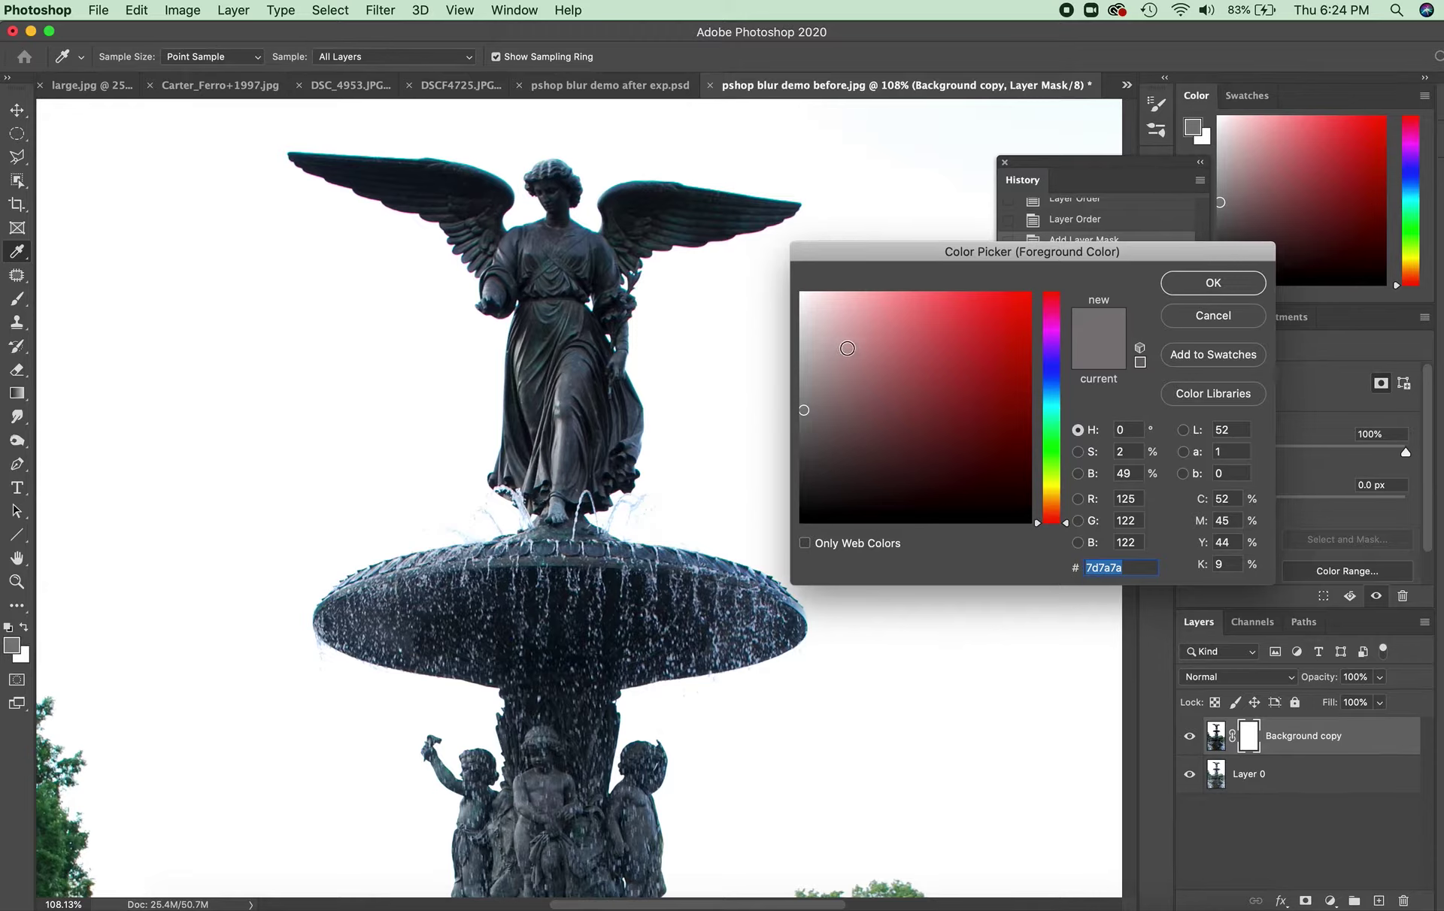
pyautogui.moveTo(803, 382); pyautogui.dragTo(802, 406)
pyautogui.click(1196, 282)
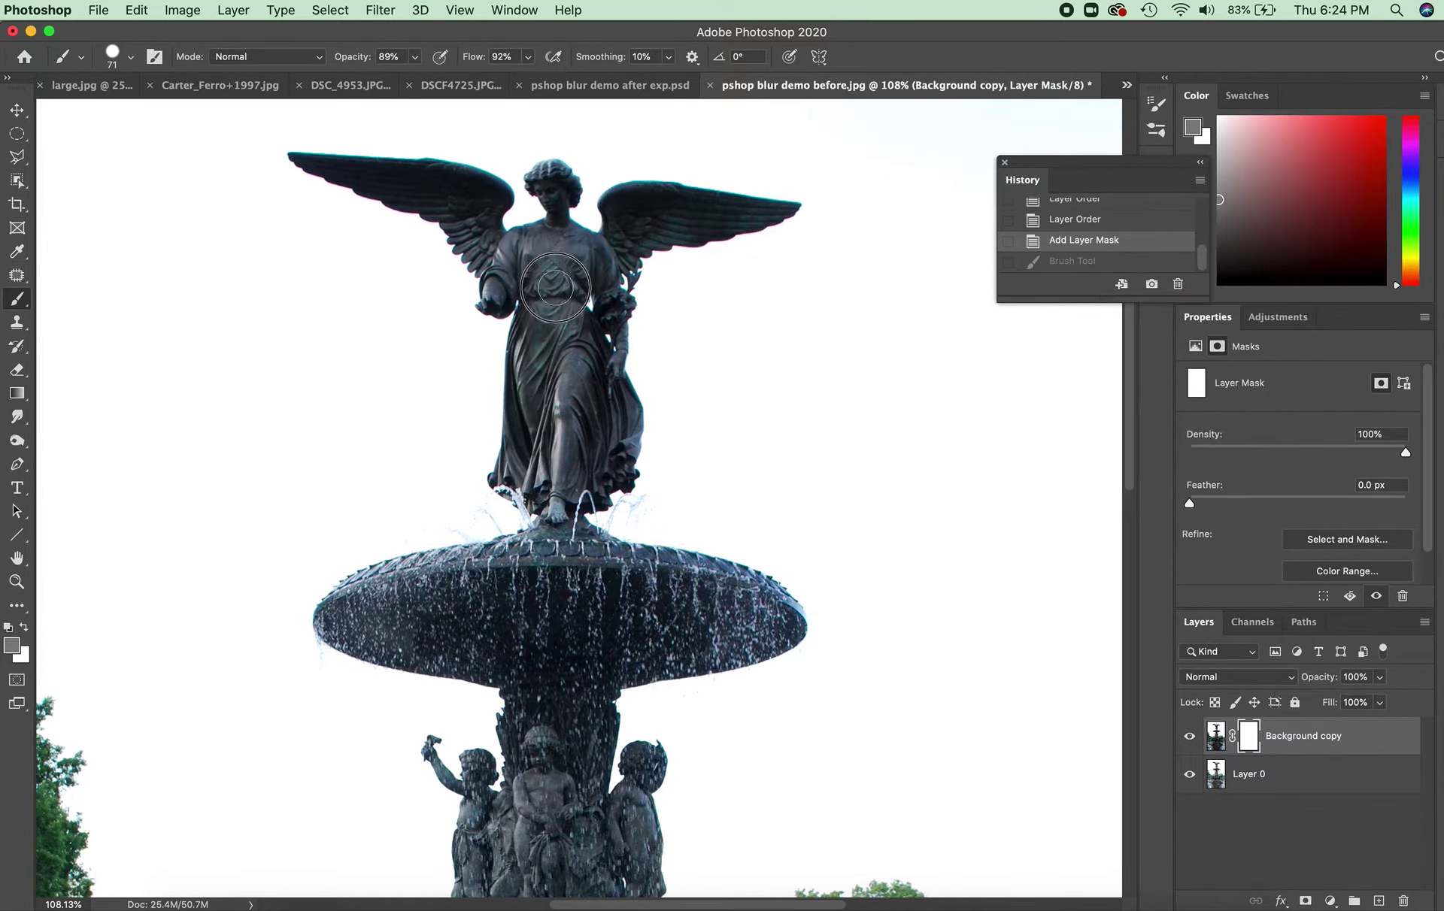
pyautogui.click(557, 293)
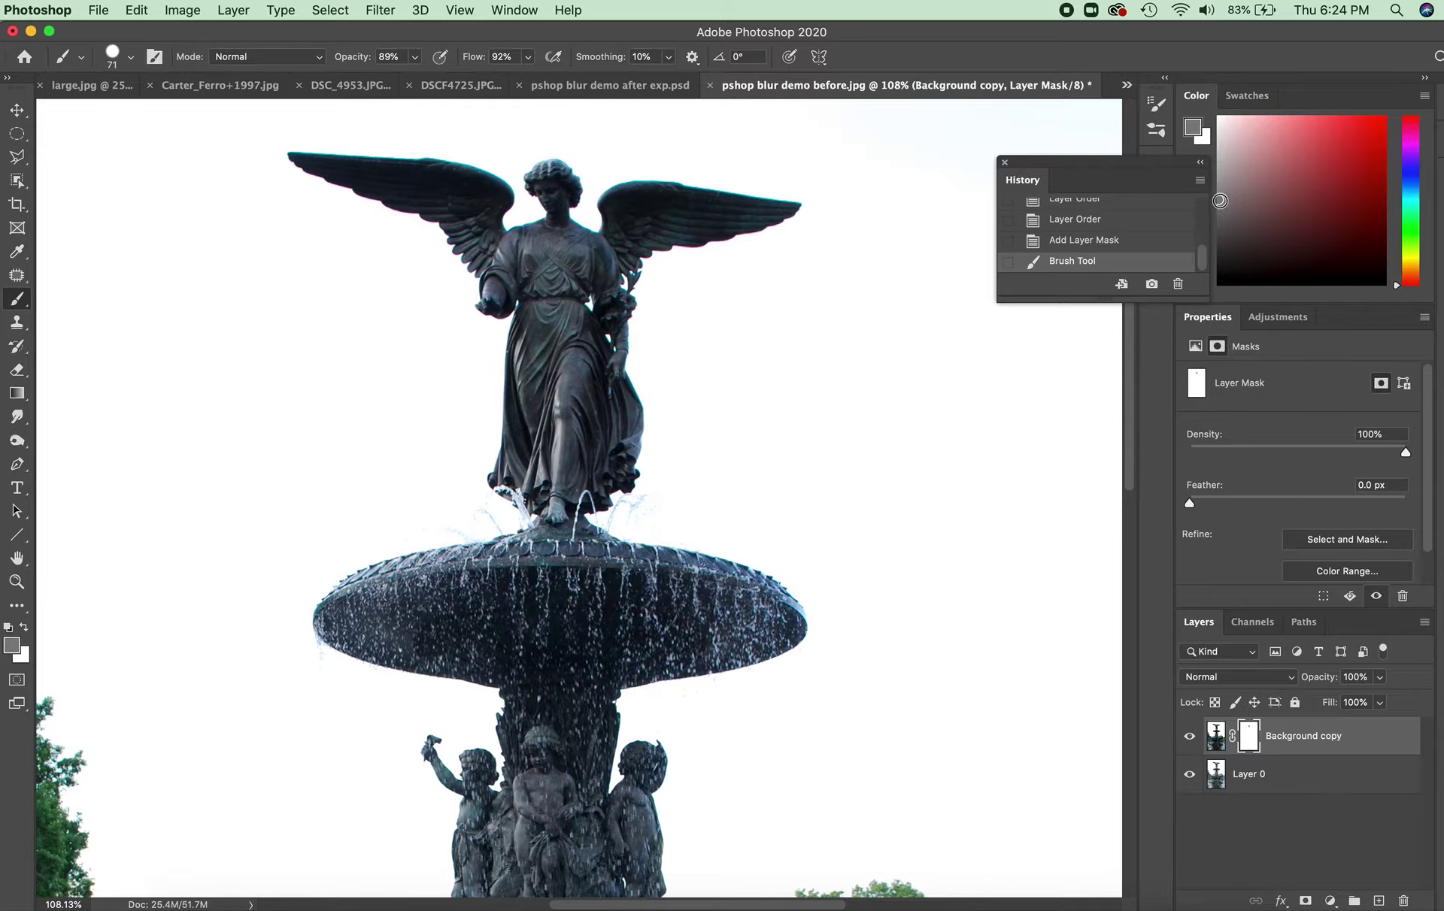
# Step: Paint the mask black across the angel's torso, and paint back over the same area in white
pyautogui.moveTo(1220, 200); pyautogui.dragTo(1207, 293)
pyautogui.moveTo(522, 285)
pyautogui.mouseDown()
pyautogui.moveTo(583, 254)
pyautogui.moveTo(557, 296)
pyautogui.moveTo(533, 298)
pyautogui.moveTo(543, 325)
pyautogui.moveTo(567, 291)
pyautogui.moveTo(554, 362)
pyautogui.moveTo(575, 286)
pyautogui.mouseUp()
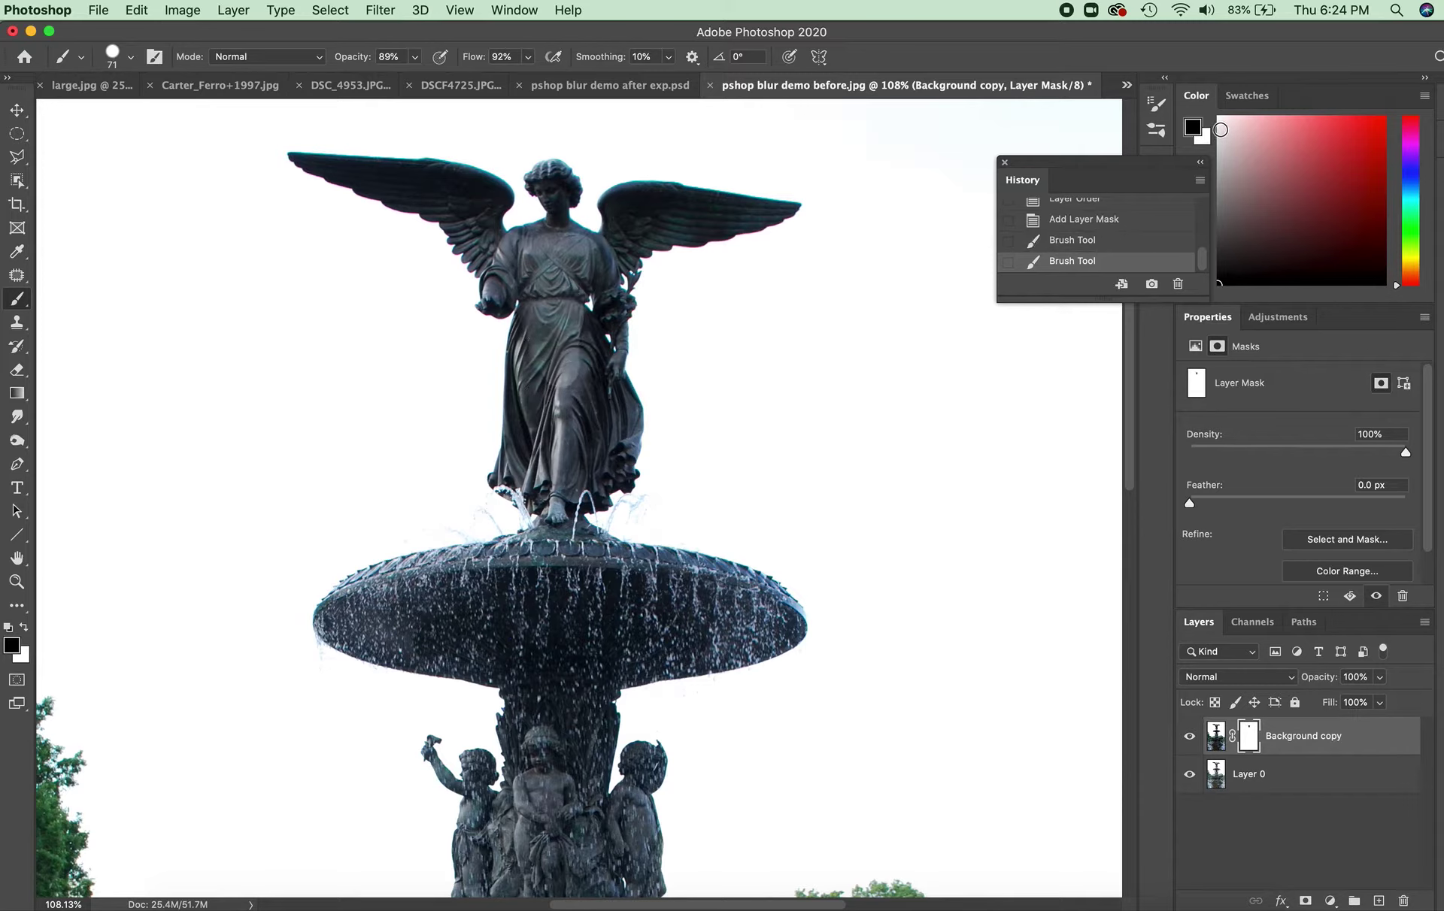
pyautogui.moveTo(1220, 130); pyautogui.dragTo(1219, 118)
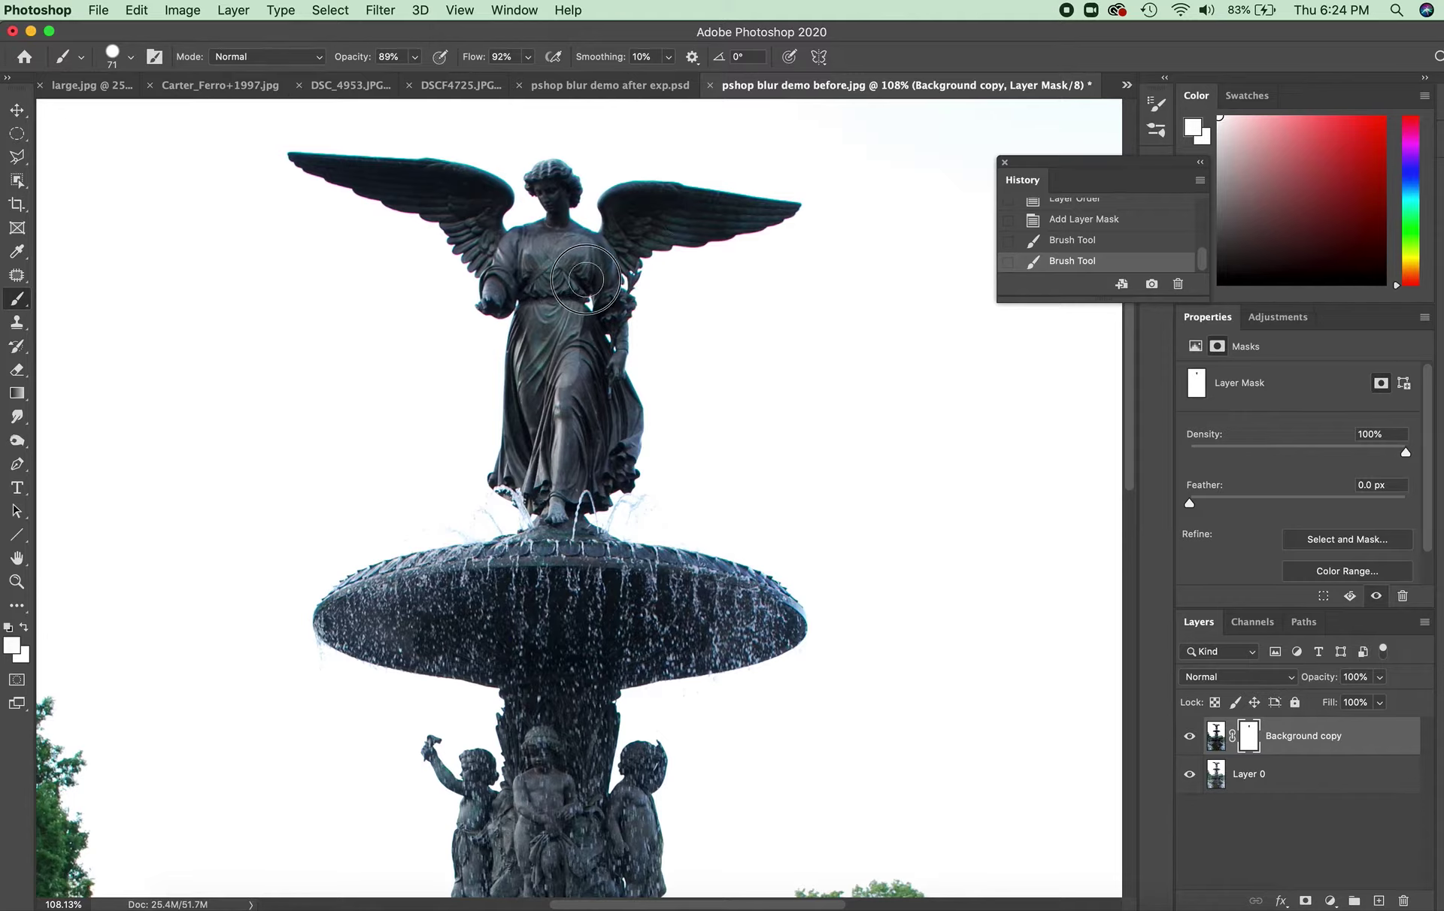
pyautogui.moveTo(566, 391)
pyautogui.mouseDown()
pyautogui.moveTo(534, 304)
pyautogui.moveTo(559, 374)
pyautogui.moveTo(571, 377)
pyautogui.moveTo(590, 327)
pyautogui.mouseUp()
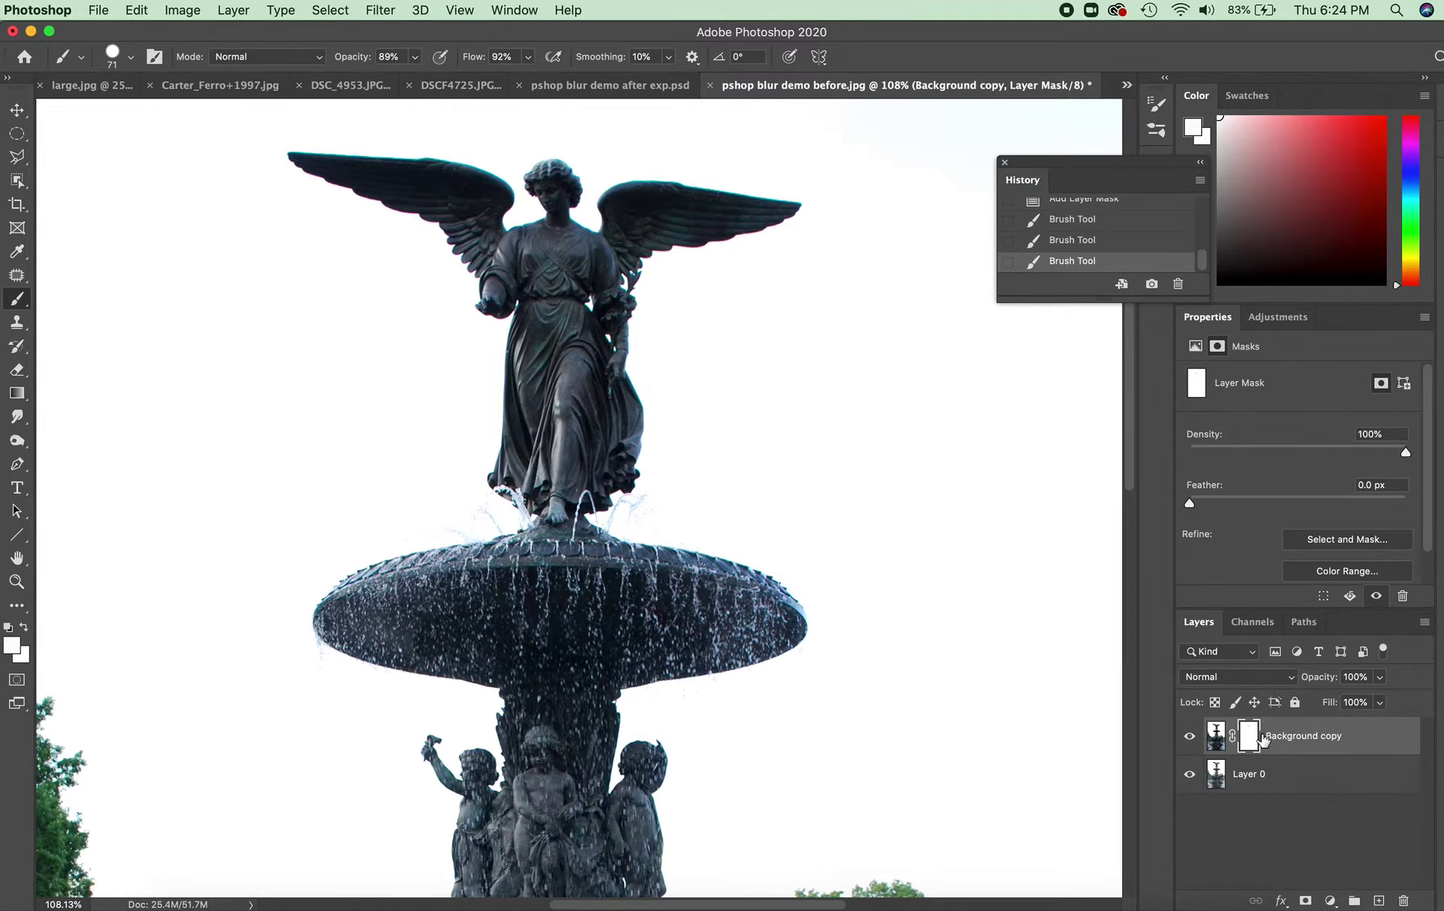
# Step: Display the Background copy mask on its own, paint over the gray marks in white and add broad black strokes across the statue area
pyautogui.keyDown('alt'); pyautogui.click(1252, 743); pyautogui.keyUp('alt')
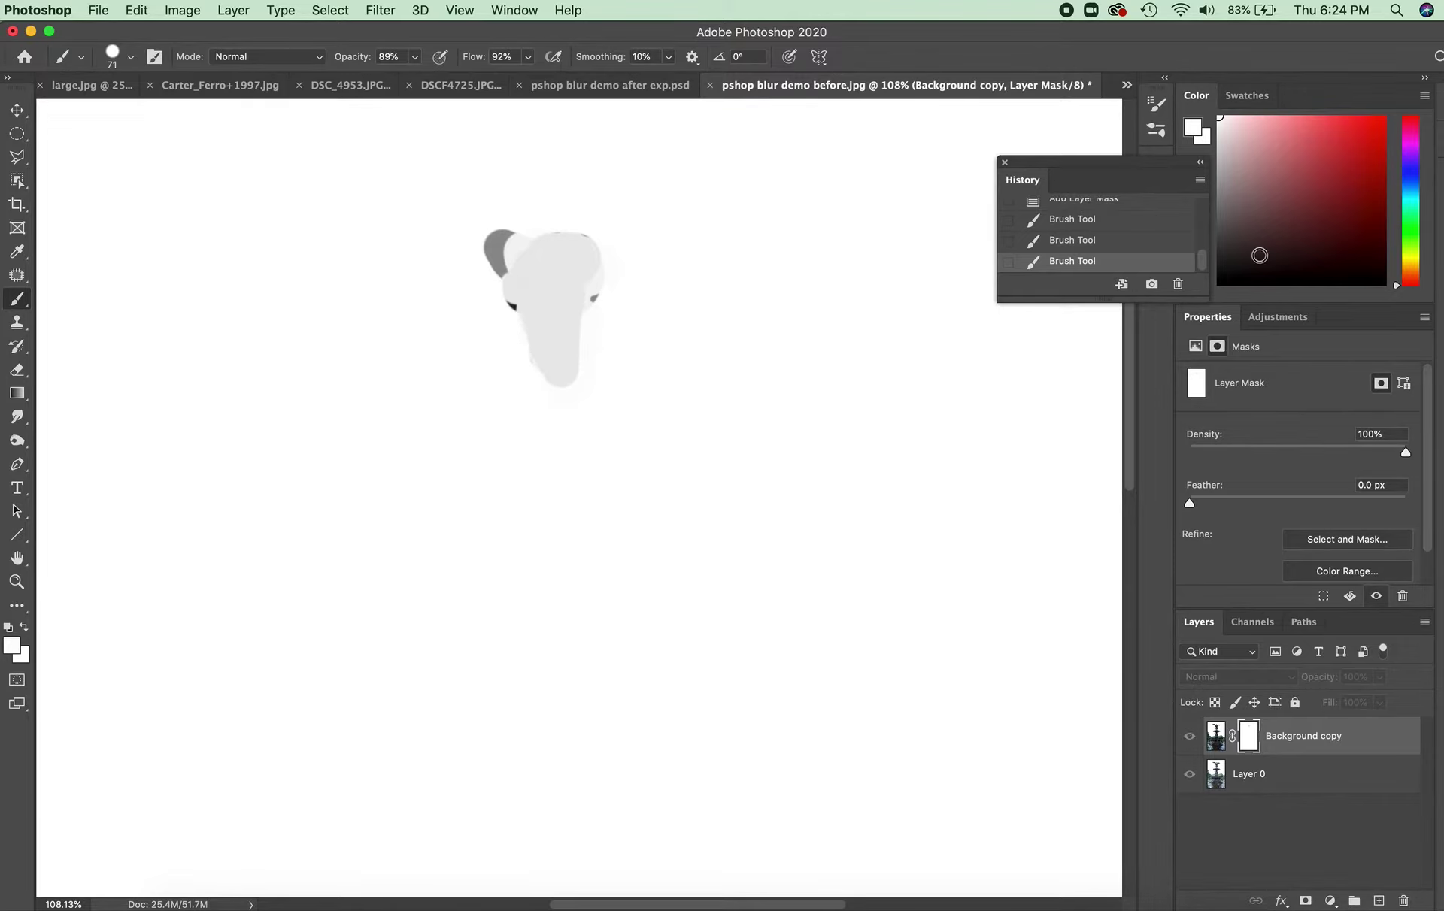
pyautogui.moveTo(513, 301)
pyautogui.mouseDown()
pyautogui.moveTo(528, 248)
pyautogui.moveTo(571, 341)
pyautogui.moveTo(541, 292)
pyautogui.moveTo(541, 338)
pyautogui.moveTo(510, 350)
pyautogui.moveTo(585, 245)
pyautogui.moveTo(542, 257)
pyautogui.moveTo(537, 436)
pyautogui.moveTo(594, 267)
pyautogui.moveTo(582, 325)
pyautogui.mouseUp()
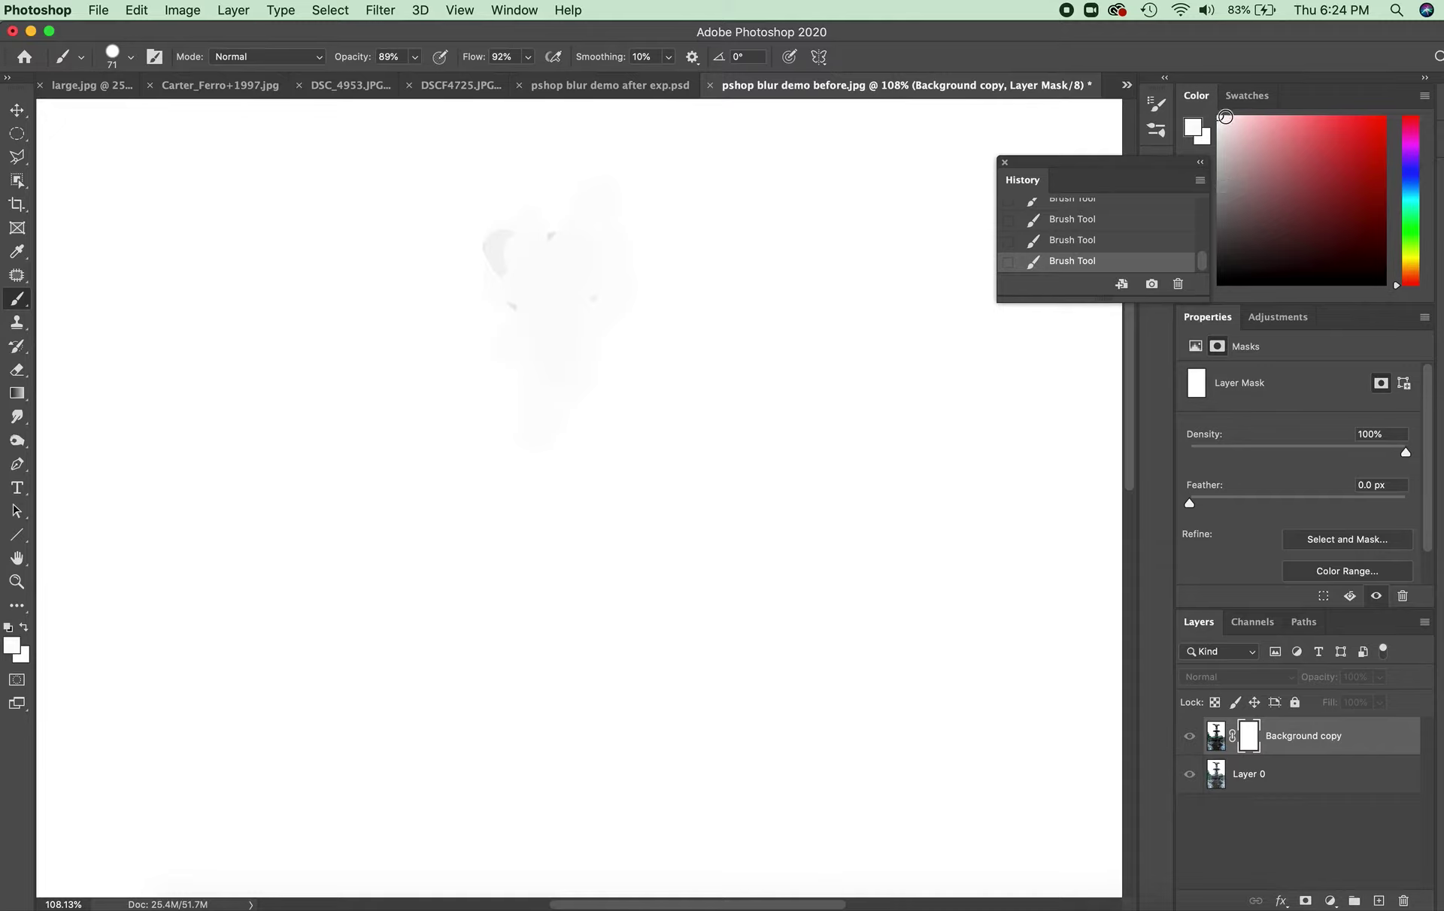
pyautogui.moveTo(1225, 116); pyautogui.dragTo(1223, 275)
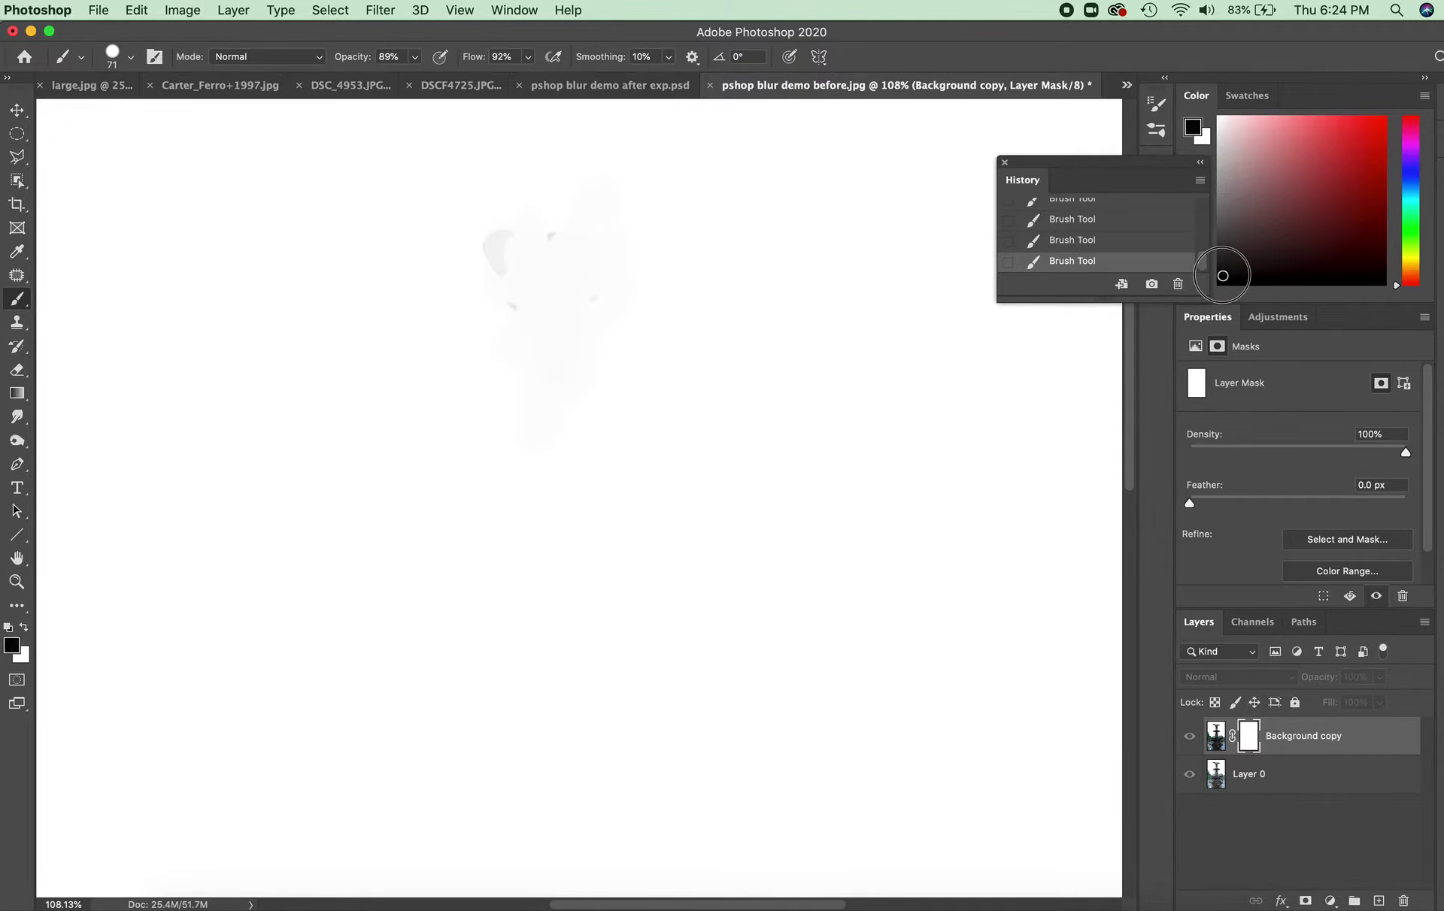
pyautogui.moveTo(377, 576)
pyautogui.mouseDown()
pyautogui.moveTo(648, 293)
pyautogui.moveTo(659, 260)
pyautogui.moveTo(589, 428)
pyautogui.moveTo(503, 467)
pyautogui.moveTo(454, 219)
pyautogui.moveTo(564, 299)
pyautogui.moveTo(526, 290)
pyautogui.mouseUp()
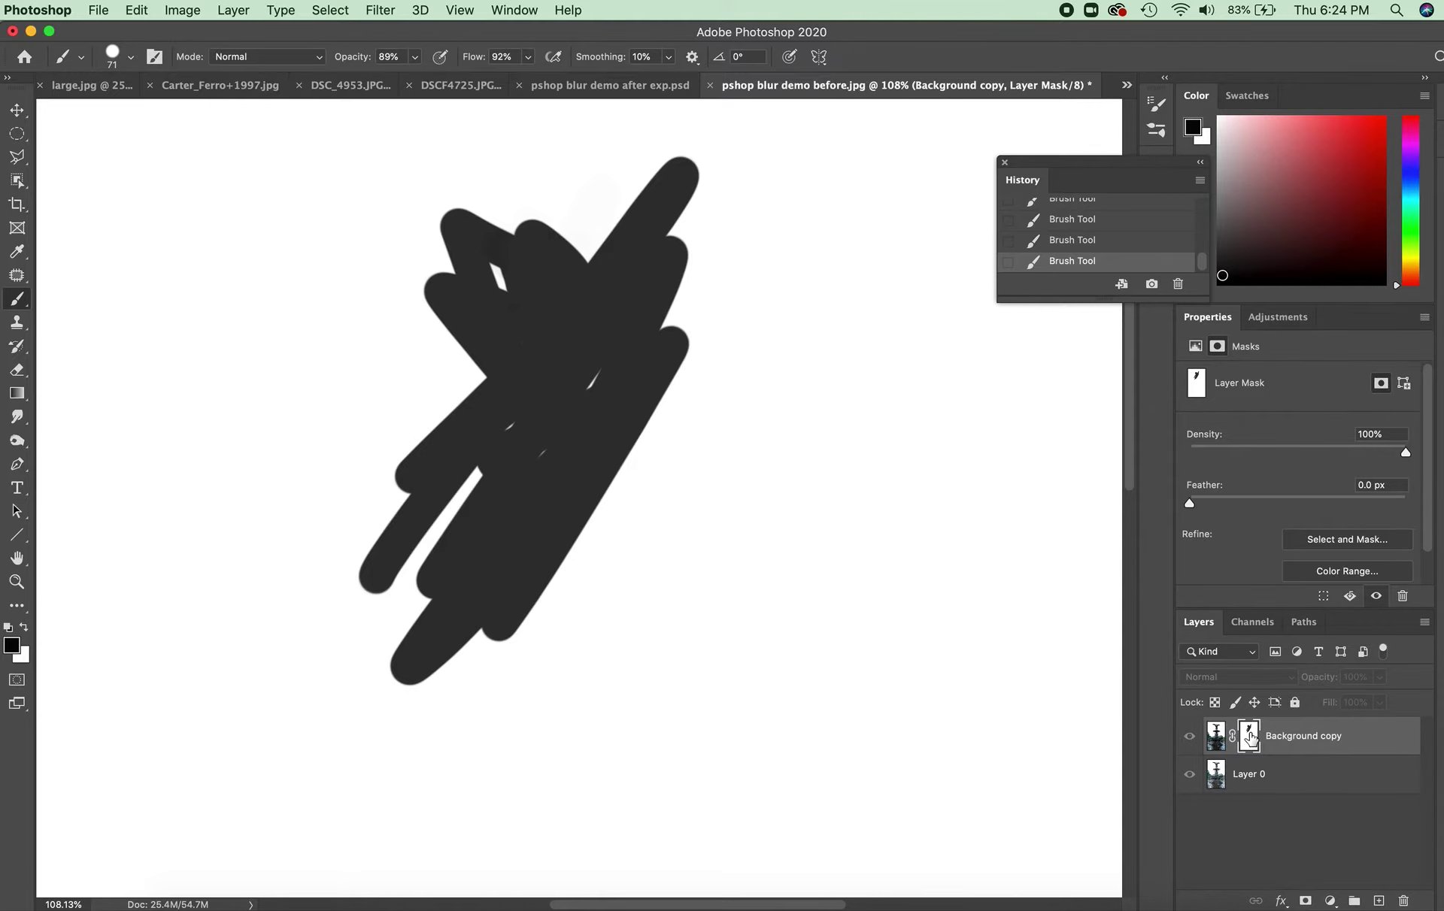
# Step: Return from the mask display to the photo and revert the history to the state right after the layer mask was added
pyautogui.keyDown('alt'); pyautogui.click(1250, 737); pyautogui.keyUp('alt')
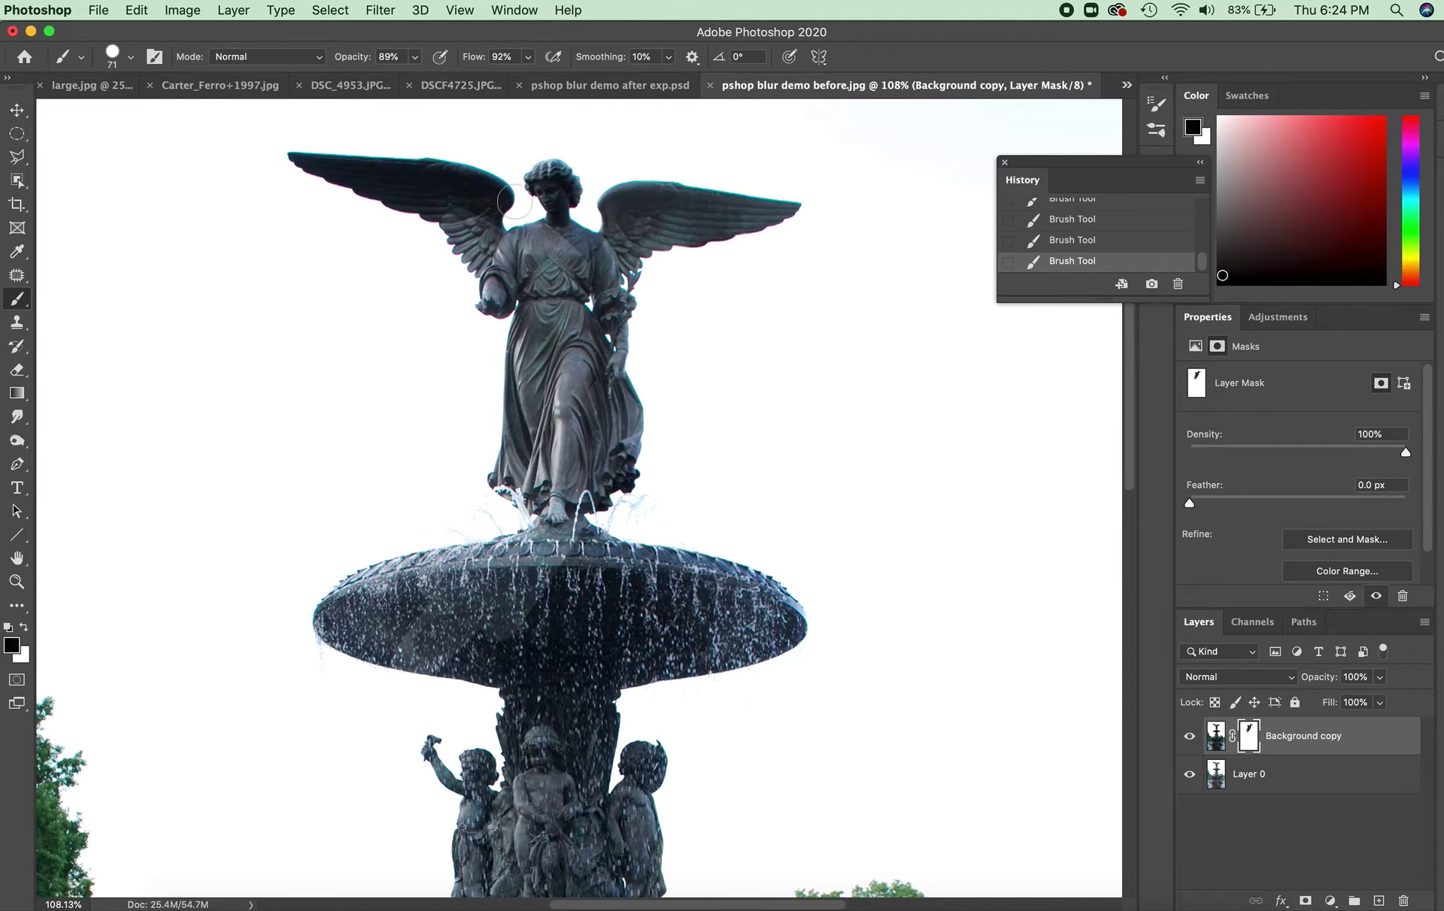
pyautogui.moveTo(409, 194); pyautogui.dragTo(475, 210)
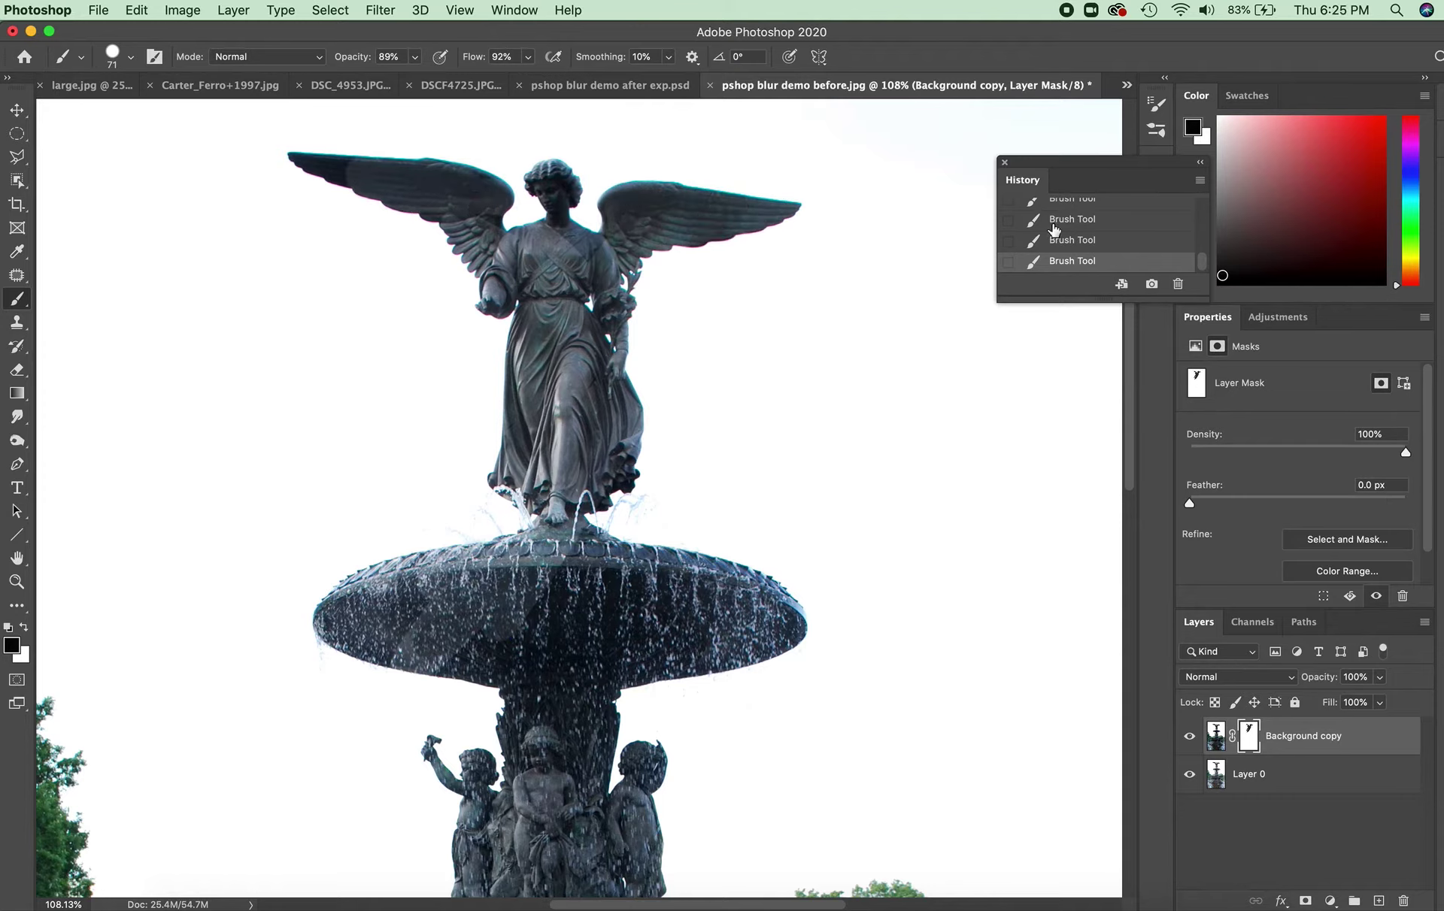
pyautogui.scroll(5, 1053, 230)
pyautogui.click(1073, 216)
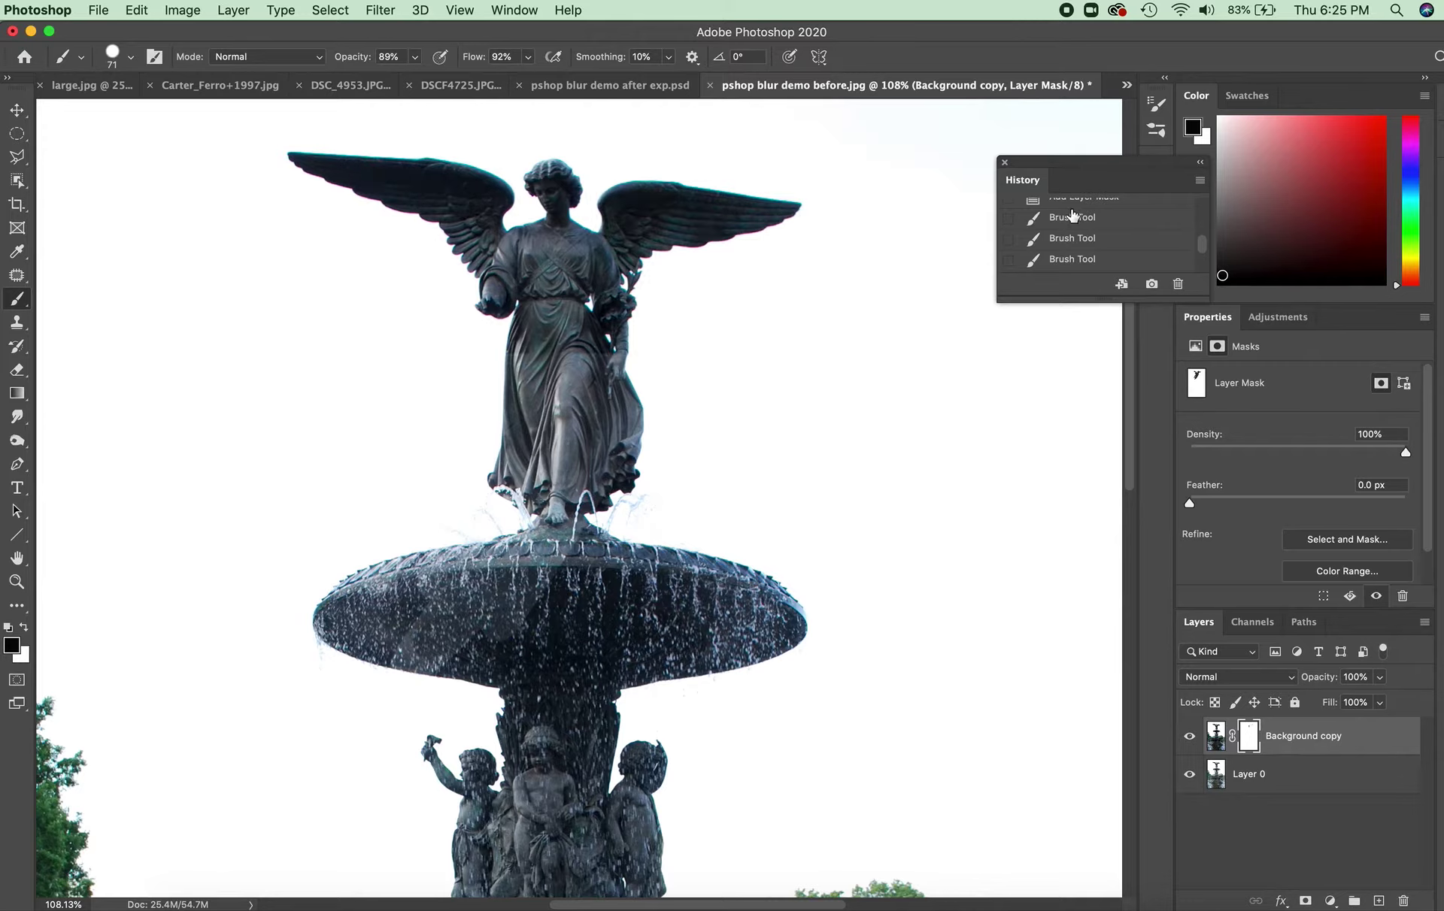
pyautogui.scroll(1, 1071, 212)
pyautogui.click(1070, 208)
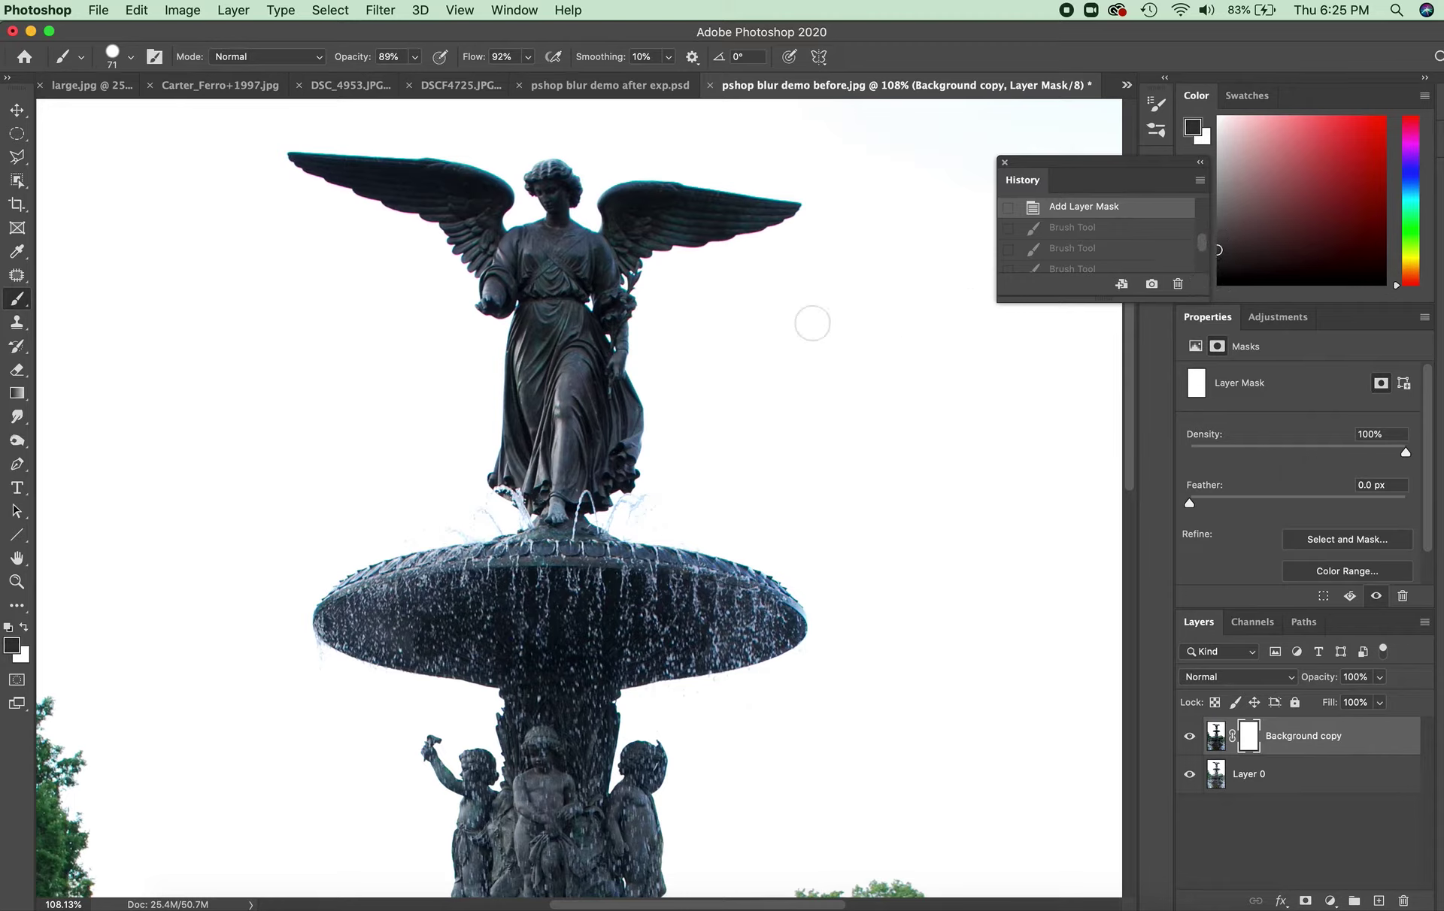
# Step: Paint dark gray over the angel's head and wings on the Background copy mask, and step the history back to an earlier stroke
pyautogui.moveTo(551, 192)
pyautogui.mouseDown()
pyautogui.moveTo(546, 277)
pyautogui.moveTo(567, 333)
pyautogui.moveTo(545, 325)
pyautogui.moveTo(525, 260)
pyautogui.moveTo(549, 256)
pyautogui.moveTo(538, 394)
pyautogui.moveTo(562, 359)
pyautogui.moveTo(543, 446)
pyautogui.moveTo(576, 283)
pyautogui.moveTo(613, 231)
pyautogui.moveTo(632, 212)
pyautogui.moveTo(695, 216)
pyautogui.moveTo(636, 254)
pyautogui.moveTo(760, 213)
pyautogui.moveTo(612, 222)
pyautogui.mouseUp()
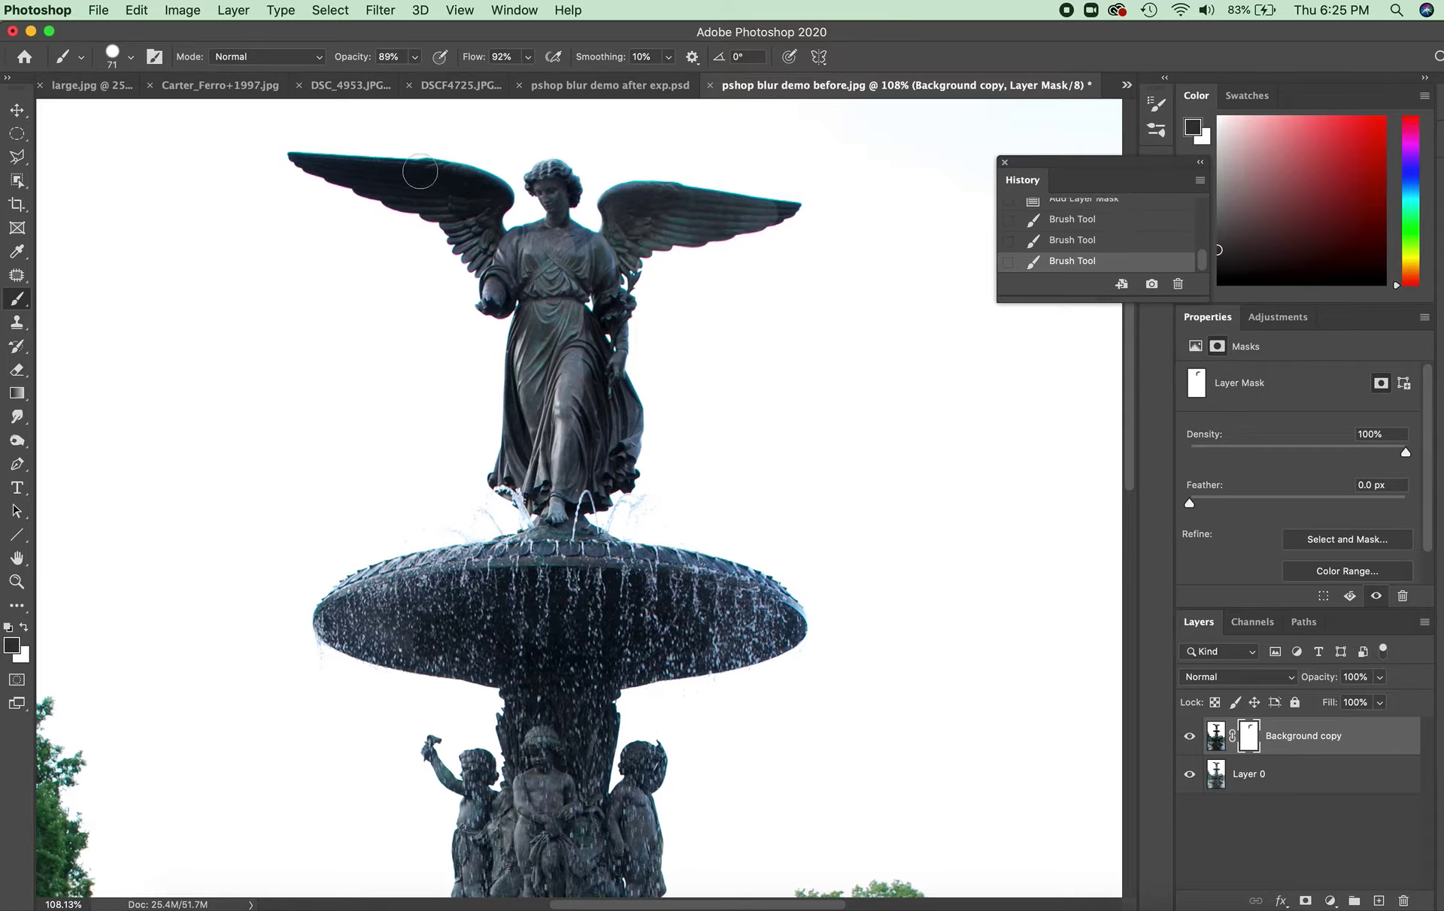
pyautogui.moveTo(419, 172)
pyautogui.mouseDown()
pyautogui.moveTo(465, 186)
pyautogui.moveTo(480, 216)
pyautogui.moveTo(319, 161)
pyautogui.moveTo(488, 180)
pyautogui.moveTo(488, 224)
pyautogui.moveTo(465, 255)
pyautogui.moveTo(485, 250)
pyautogui.moveTo(431, 242)
pyautogui.moveTo(372, 193)
pyautogui.moveTo(282, 167)
pyautogui.moveTo(288, 150)
pyautogui.moveTo(338, 166)
pyautogui.mouseUp()
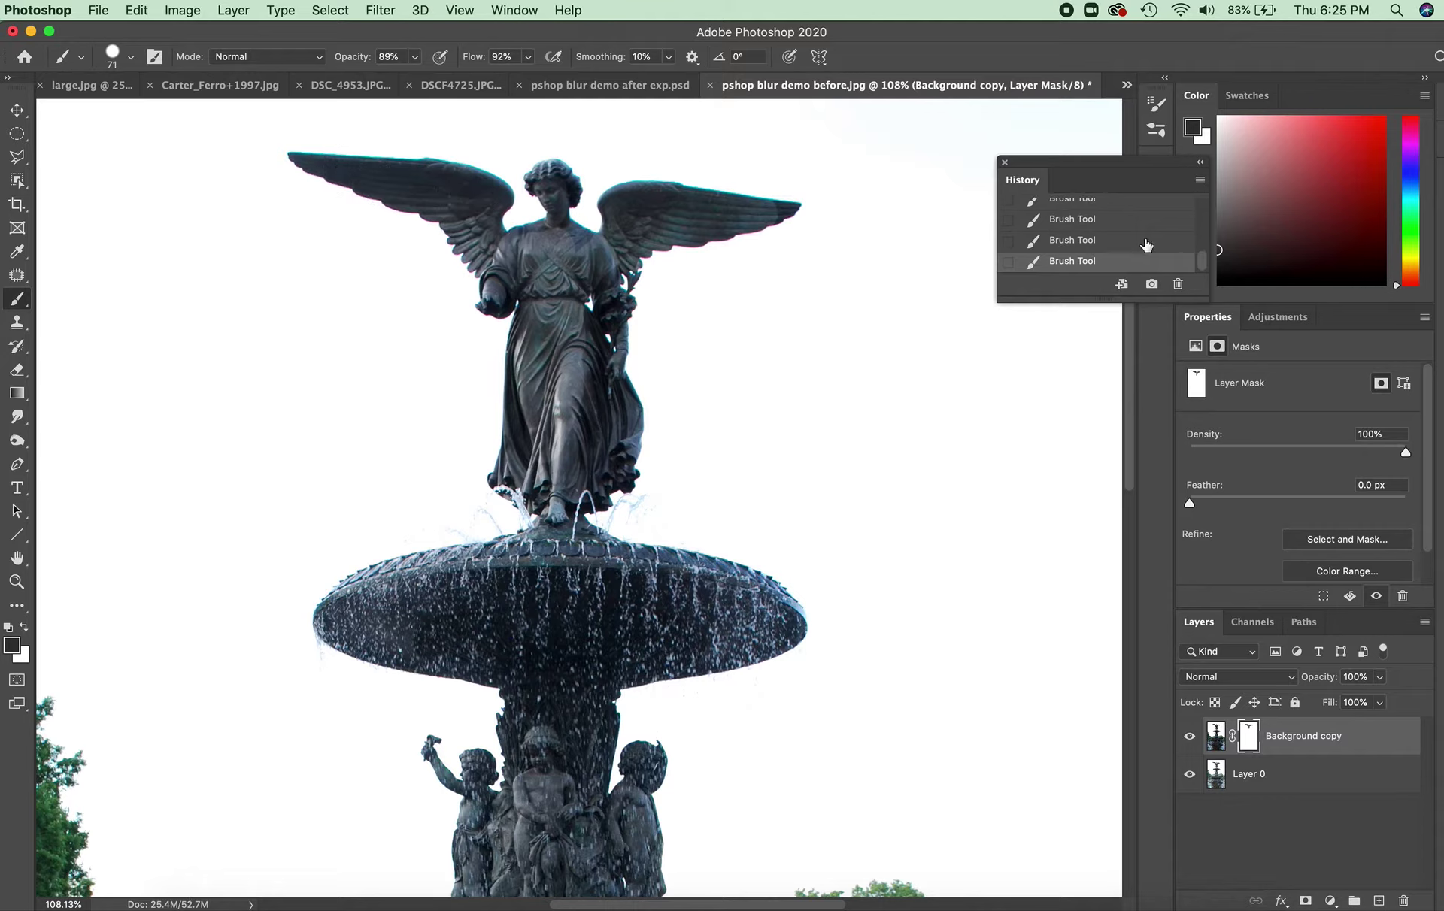
pyautogui.click(1072, 219)
pyautogui.click(1086, 204)
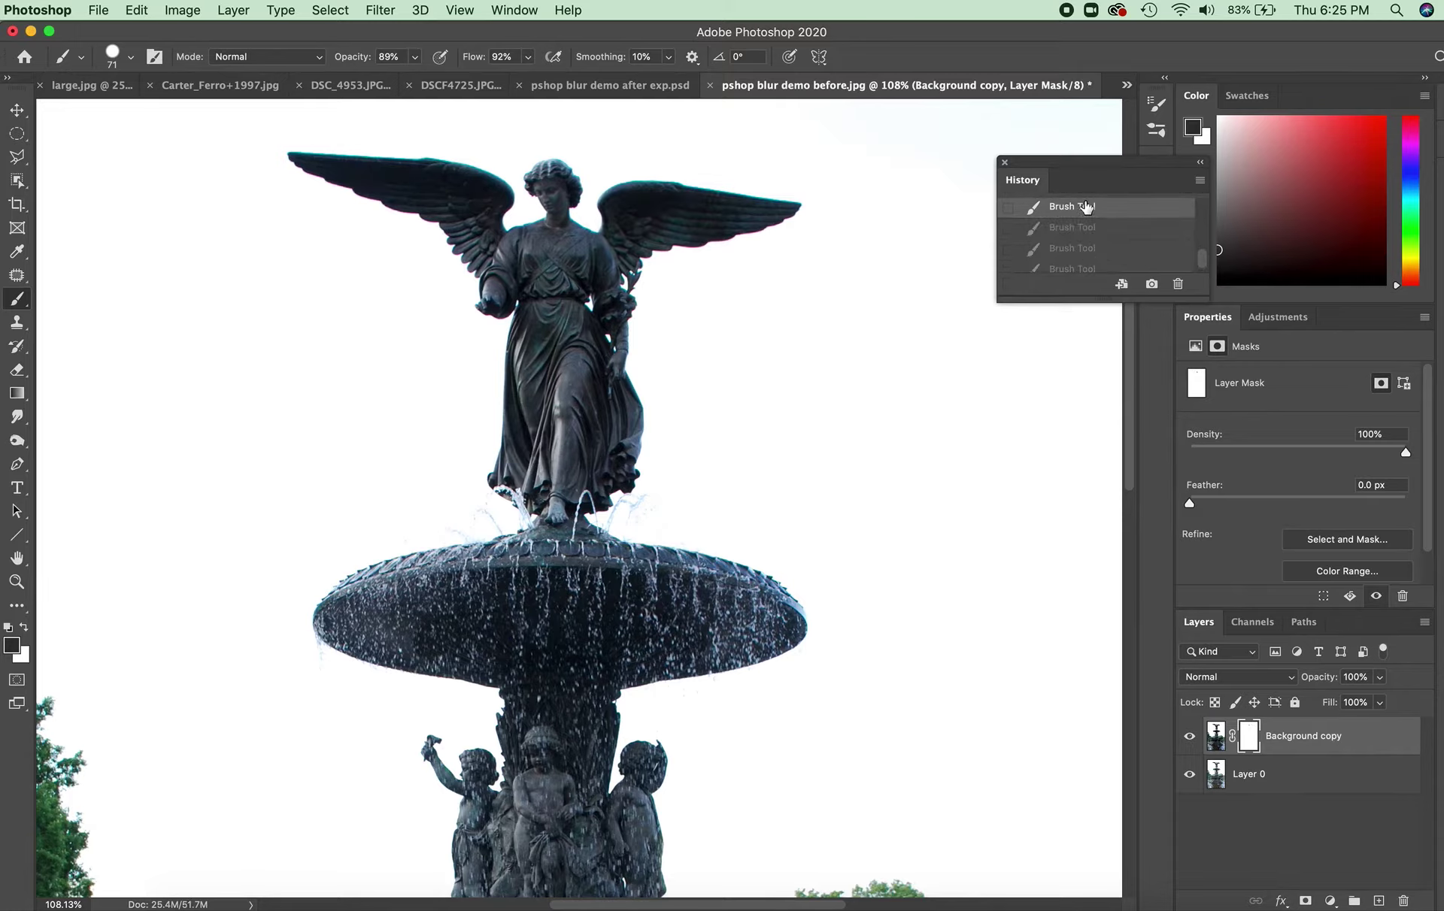
# Step: Set the brush opacity to 63% and its flow to 50%, and choose a slightly lighter gray foreground color
pyautogui.click(415, 58)
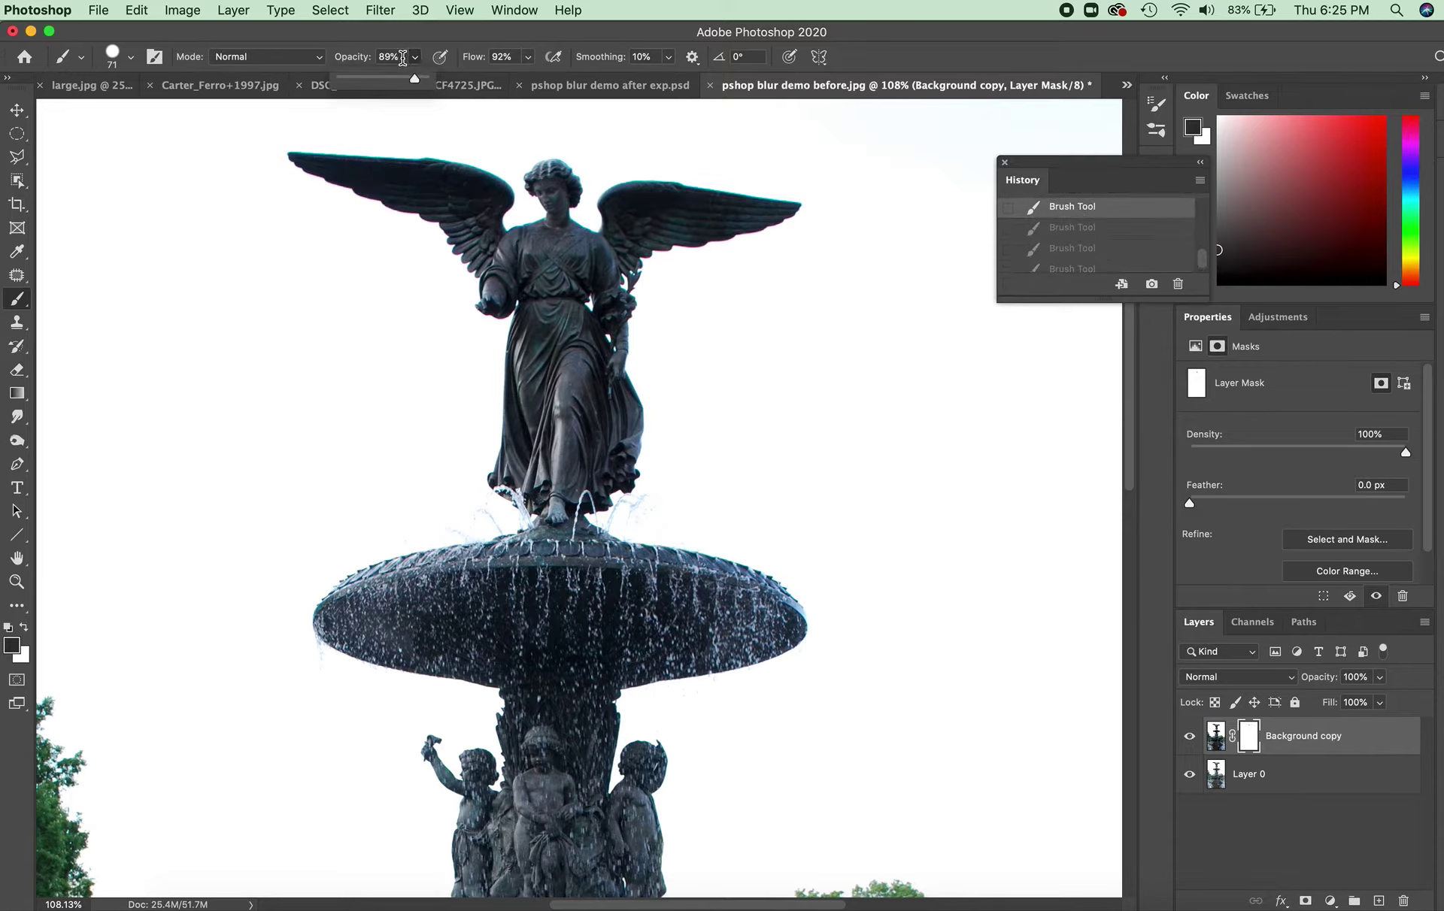
pyautogui.click(528, 58)
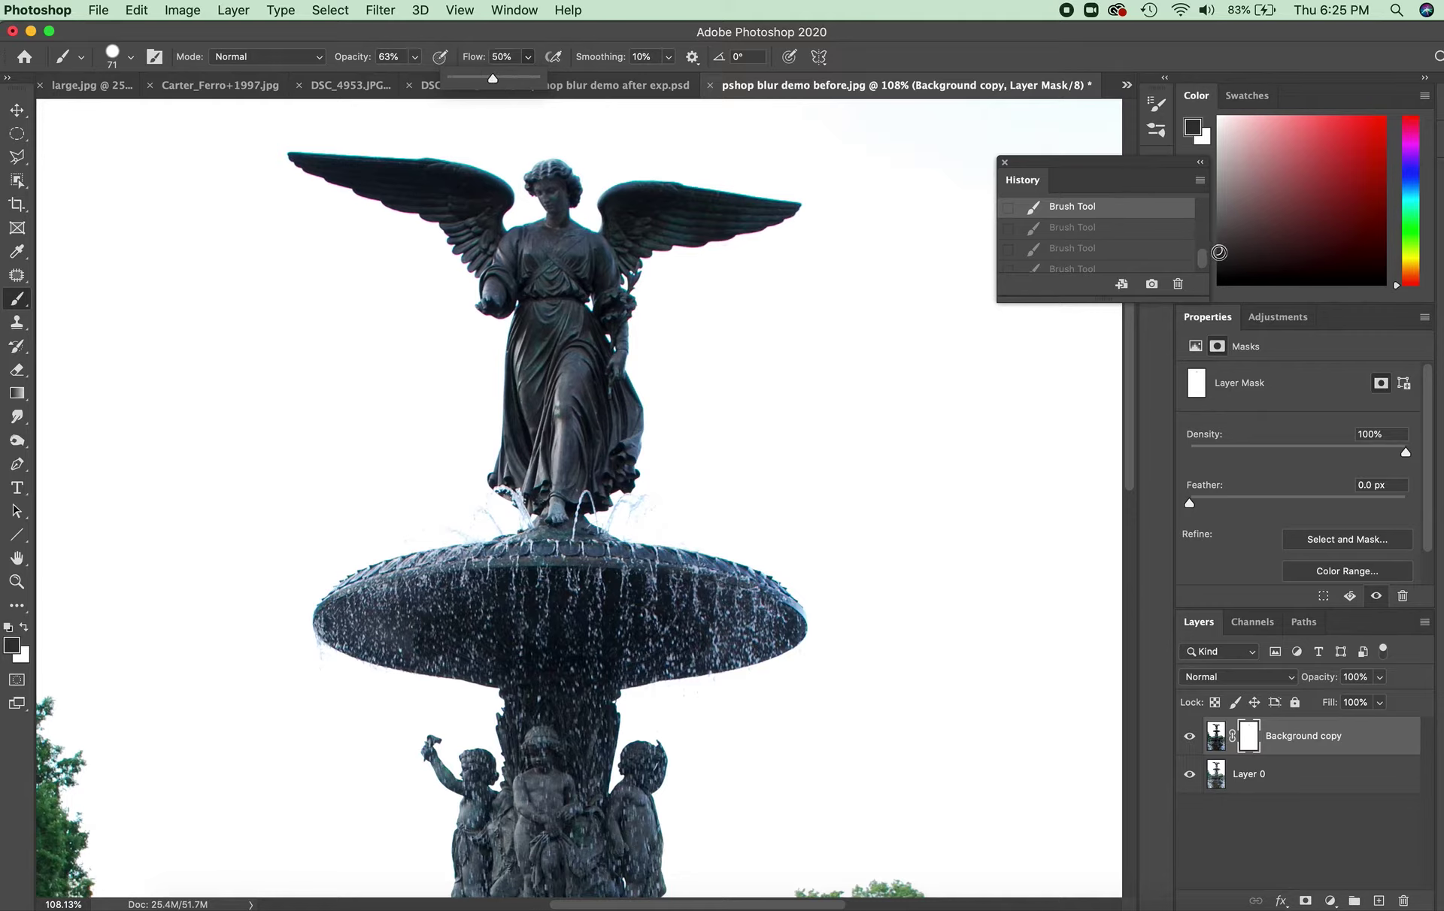
pyautogui.moveTo(1219, 252); pyautogui.dragTo(1218, 229)
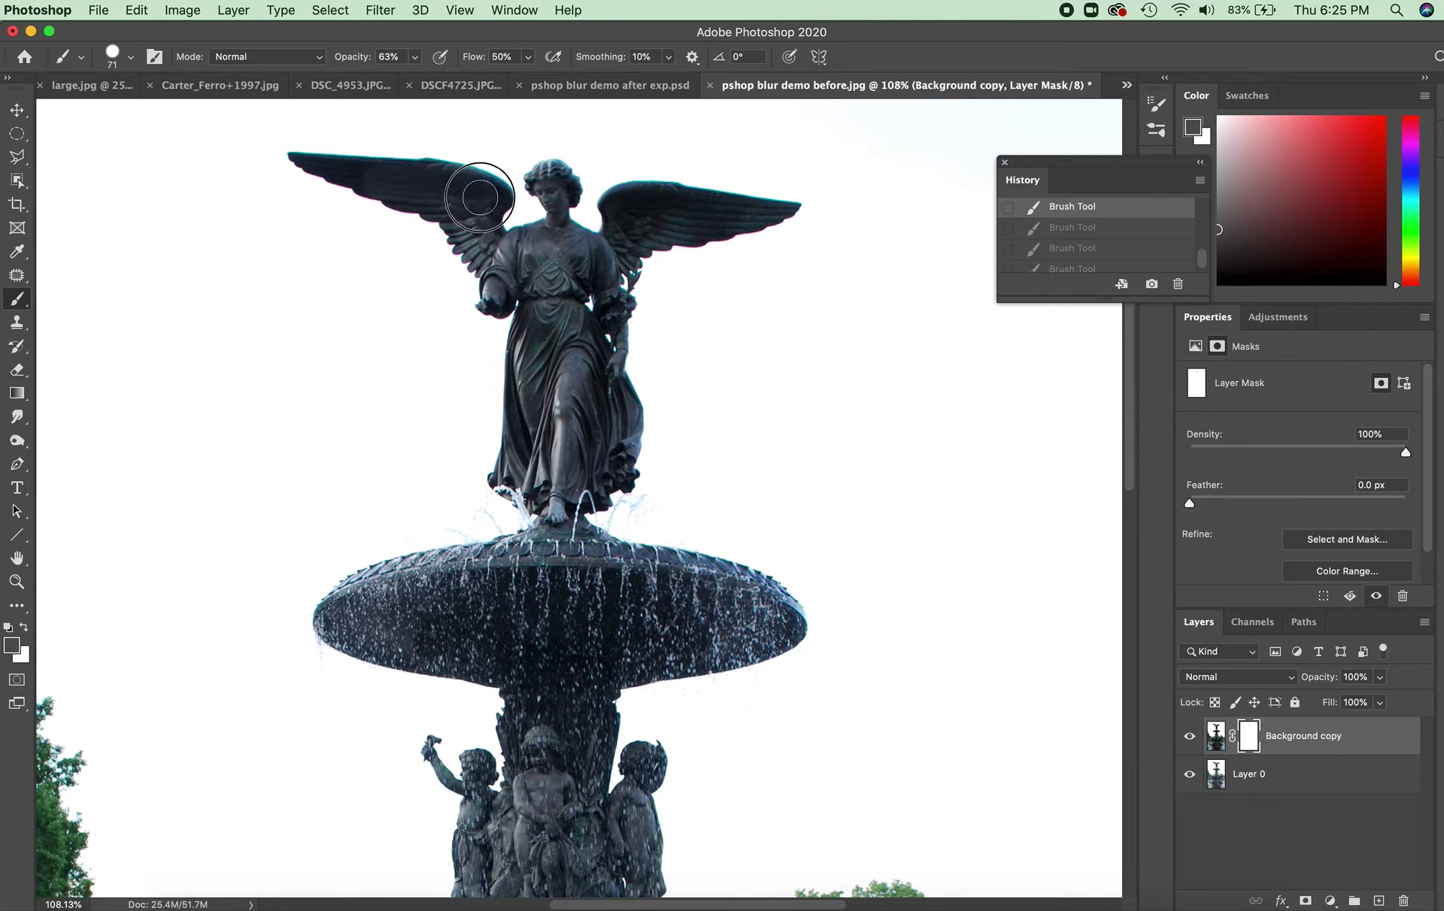
# Step: Paint gray on the Background copy mask over the angel's wings and down the middle of the fountain
pyautogui.click(479, 197)
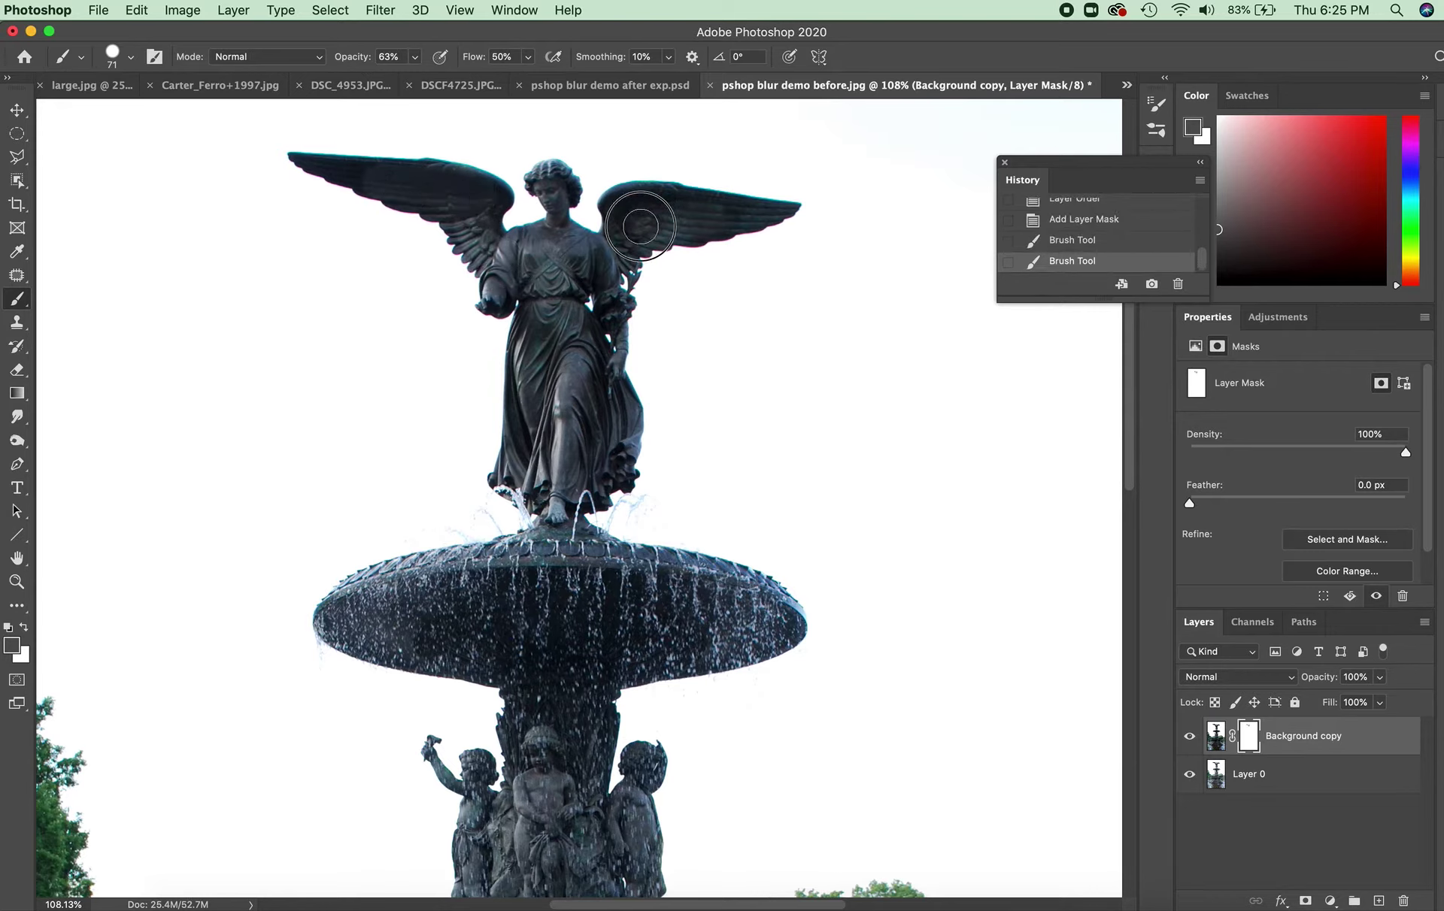
pyautogui.click(572, 479)
pyautogui.scroll(-5, 568, 485)
pyautogui.moveTo(565, 489)
pyautogui.mouseDown()
pyautogui.moveTo(545, 492)
pyautogui.moveTo(545, 639)
pyautogui.moveTo(536, 556)
pyautogui.moveTo(551, 699)
pyautogui.moveTo(561, 594)
pyautogui.moveTo(489, 665)
pyautogui.moveTo(550, 707)
pyautogui.mouseUp()
# Step: Set the brush opacity to 43% and its flow to 35%, and paint the mask over the fountain's carved stone base
pyautogui.scroll(-10, 551, 702)
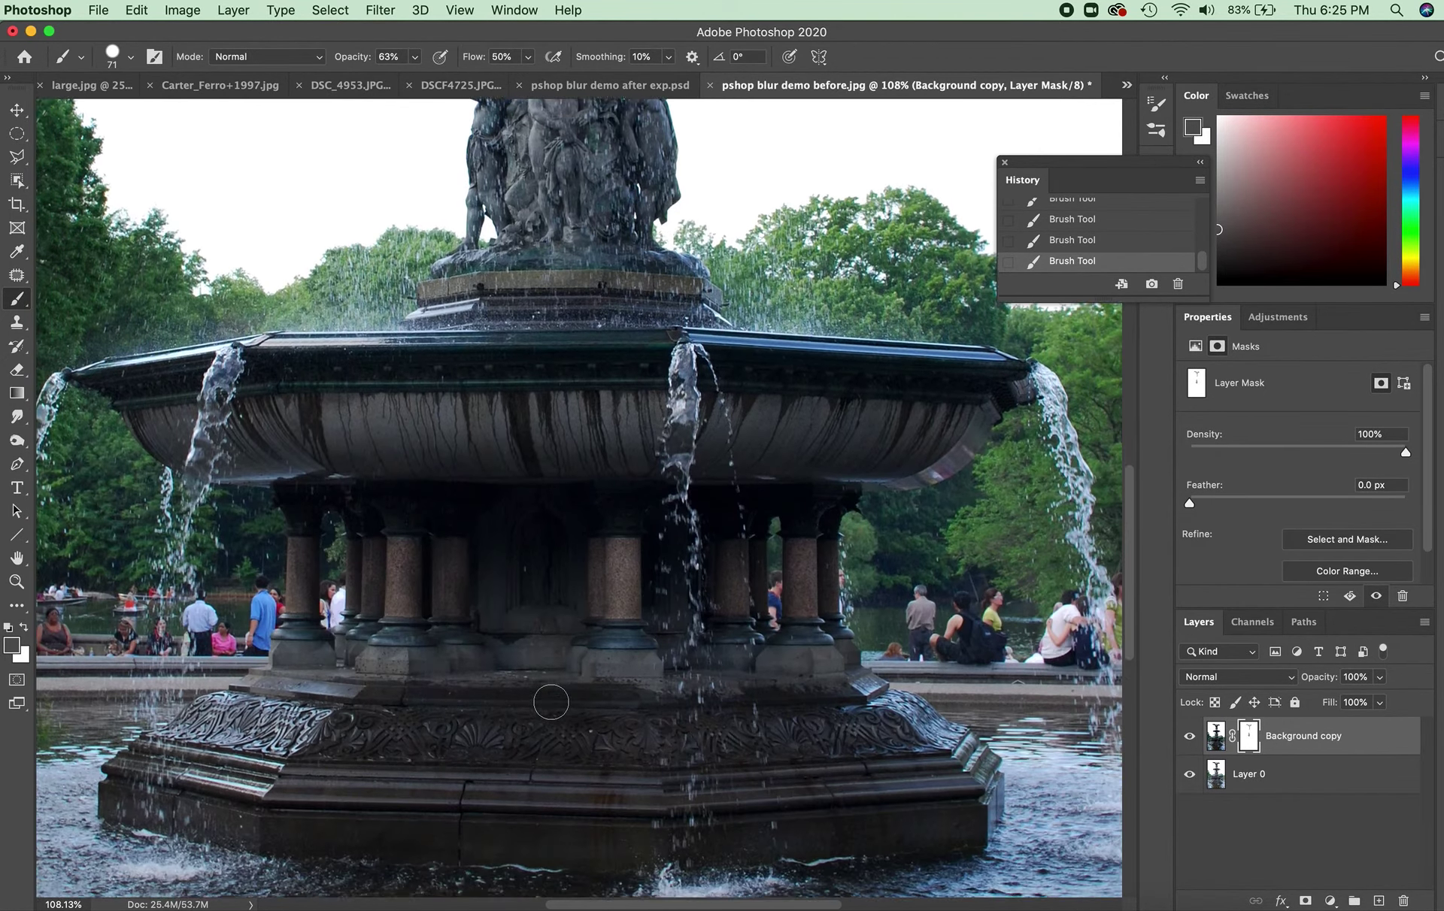
pyautogui.scroll(-2, 558, 503)
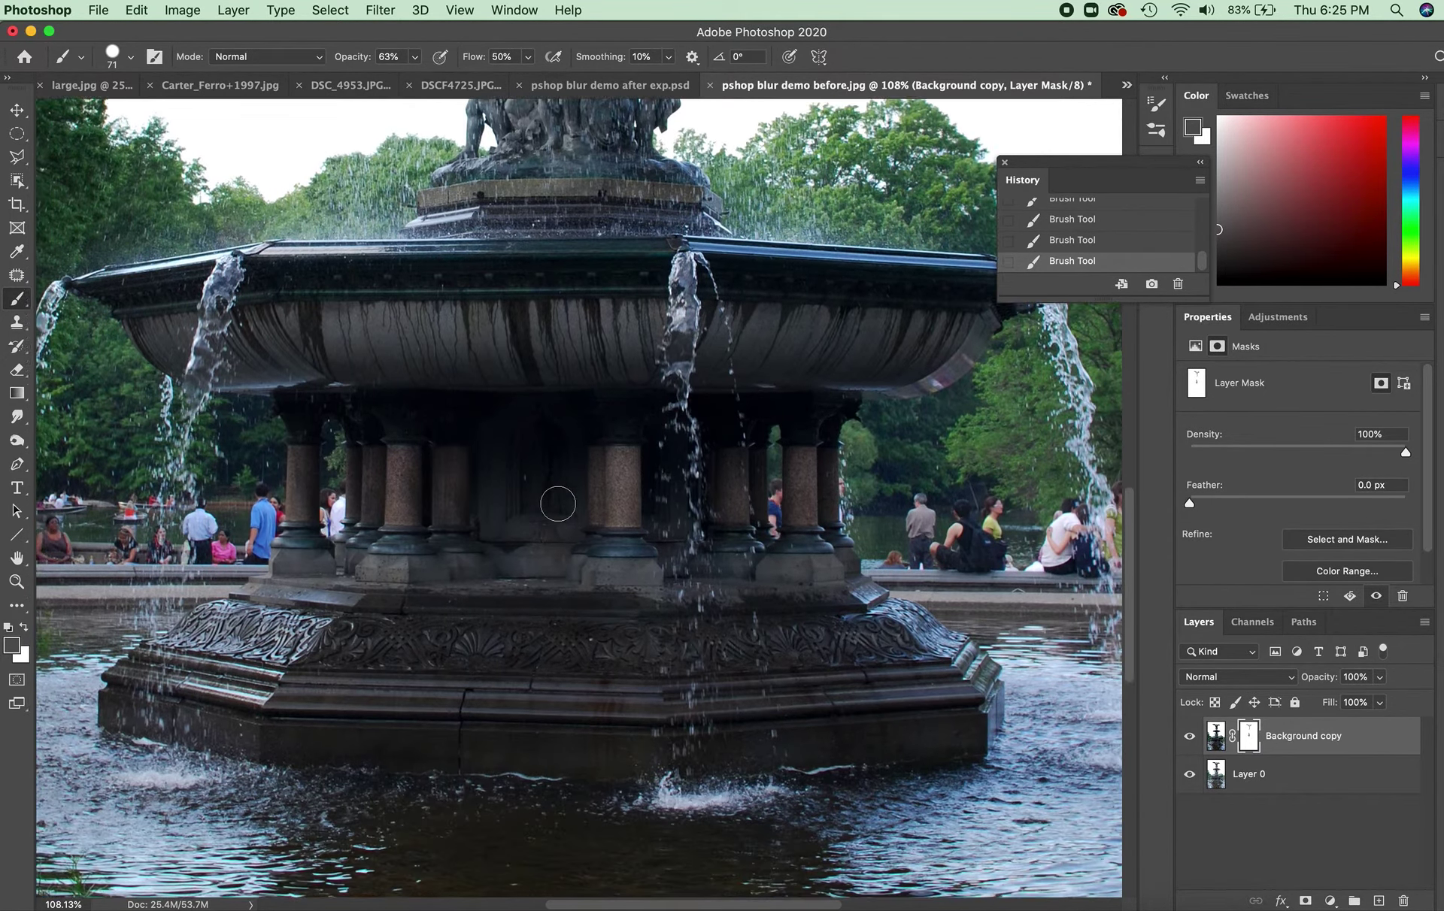
pyautogui.scroll(-2, 557, 503)
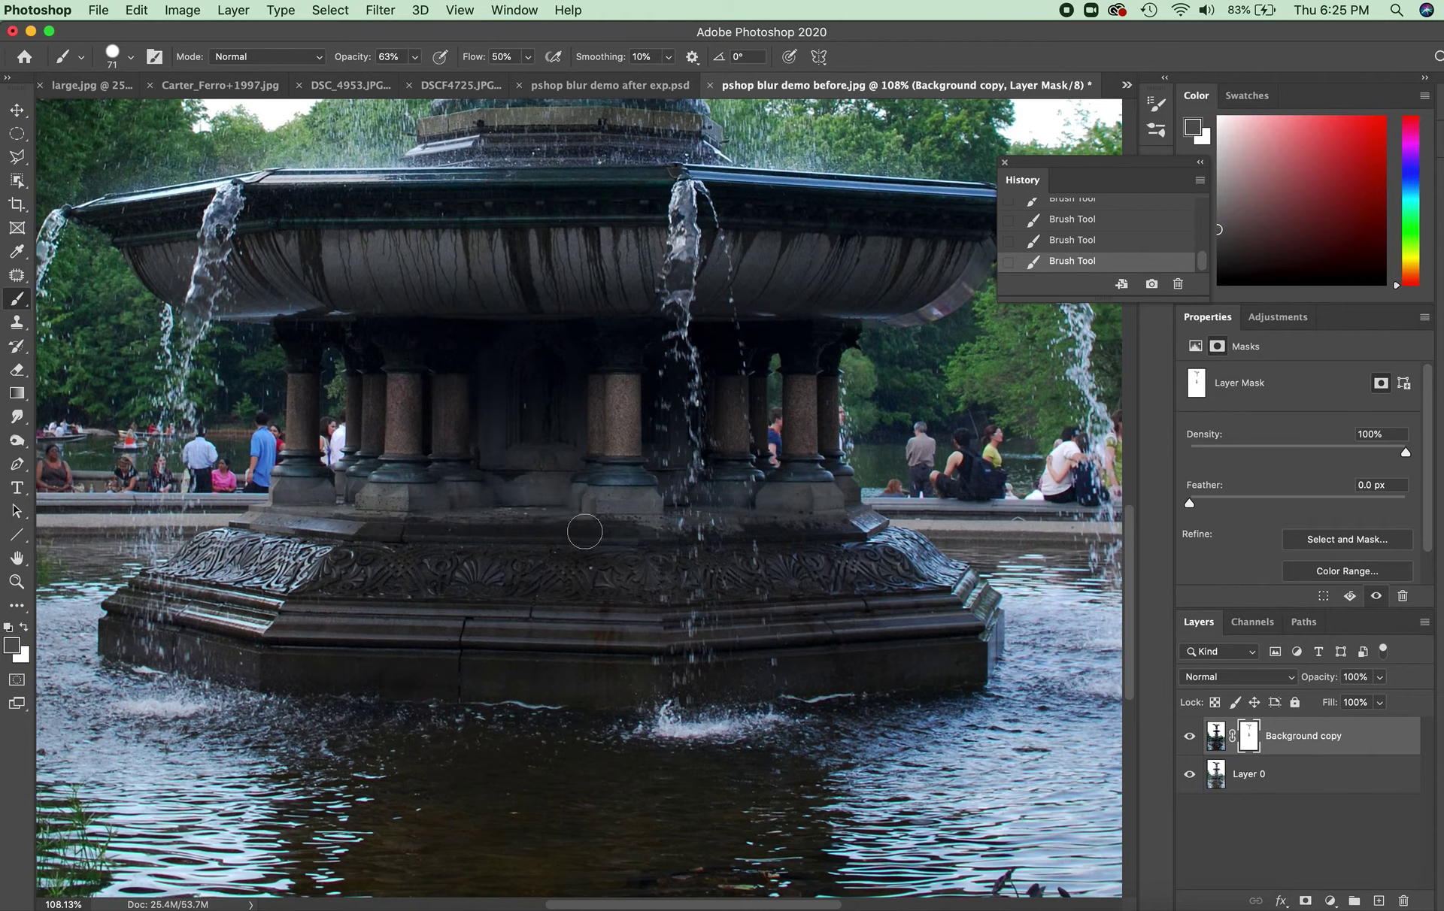
pyautogui.click(414, 56)
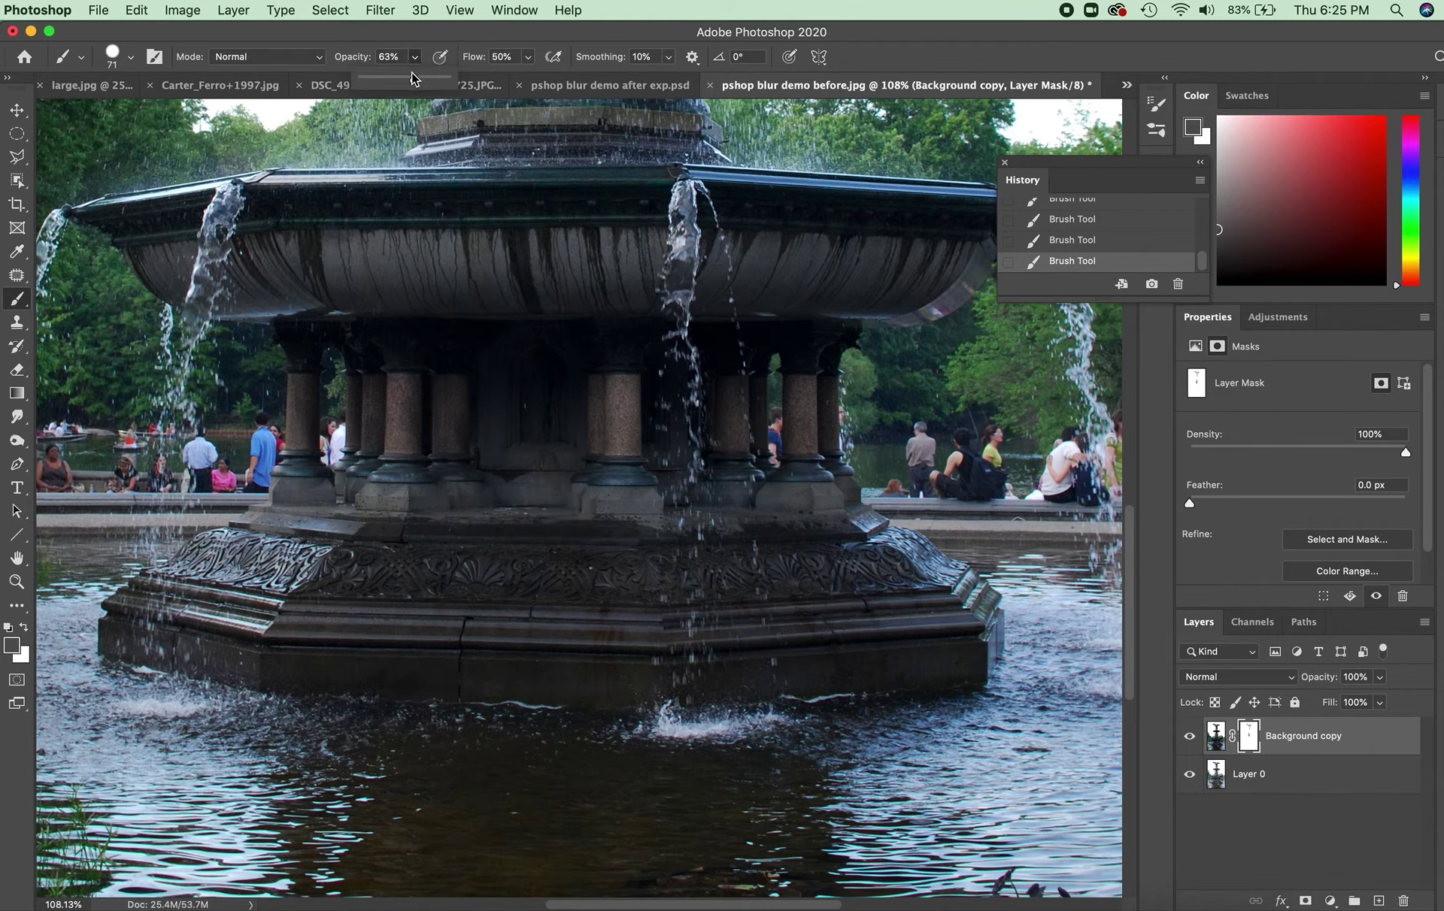
pyautogui.click(527, 58)
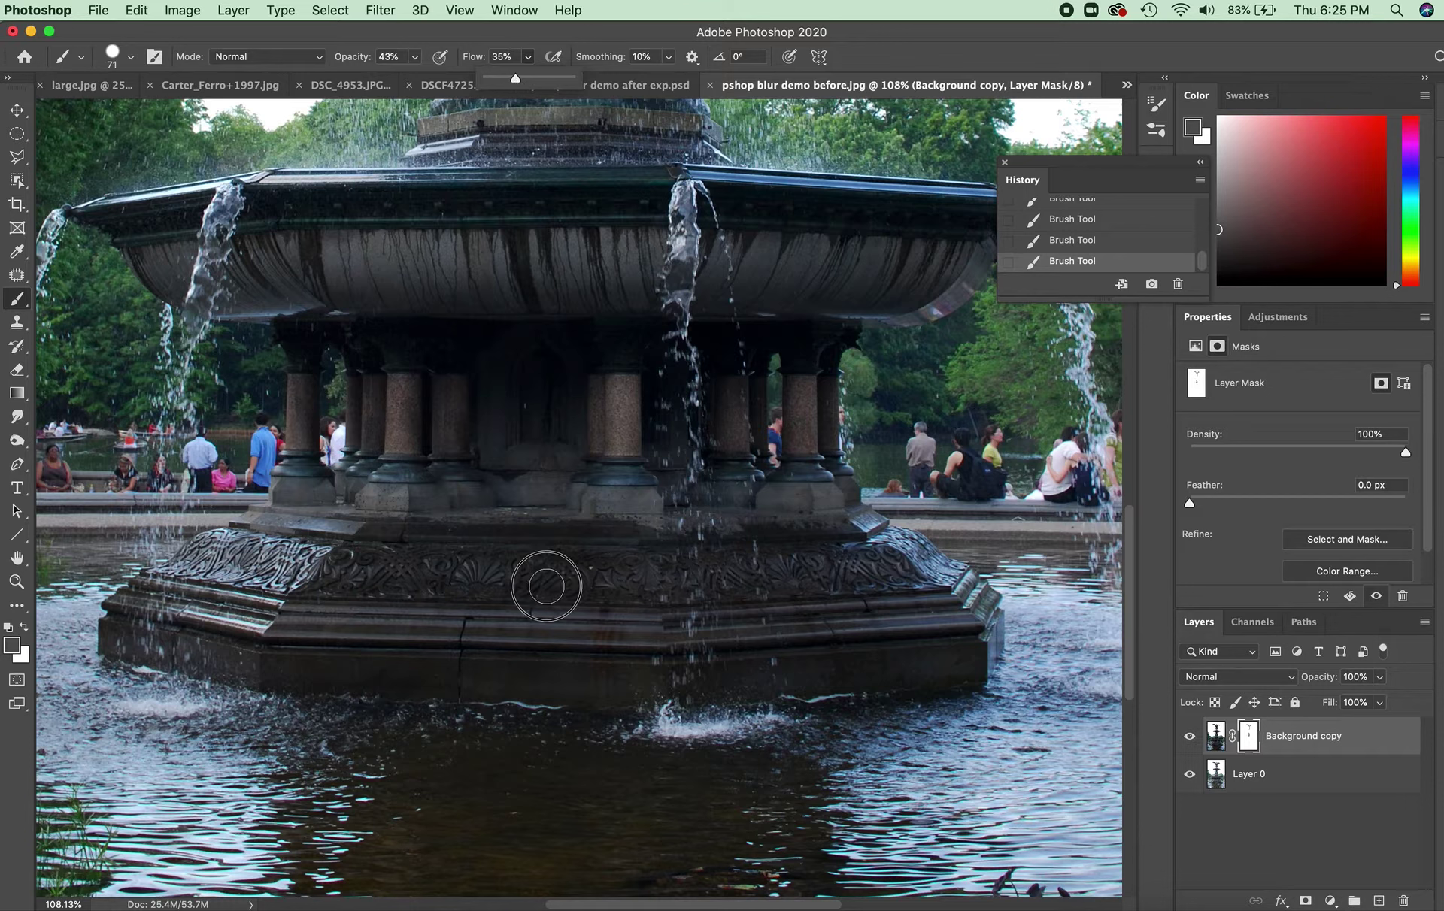
pyautogui.click(553, 586)
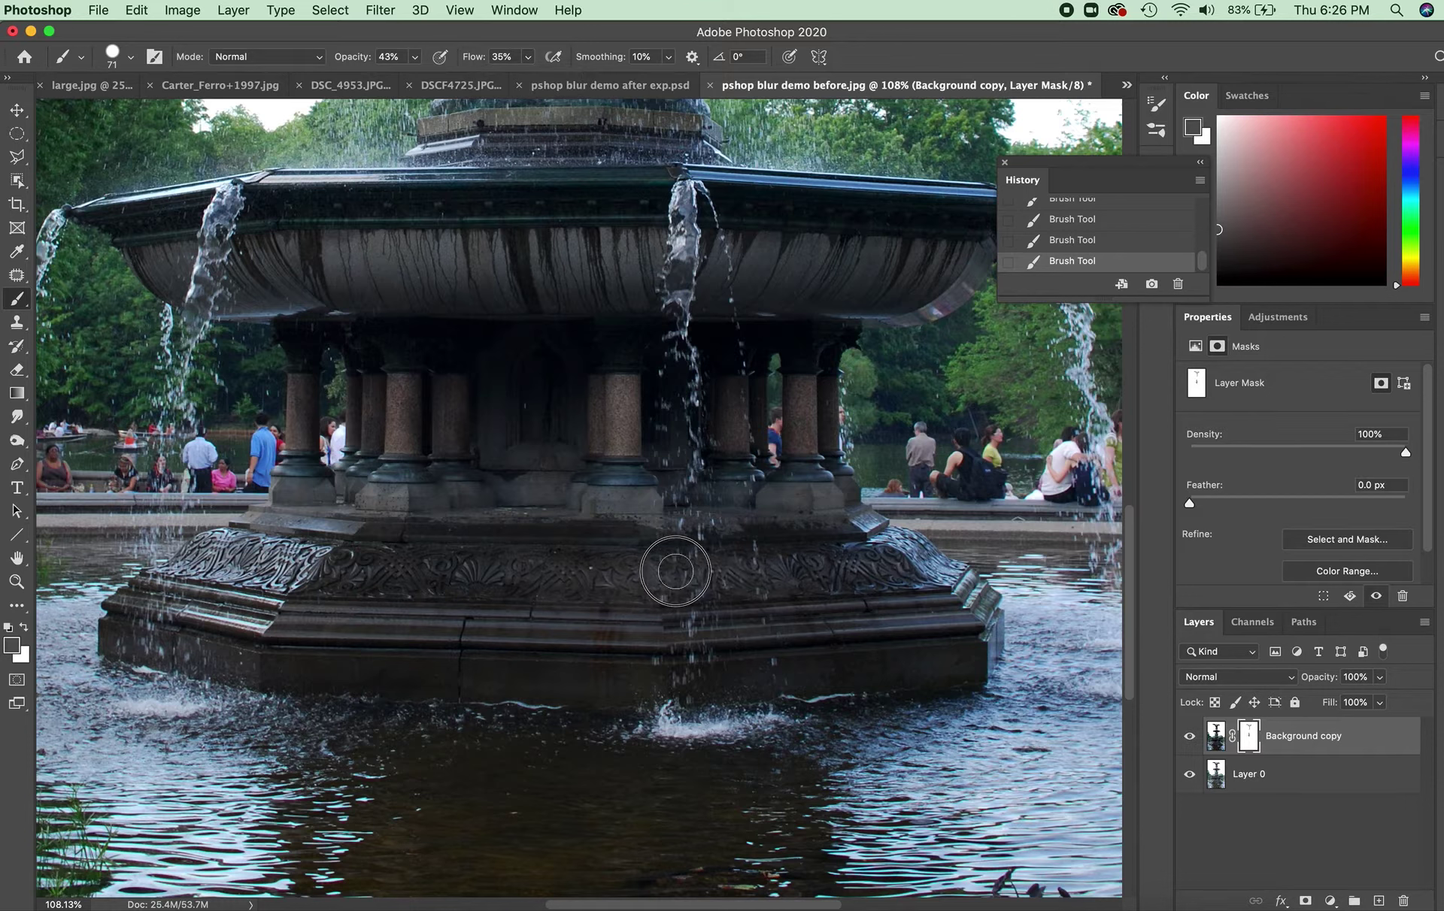
pyautogui.moveTo(618, 557)
pyautogui.mouseDown()
pyautogui.moveTo(631, 594)
pyautogui.moveTo(564, 611)
pyautogui.moveTo(491, 585)
pyautogui.moveTo(580, 614)
pyautogui.moveTo(611, 644)
pyautogui.mouseUp()
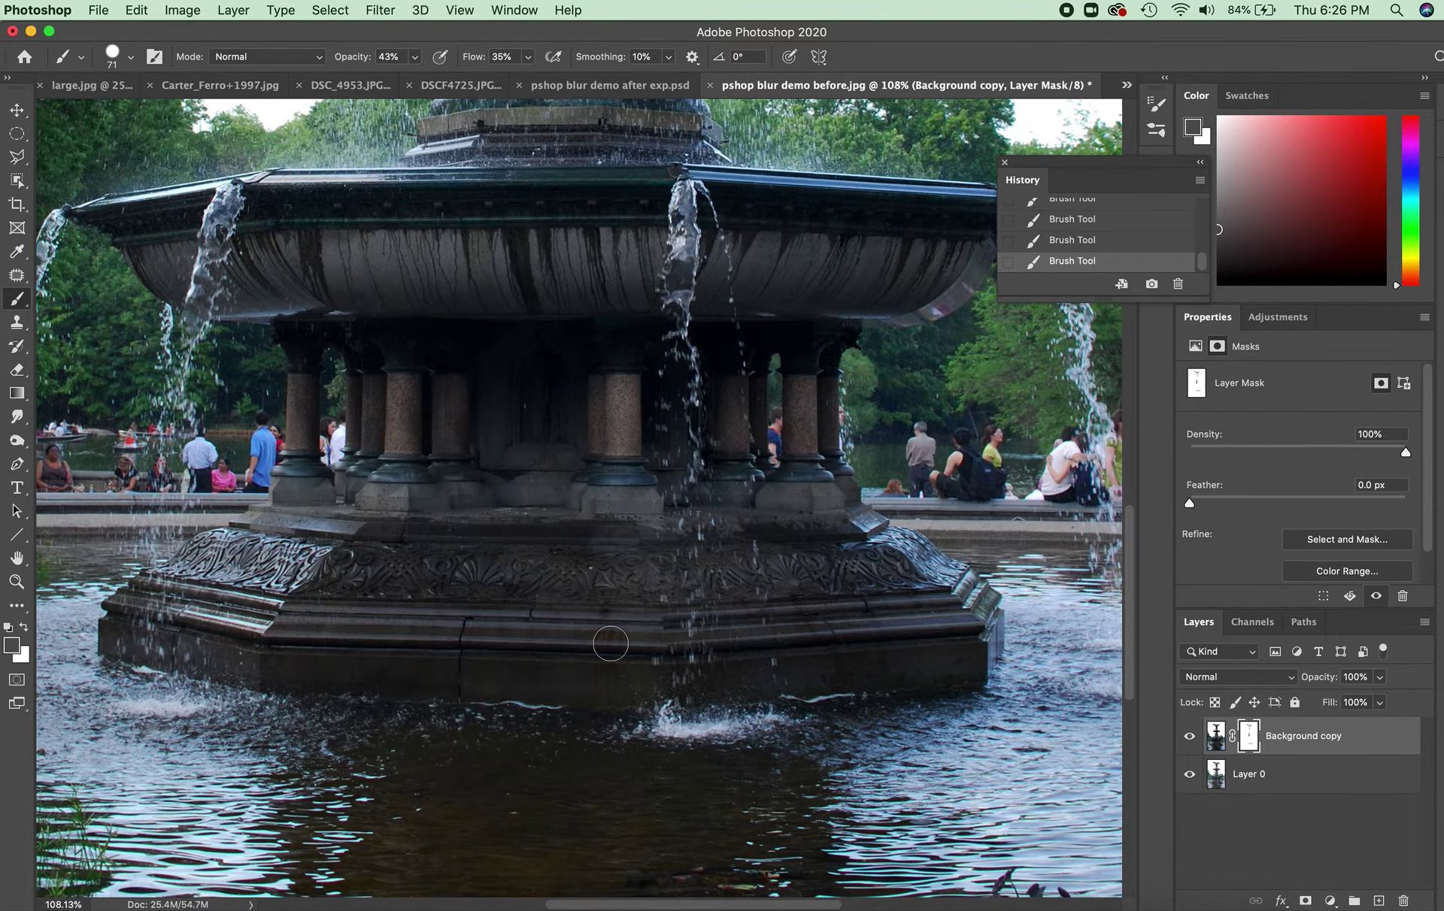
# Step: Fit the whole photo in view and add a Black & White adjustment layer above Background copy, keeping the suggested name
pyautogui.press('super+0')
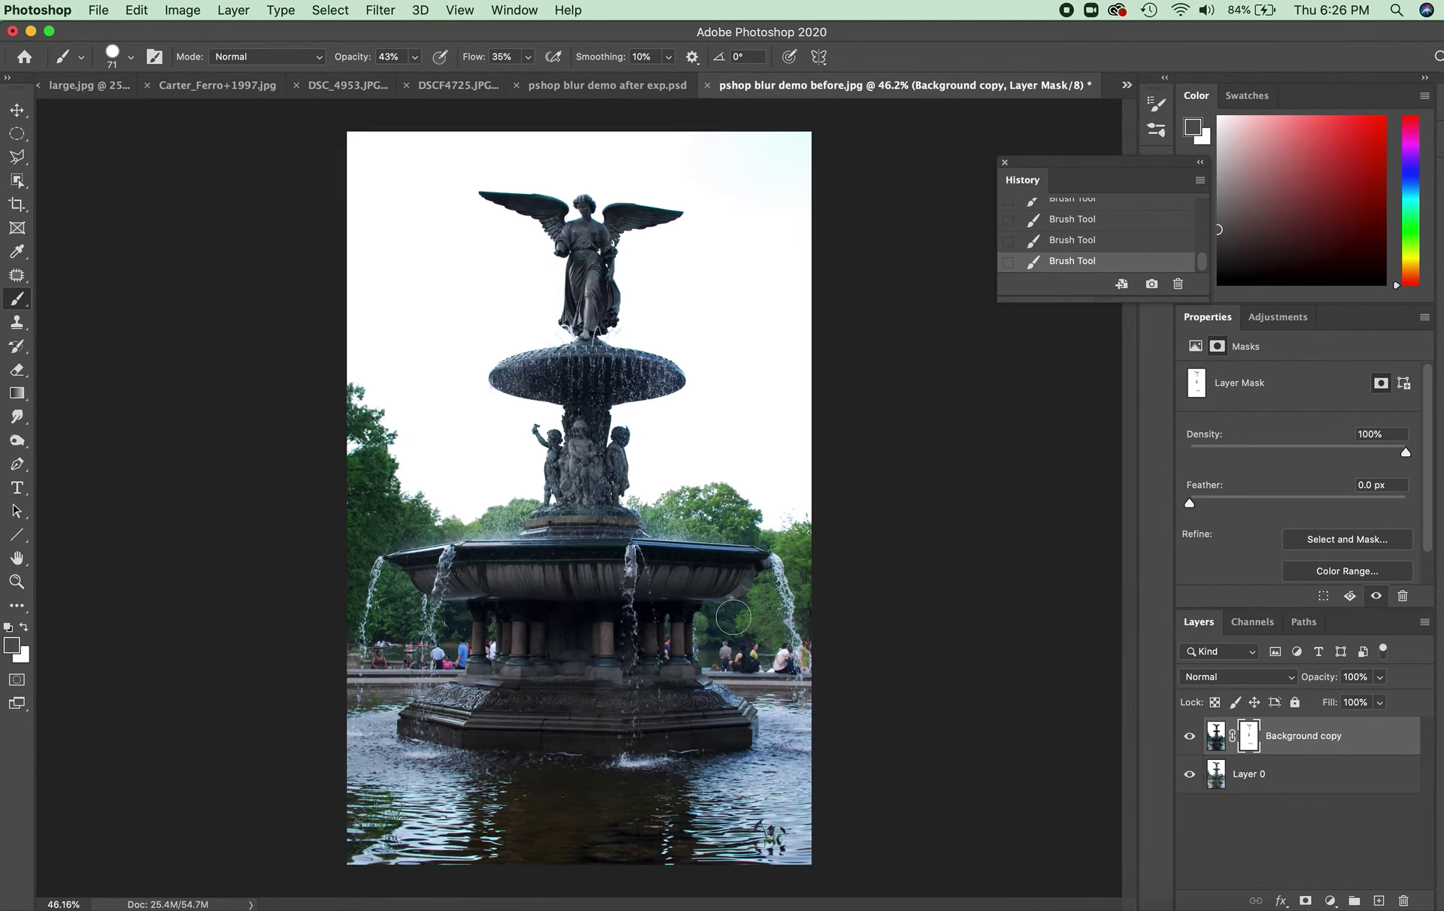
pyautogui.scroll(-2, 733, 618)
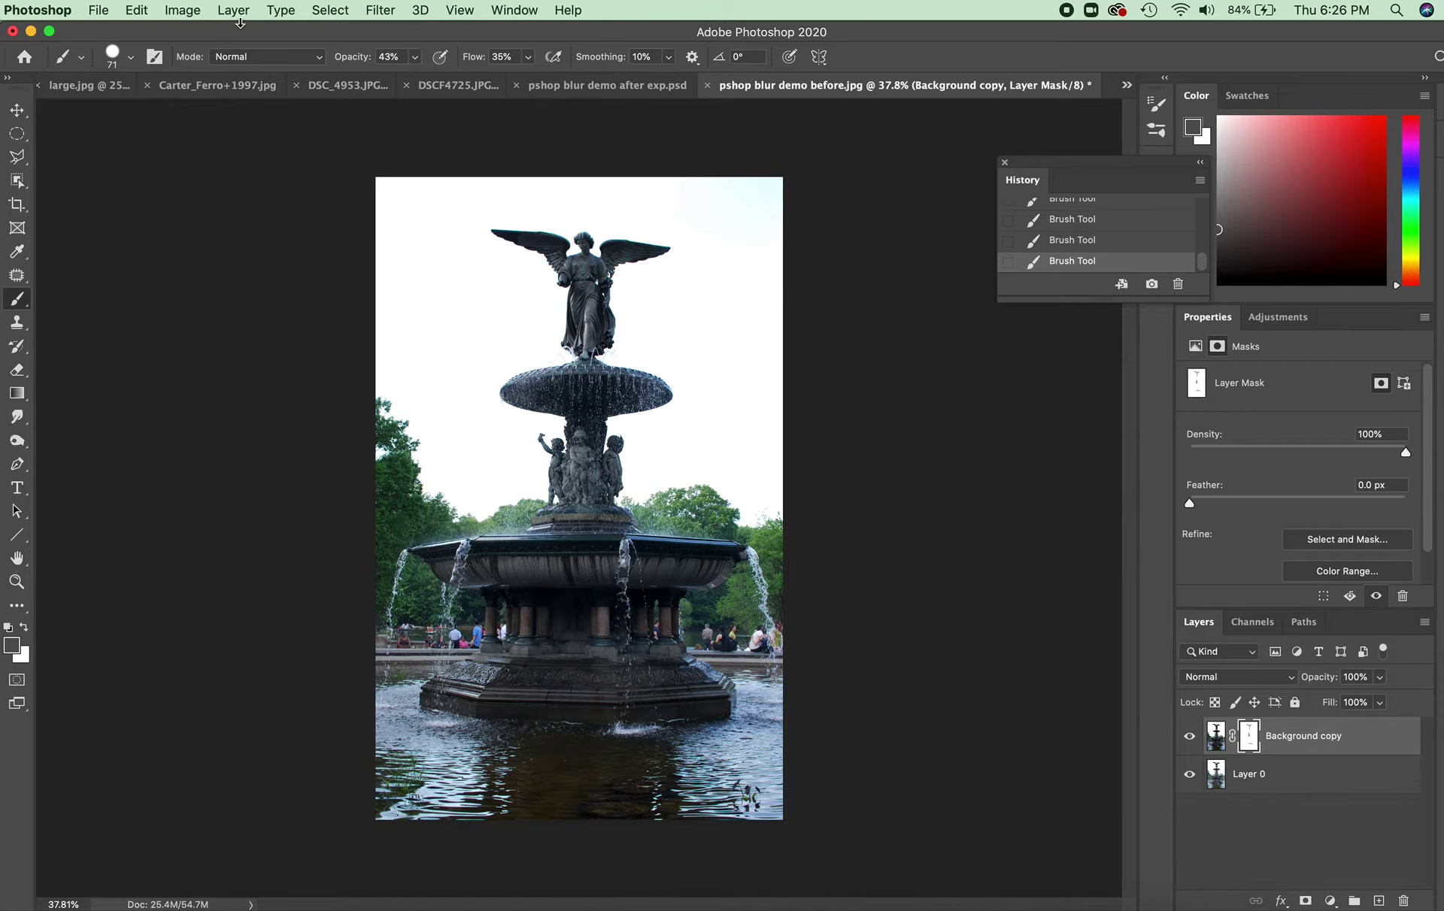
pyautogui.click(239, 17)
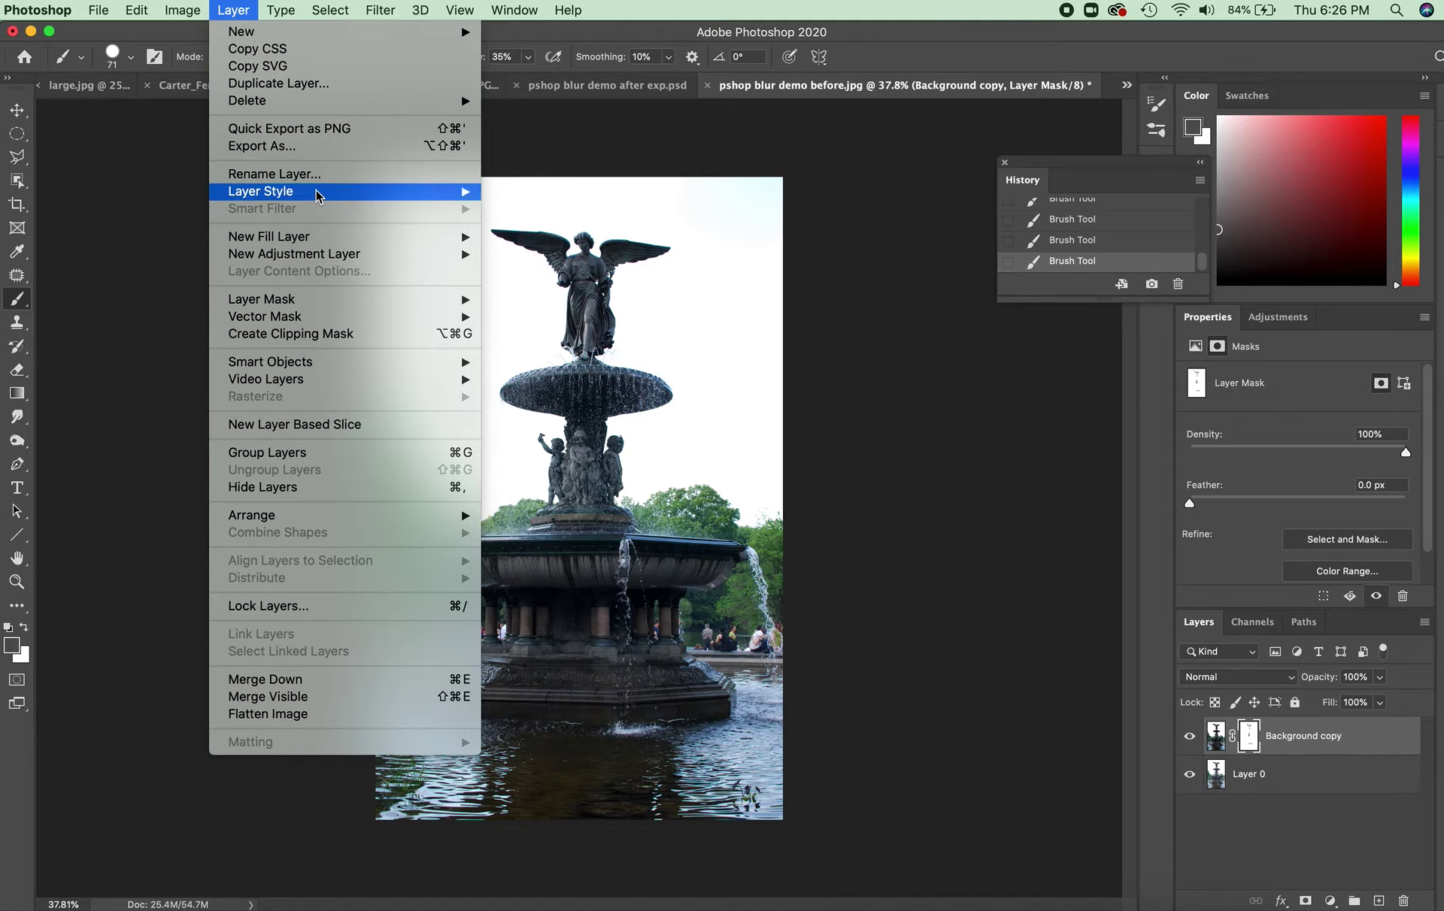
pyautogui.moveTo(324, 260)
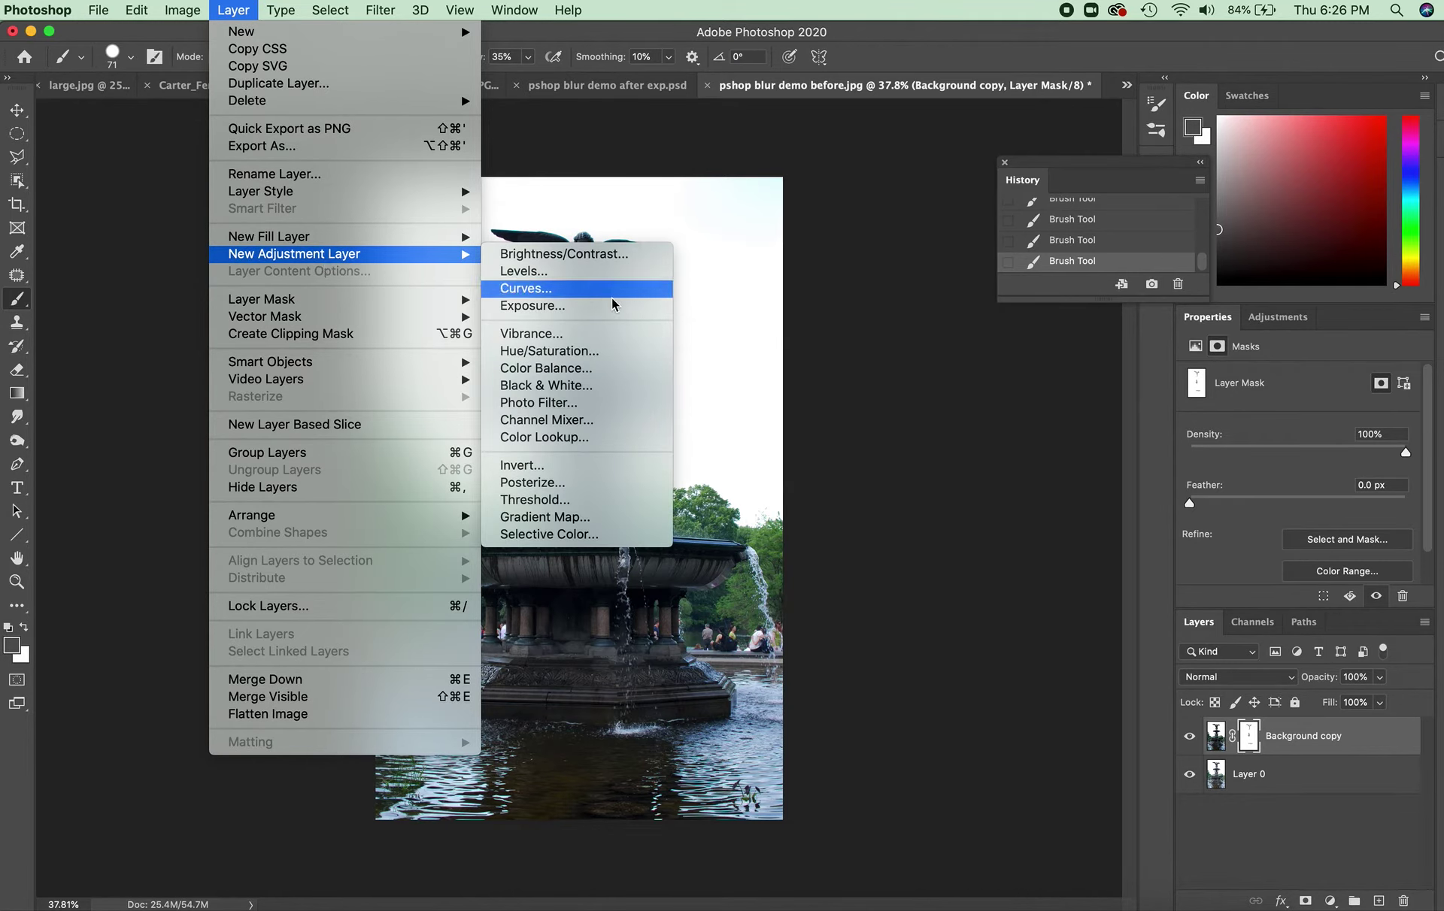
pyautogui.click(615, 385)
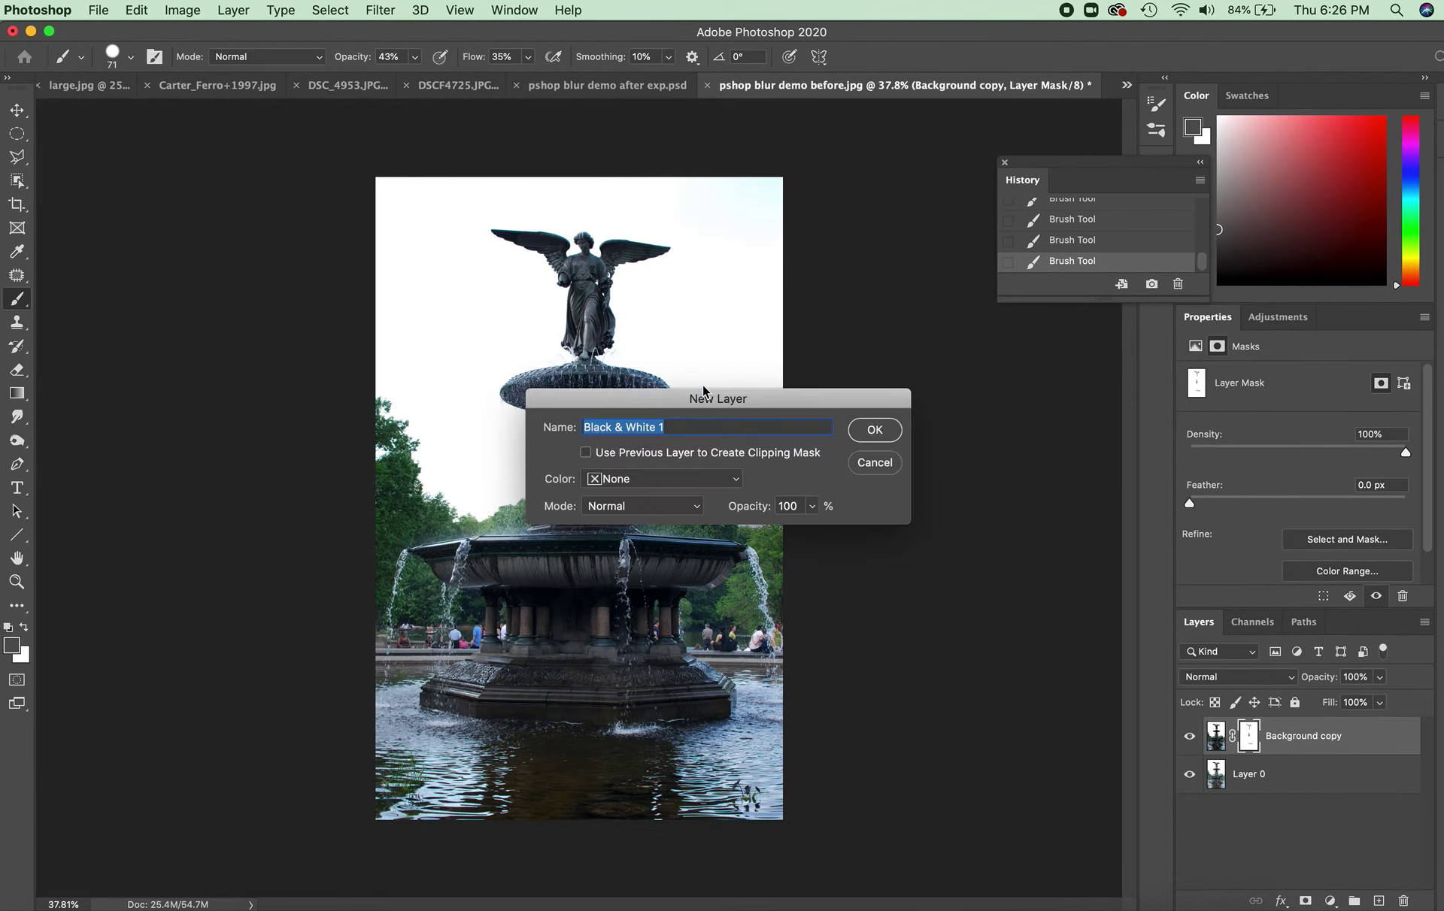
pyautogui.click(874, 430)
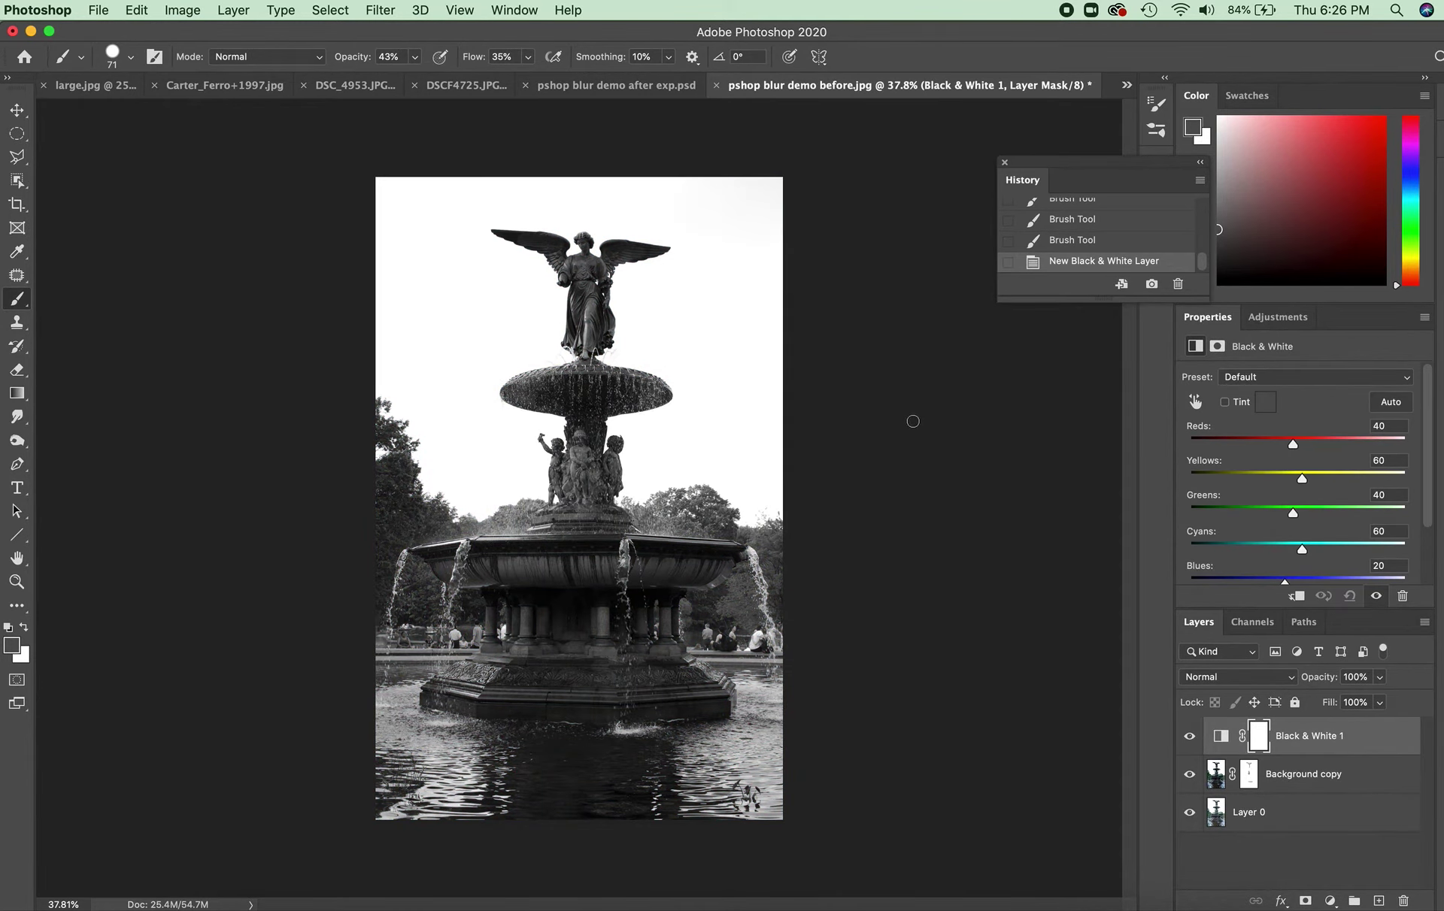
# Step: Try the Blue Filter, Red Filter and Maximum White presets on the Black & White layer, and settle on Blue Filter
pyautogui.click(1302, 382)
pyautogui.click(1308, 402)
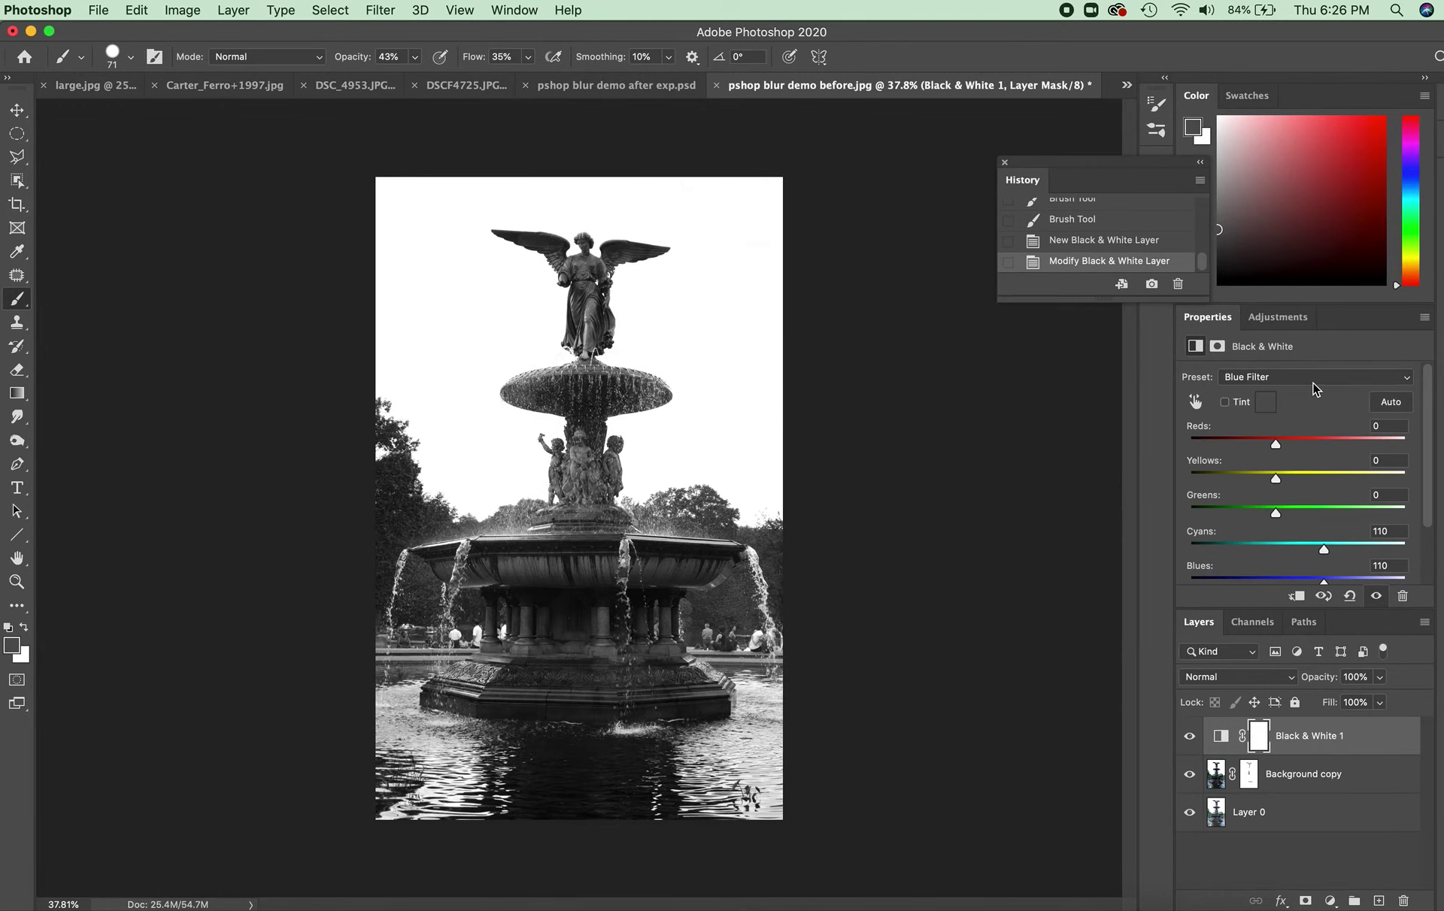
pyautogui.click(1311, 382)
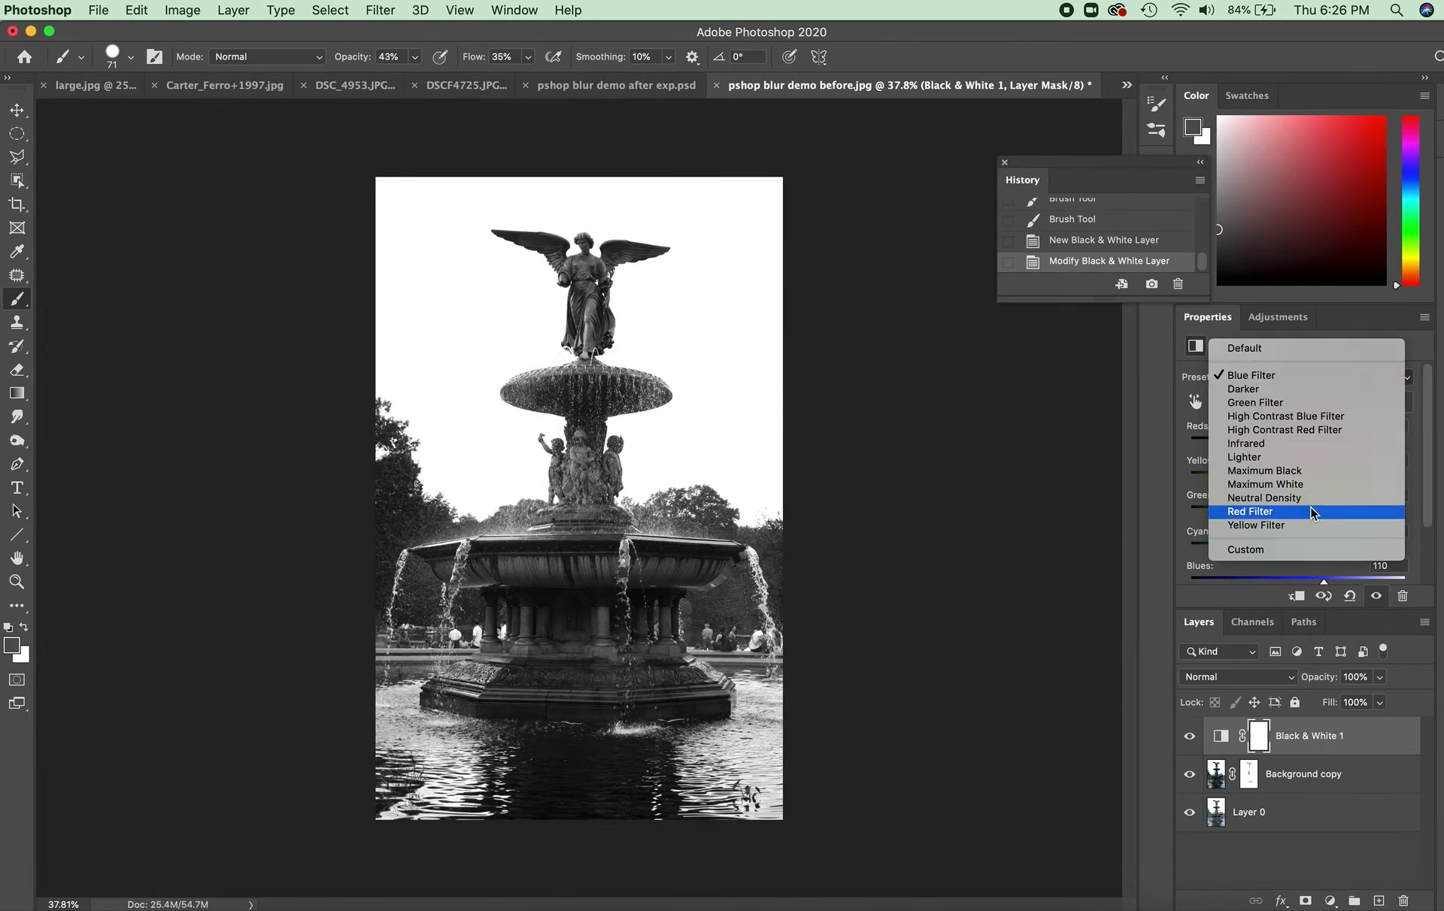
pyautogui.click(1312, 513)
pyautogui.click(1311, 381)
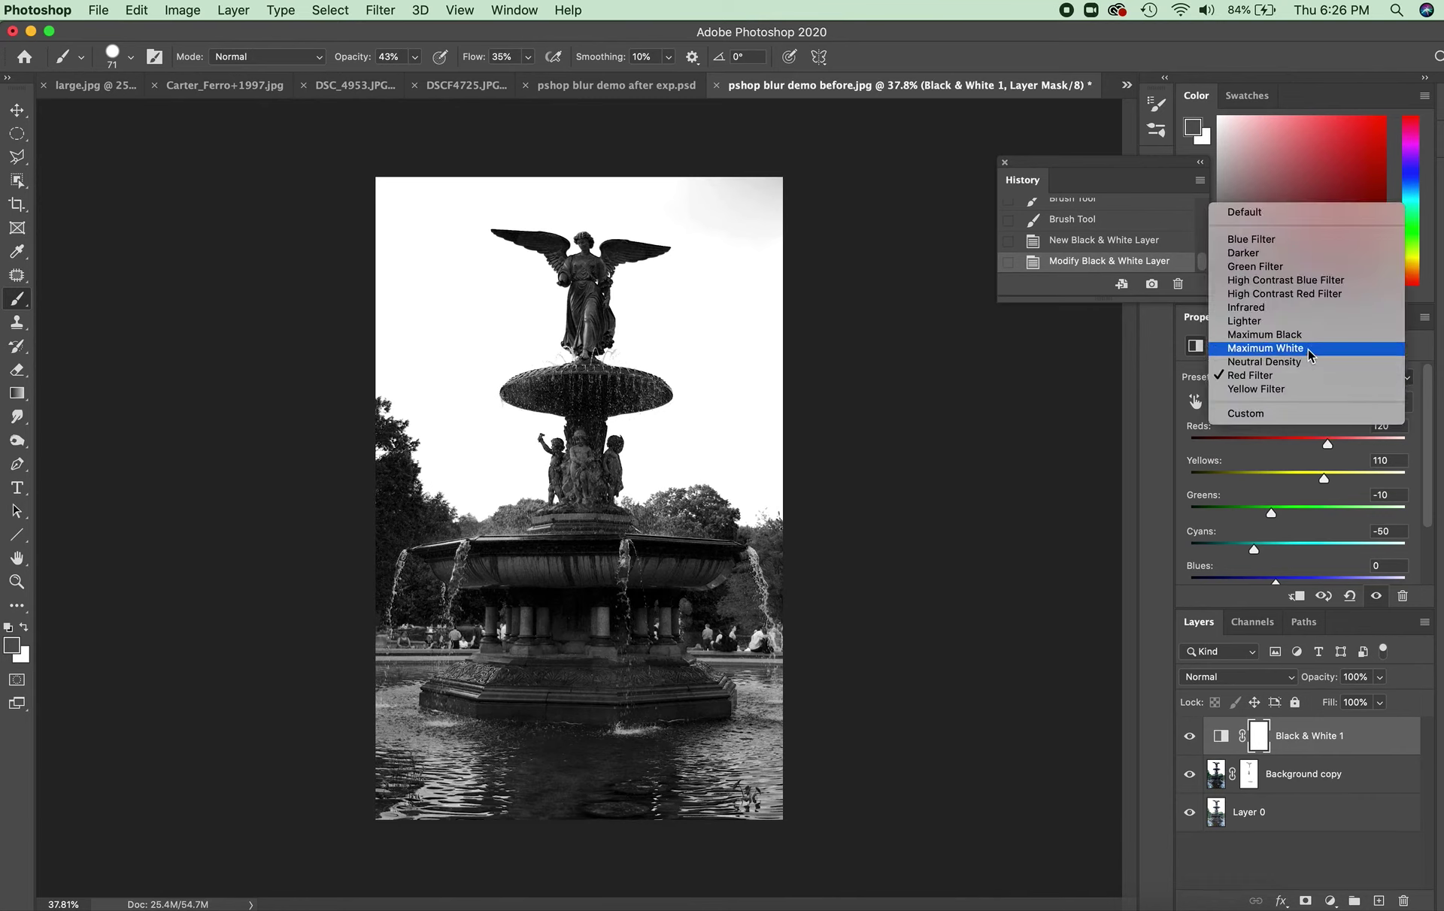
pyautogui.click(1307, 348)
pyautogui.click(1306, 370)
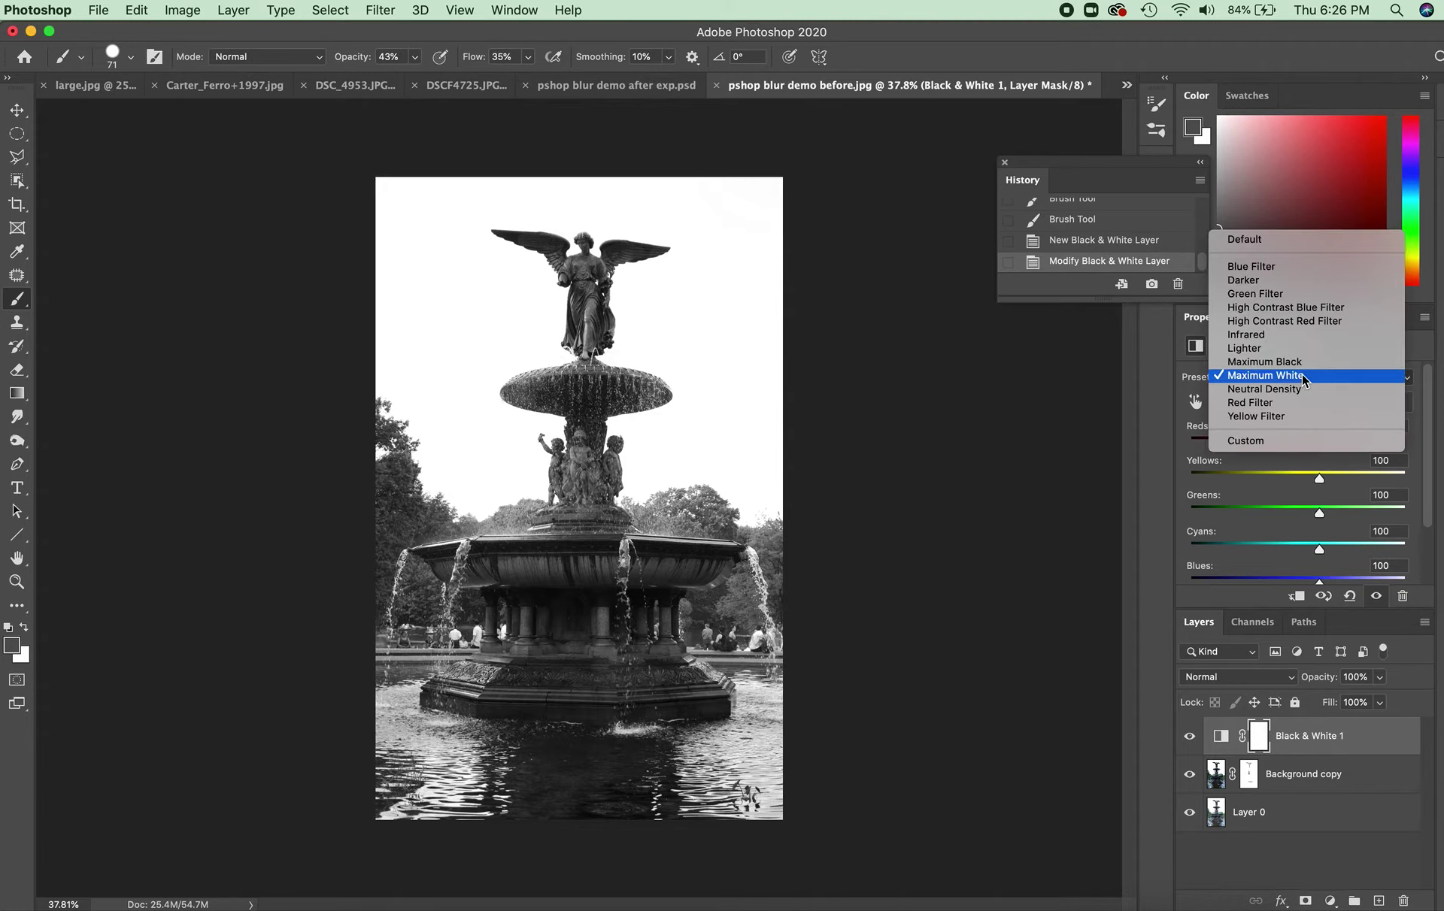
pyautogui.click(1294, 273)
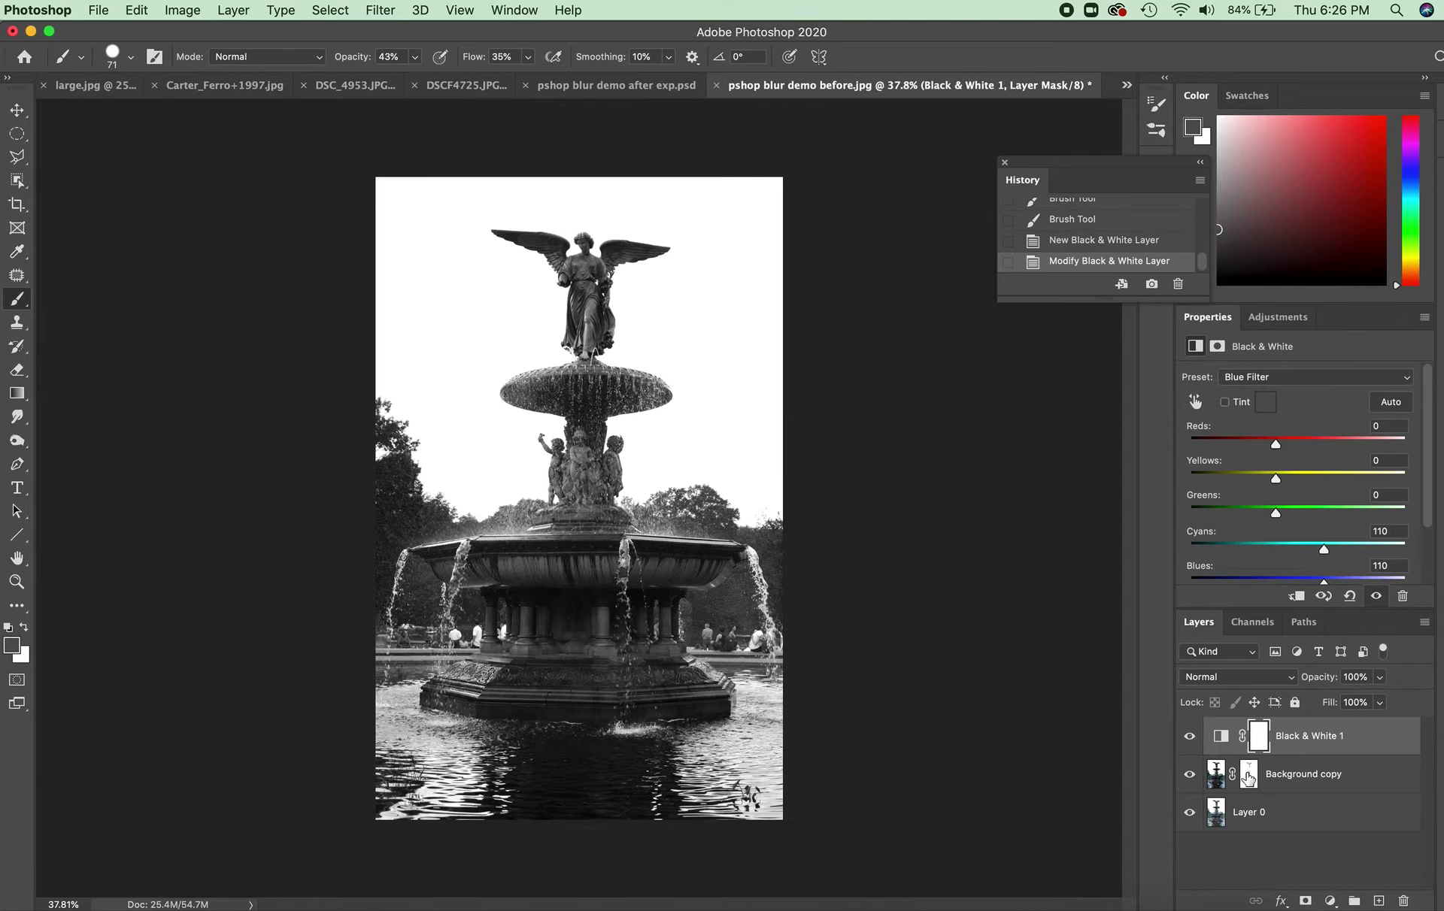
# Step: Delete the Background copy layer's mask without applying it
pyautogui.click(1282, 782)
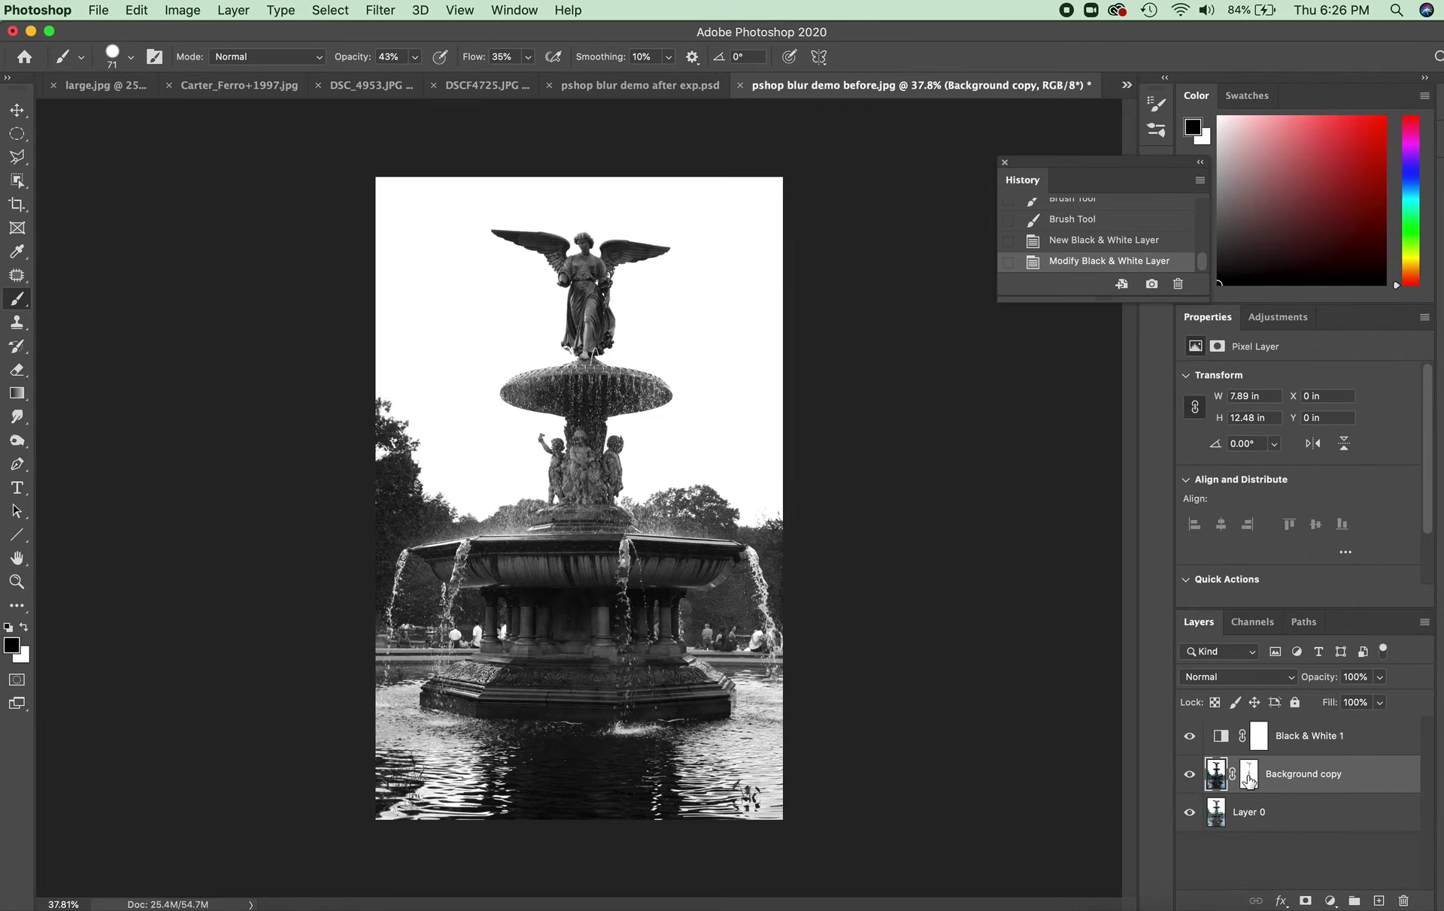
pyautogui.moveTo(1249, 778); pyautogui.dragTo(1402, 903)
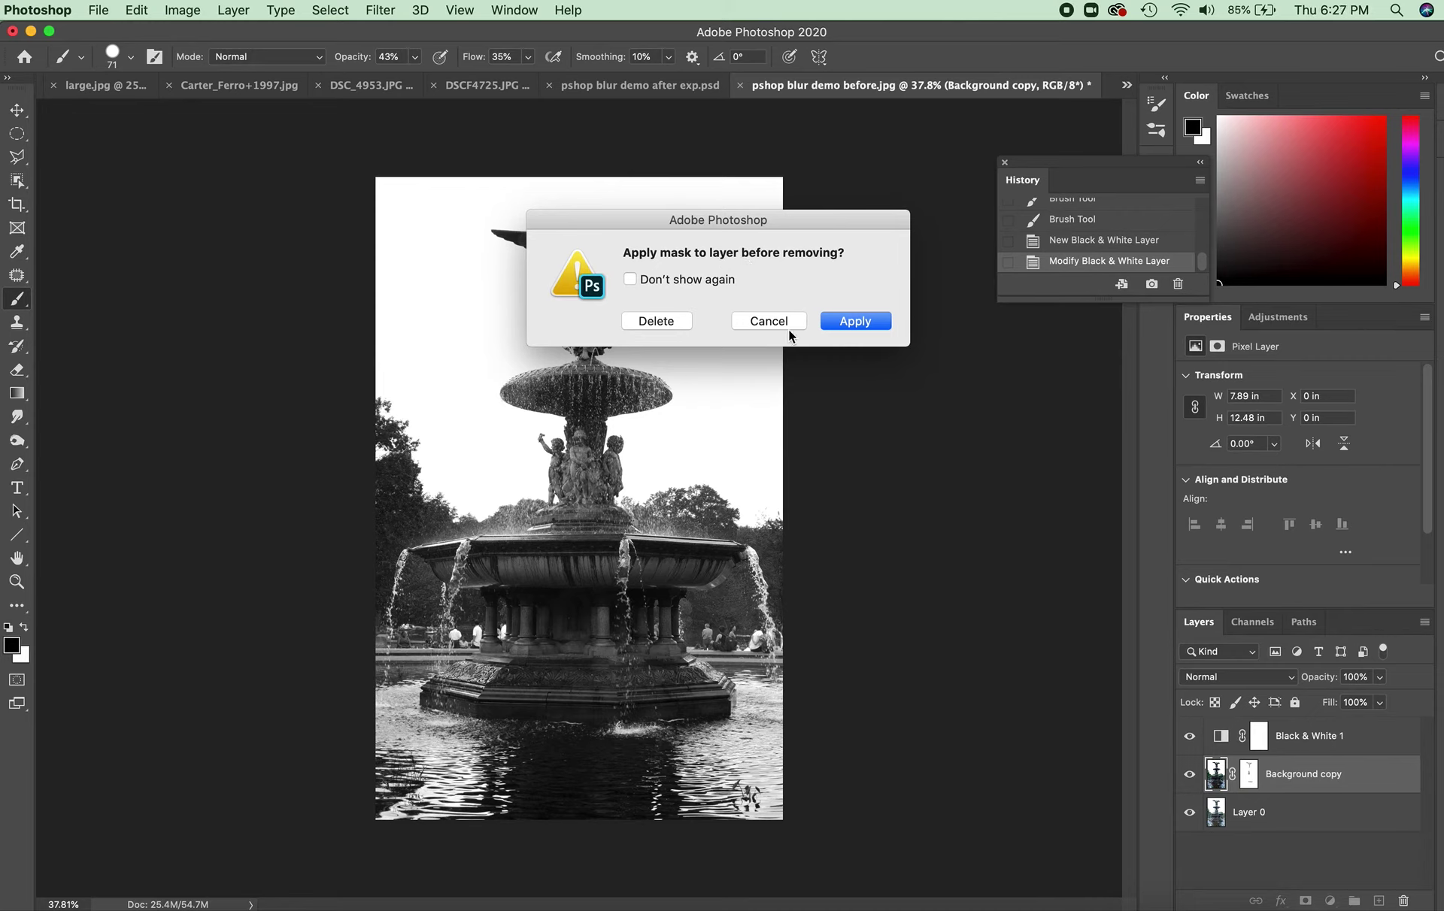
pyautogui.click(667, 321)
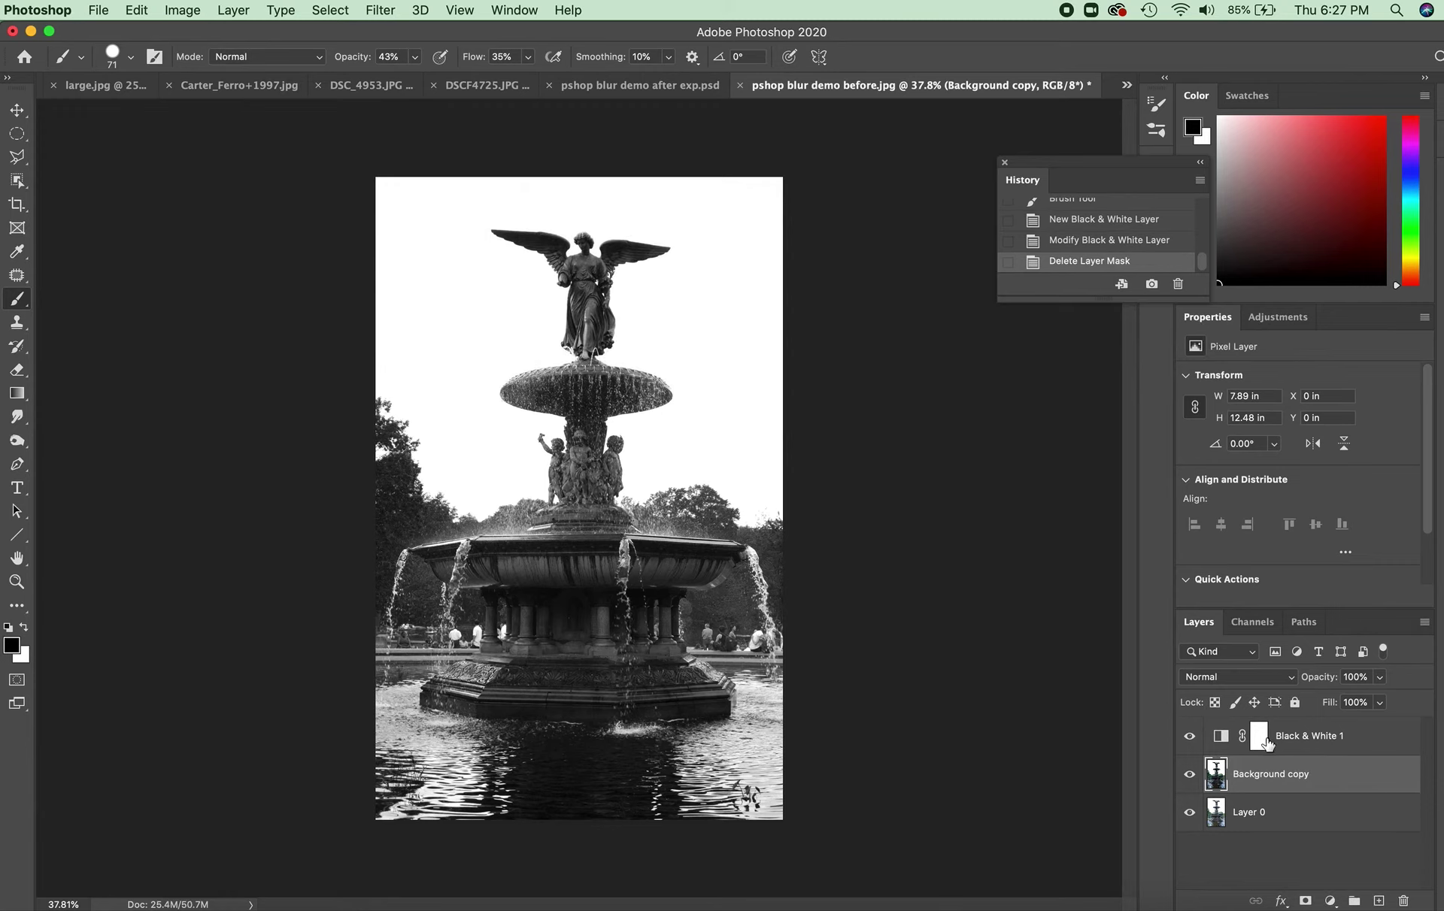
# Step: Compare the photo with and without the Black & White 1 layer by toggling its visibility, and select that layer
pyautogui.click(1187, 737)
pyautogui.click(1187, 737)
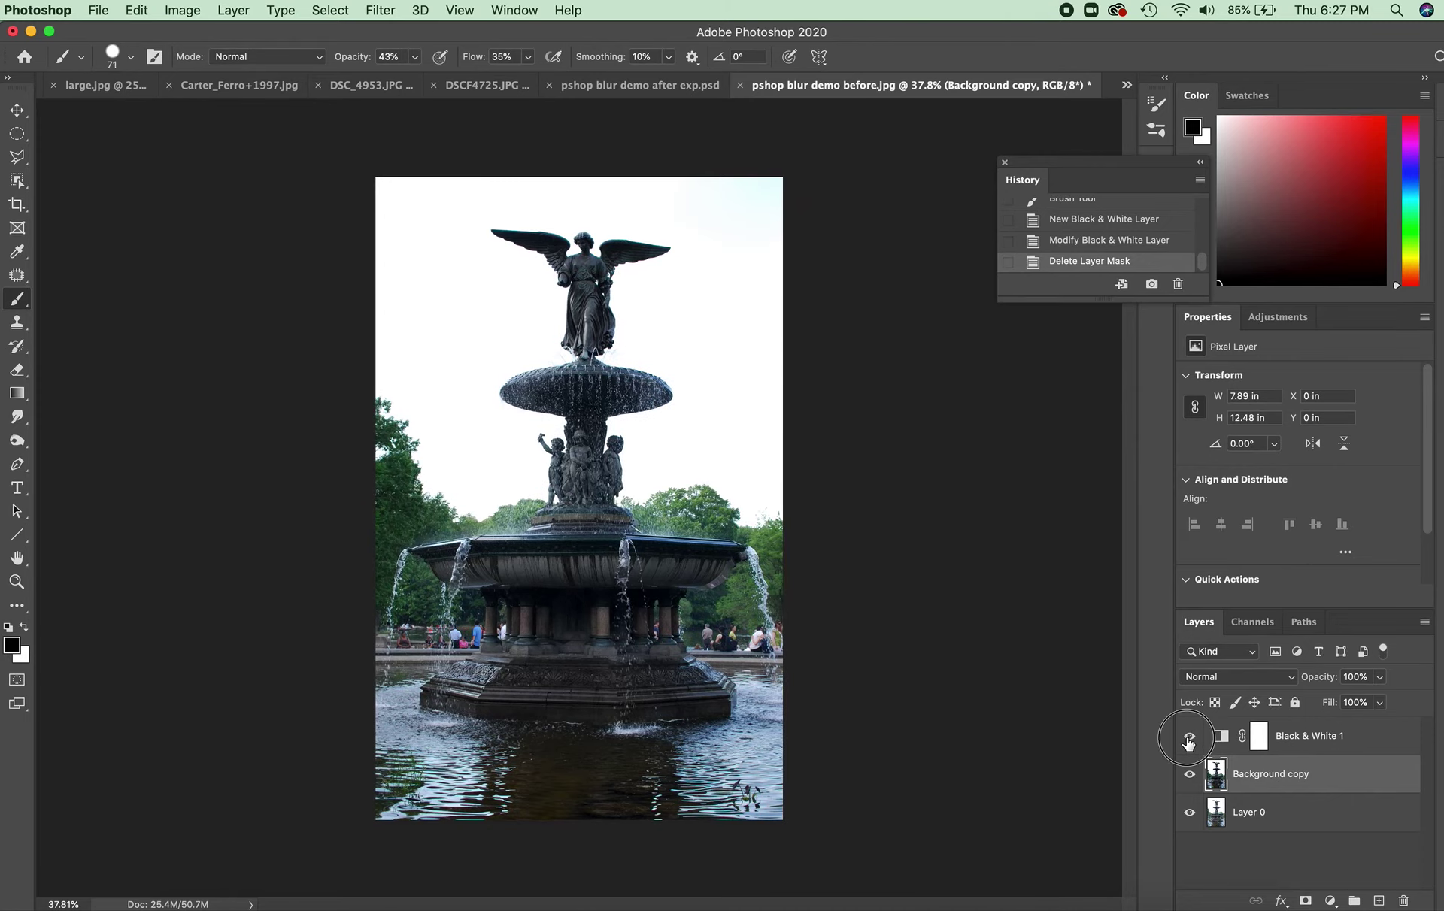
pyautogui.click(1187, 737)
pyautogui.click(1187, 737)
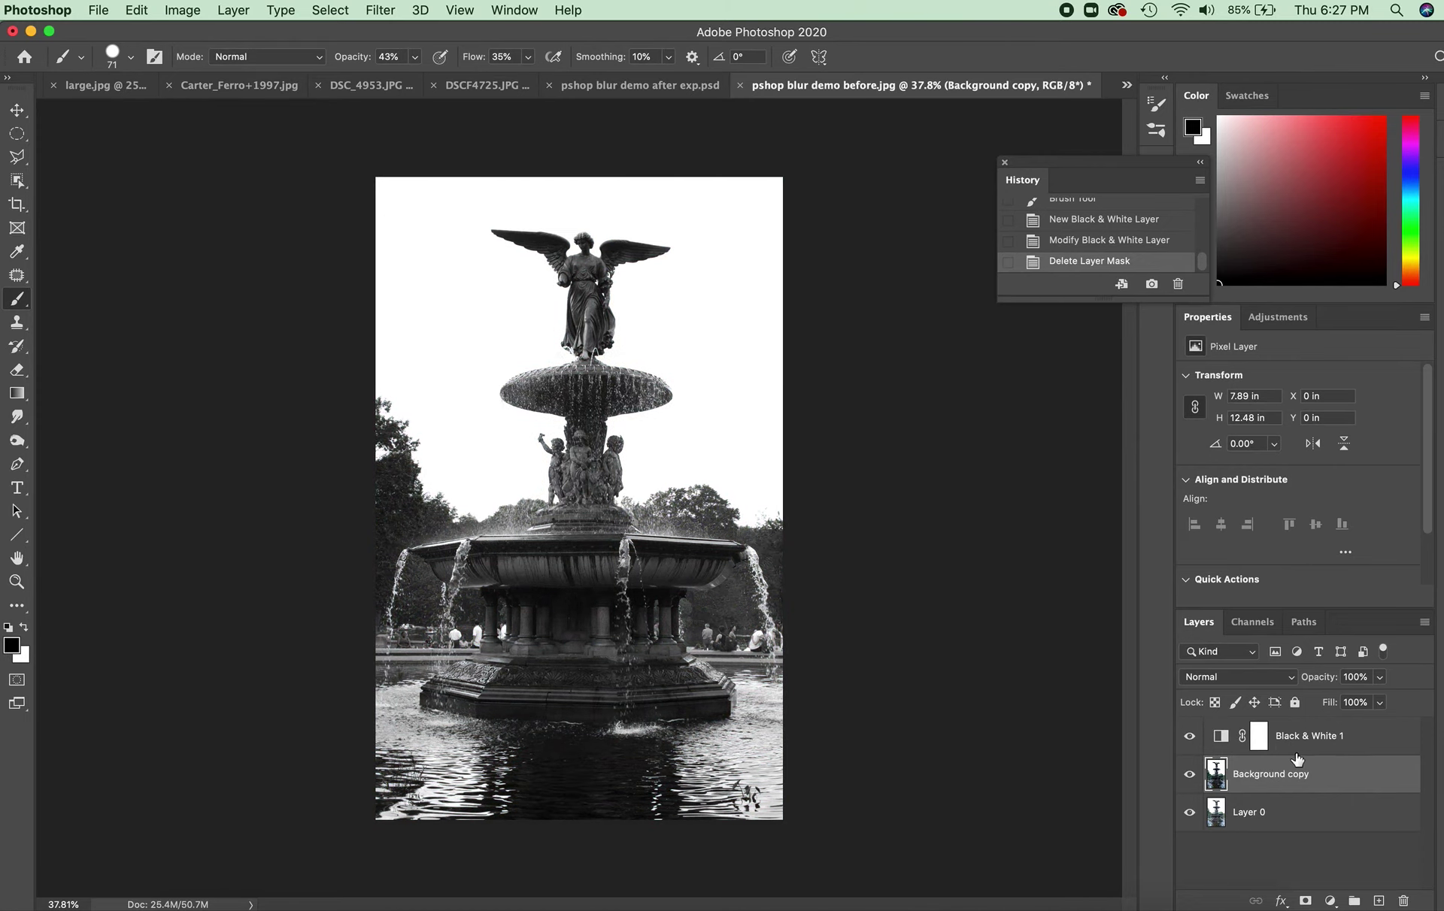
pyautogui.click(1289, 737)
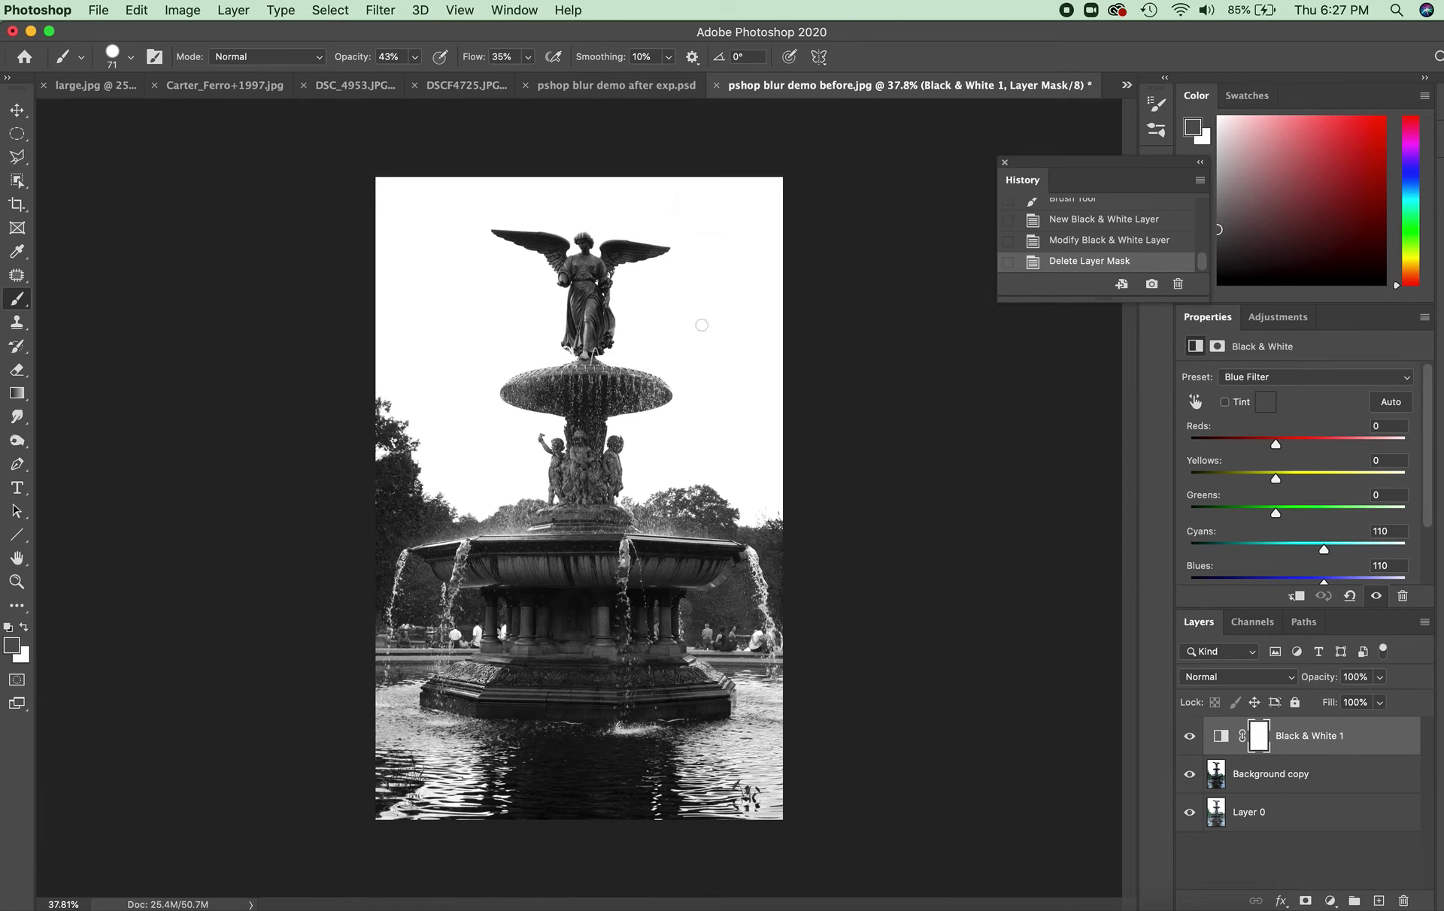
# Step: Flatten the black-and-white fountain photo and all its layers into a single background layer
pyautogui.click(233, 10)
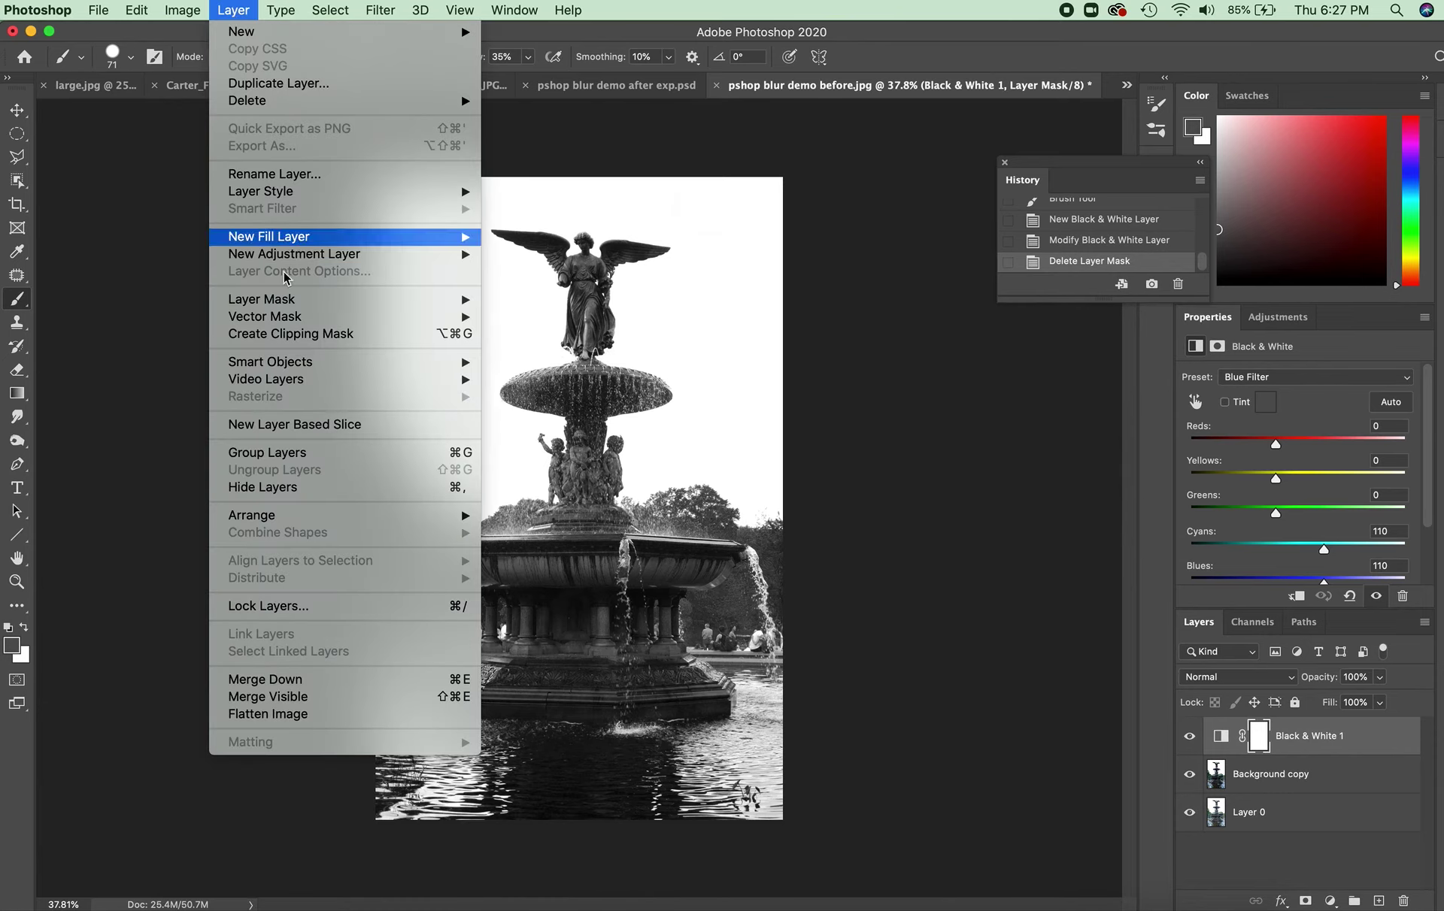
pyautogui.click(366, 722)
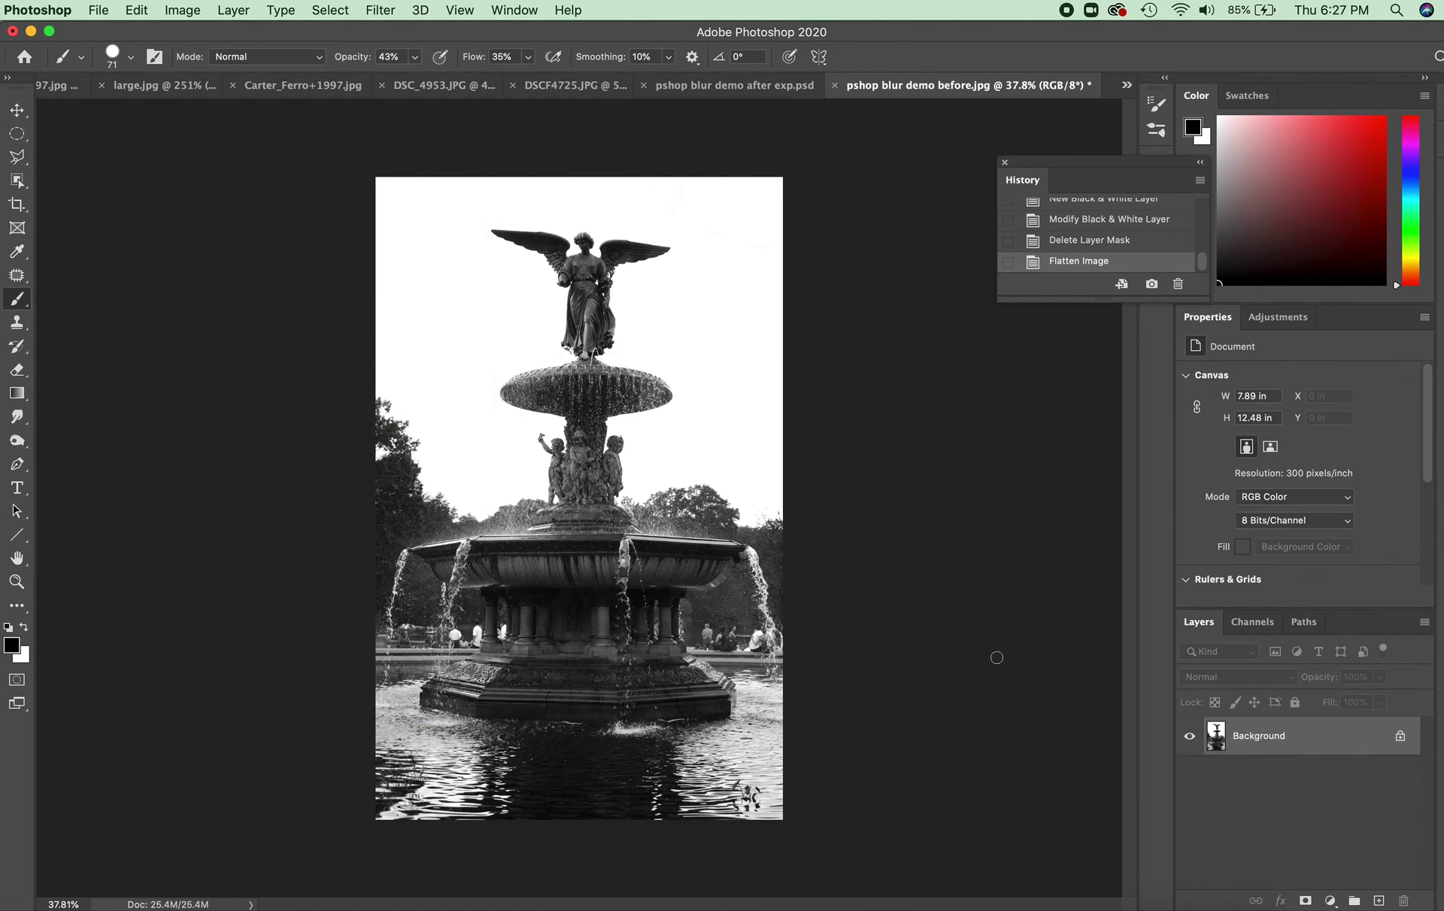
pyautogui.click(98, 10)
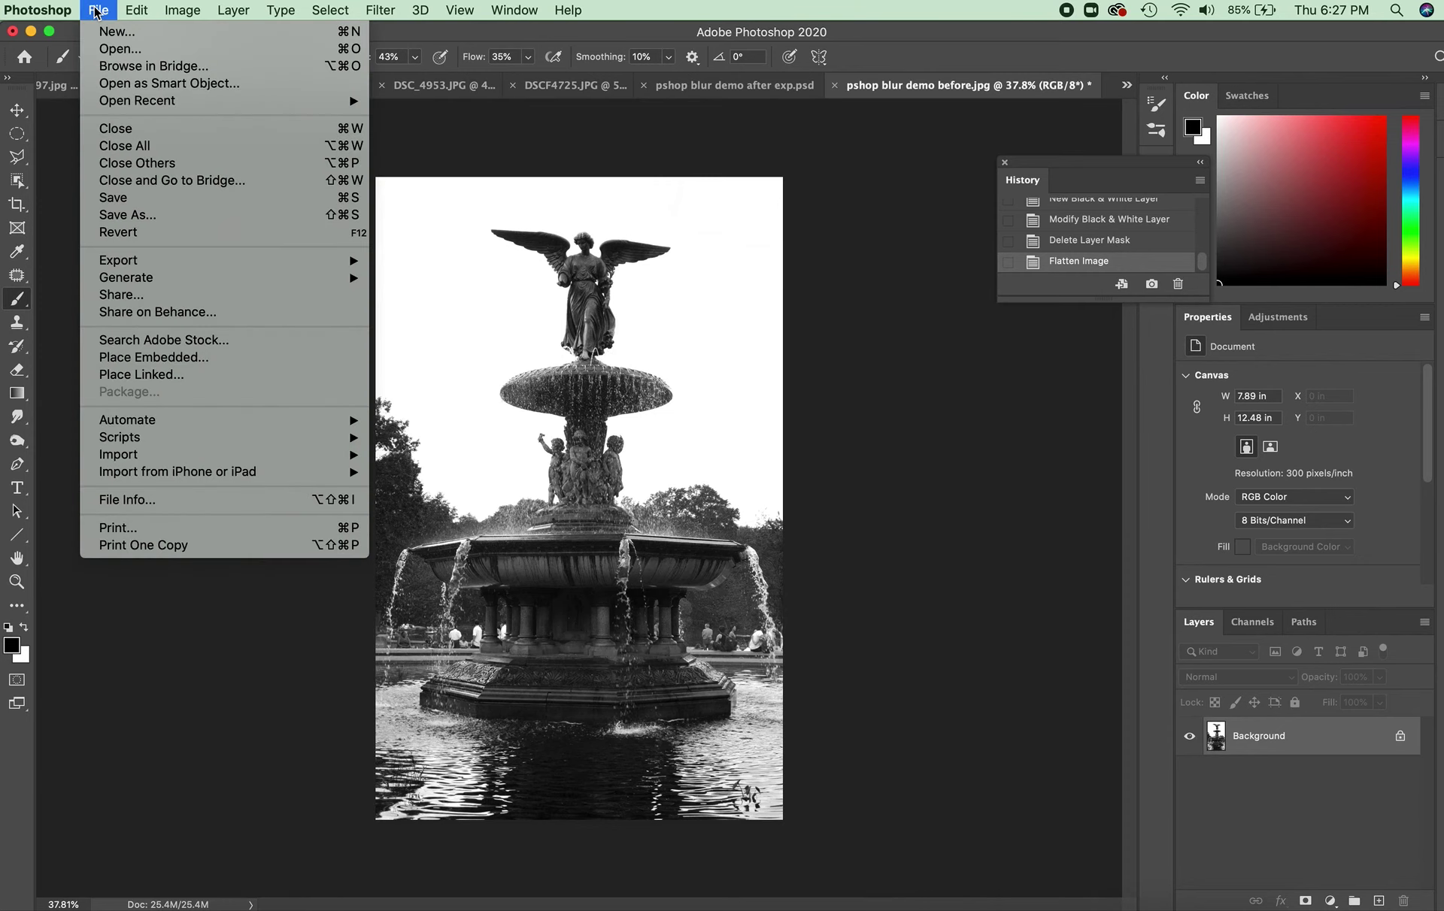
pyautogui.click(139, 218)
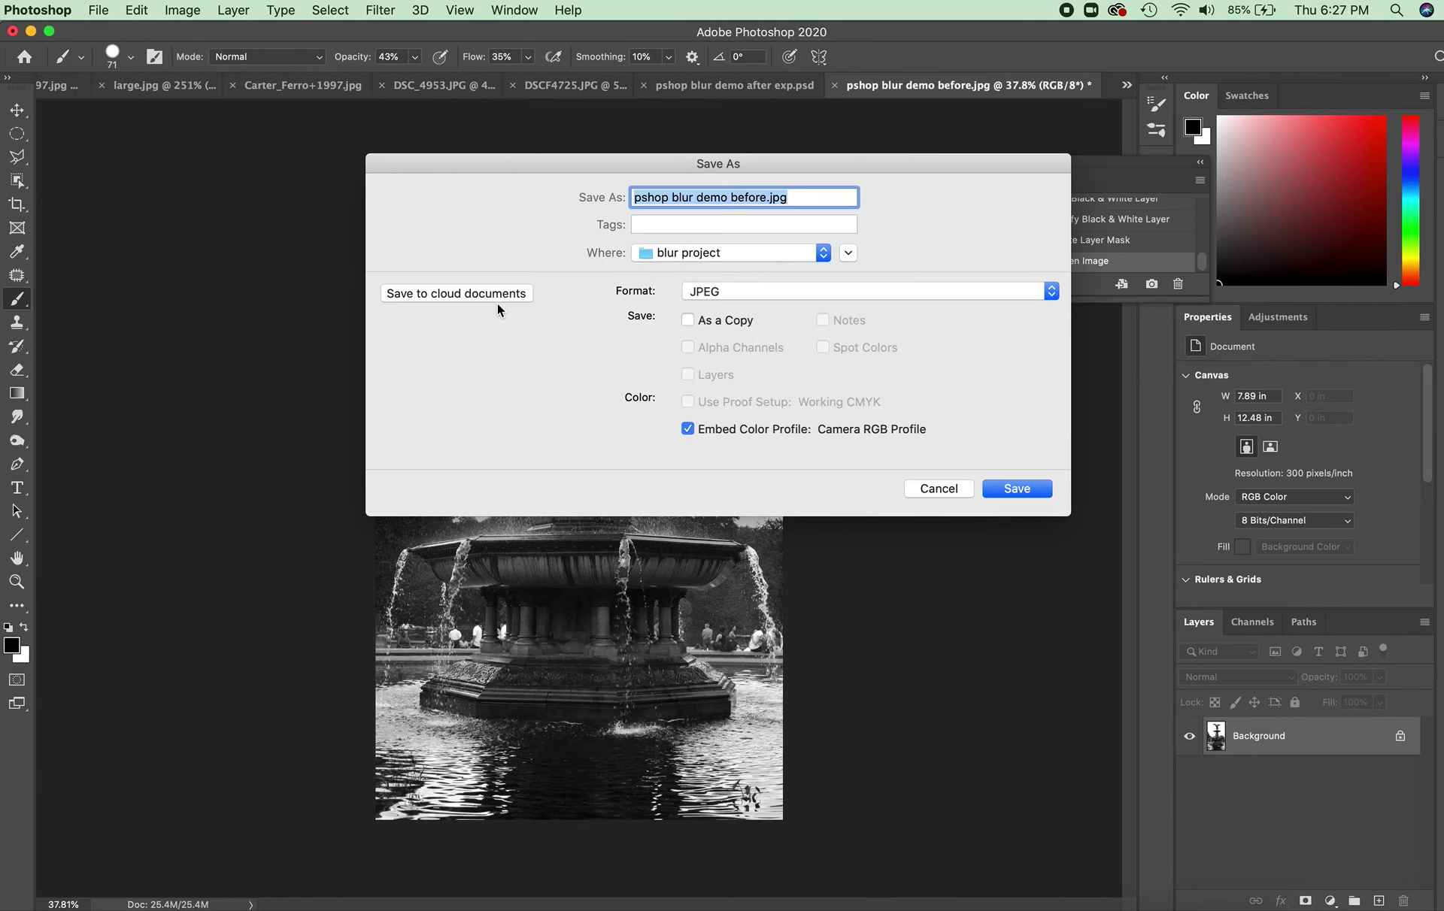
pyautogui.click(754, 199)
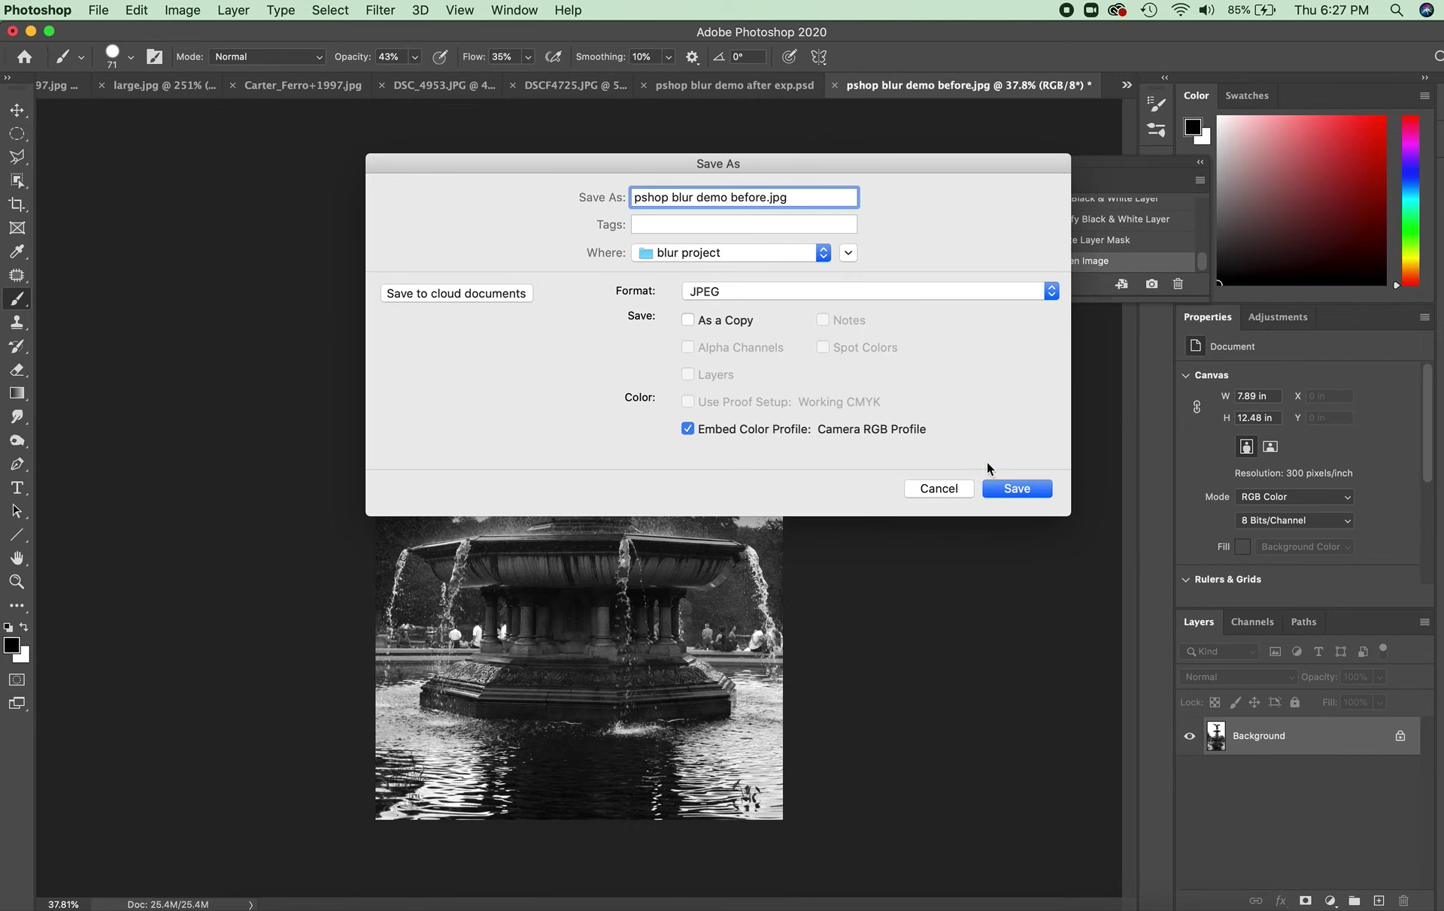
pyautogui.click(954, 489)
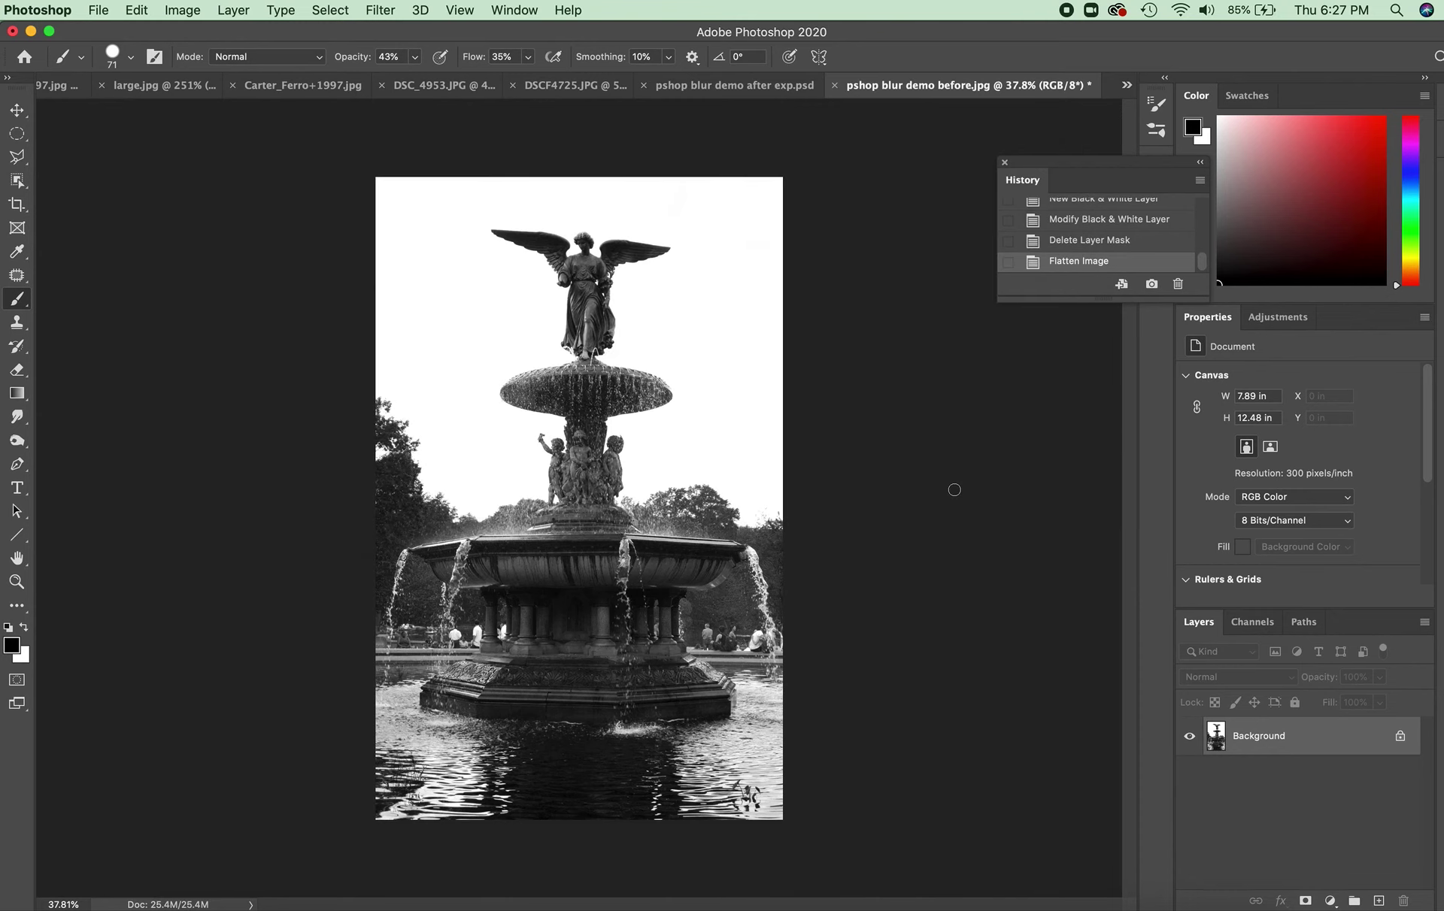